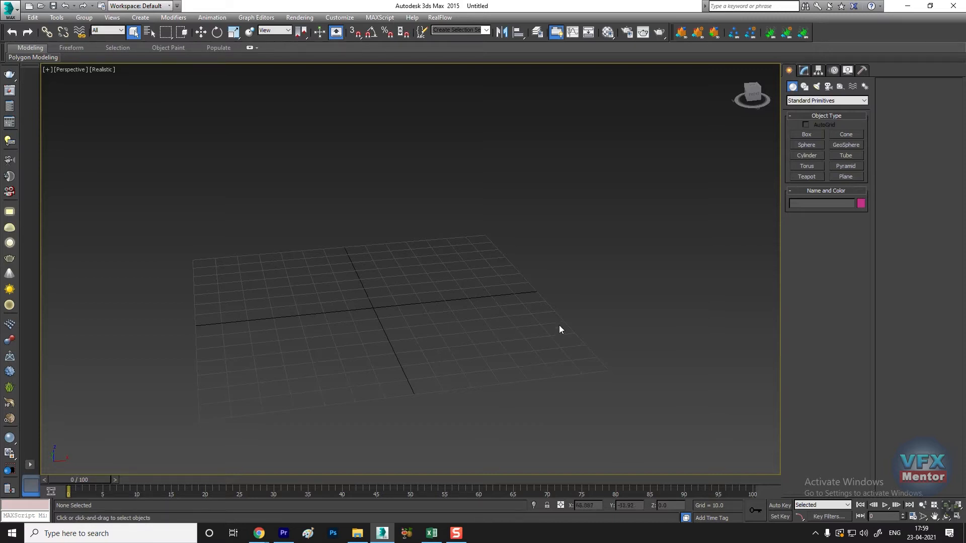
- Create a PF Source particle emitter with a rectangular icon about 35 by 36 units near the grid's center
{"action": "left_click", "coordinate": [801, 102]}
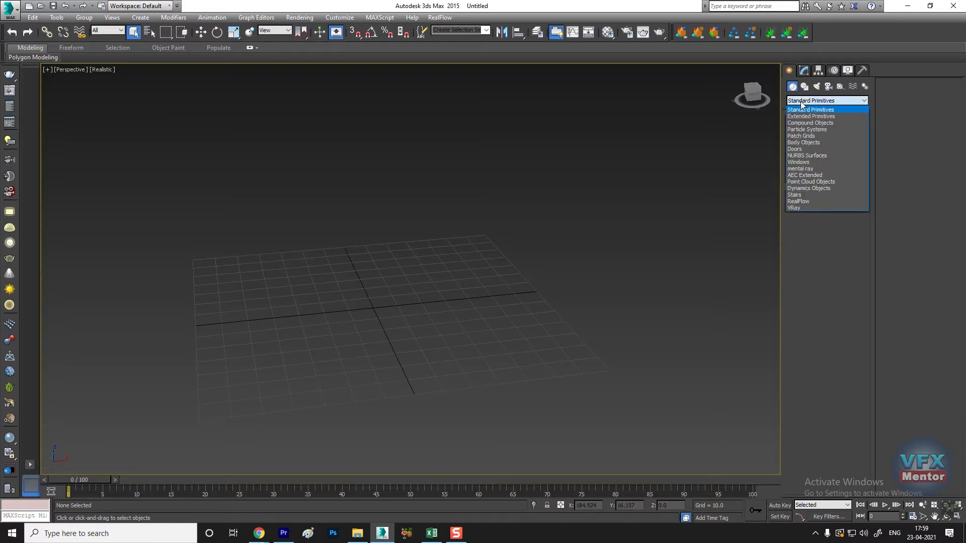
{"action": "left_click", "coordinate": [803, 129]}
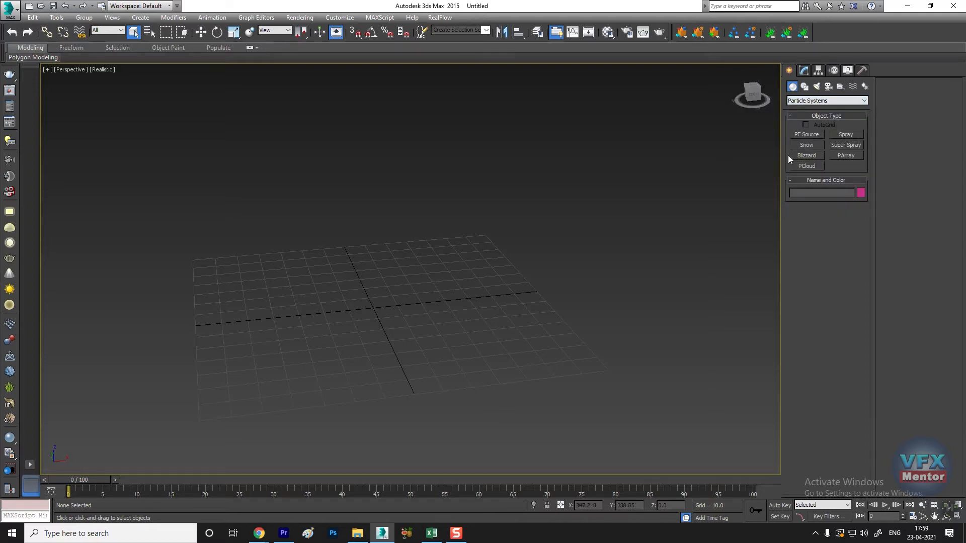
{"action": "key", "text": "super+plus"}
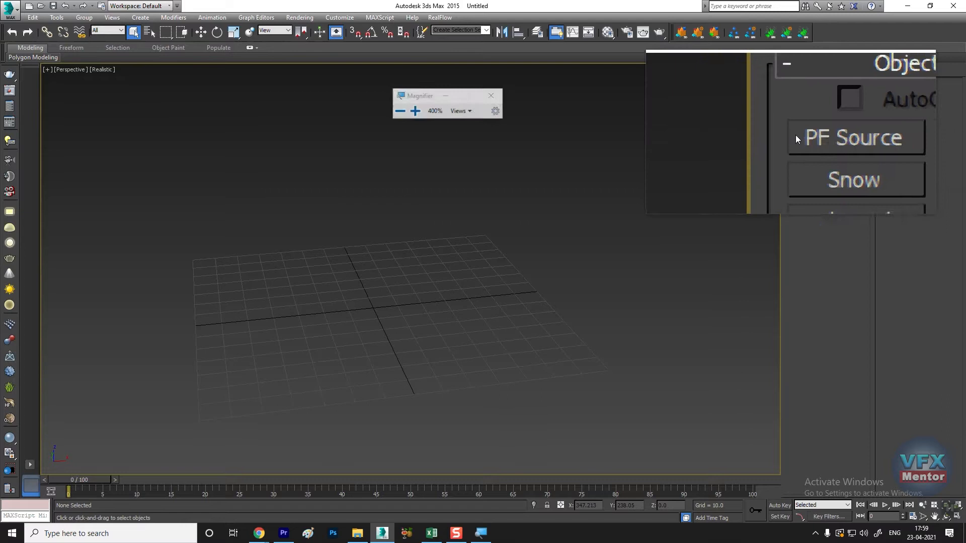
{"action": "left_click", "coordinate": [806, 134]}
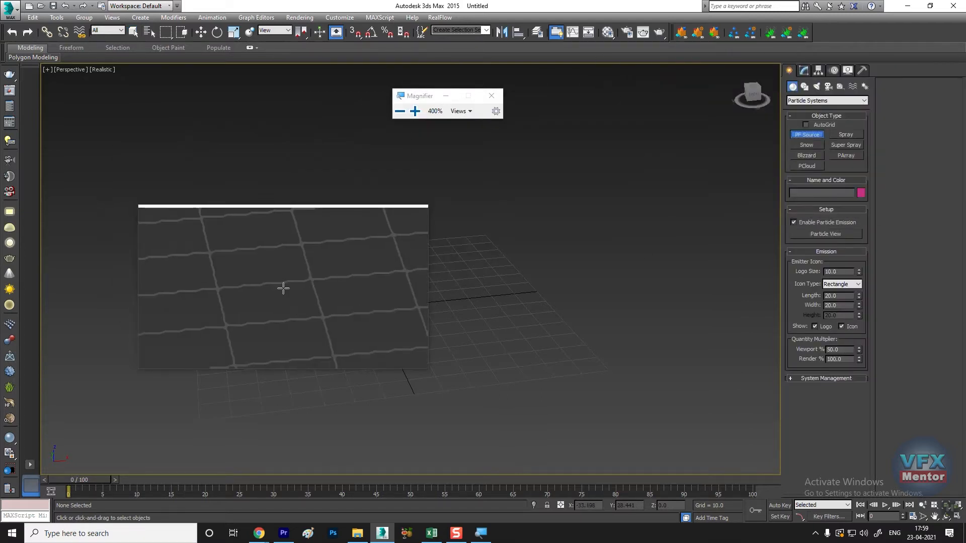
{"action": "key", "text": "super+Escape"}
{"action": "left_click_drag", "start_coordinate": [324, 292], "coordinate": [427, 320]}
{"action": "scroll", "coordinate": [377, 328], "scroll_direction": "up", "scroll_amount": 6}
{"action": "middle_click_drag", "start_coordinate": [380, 297], "coordinate": [439, 336], "text": "alt"}
{"action": "scroll", "coordinate": [410, 300], "scroll_direction": "up", "scroll_amount": 3}
{"action": "scroll", "coordinate": [410, 300], "scroll_direction": "down", "scroll_amount": 3}
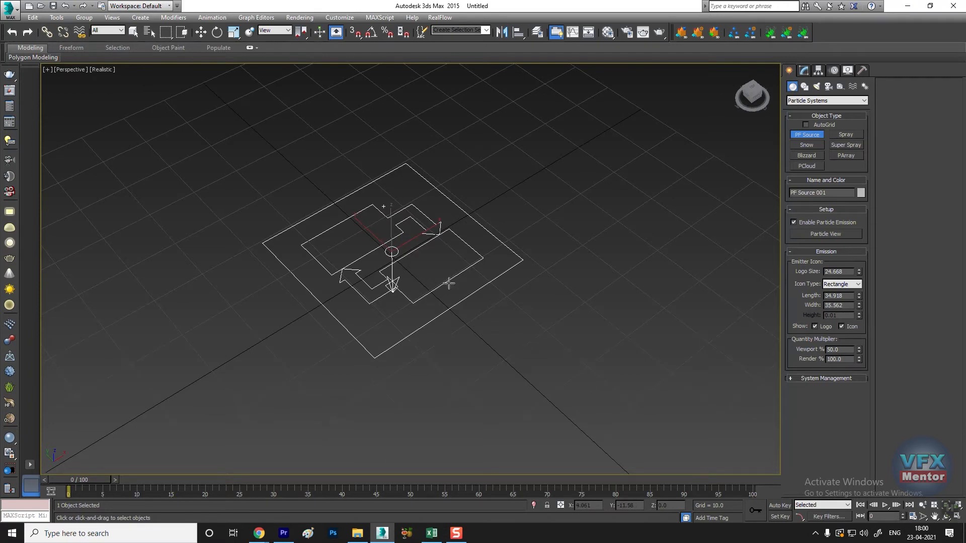
- Select the PF Source emitter for modification and show its Setup and Emission parameters
{"action": "left_click", "coordinate": [201, 33]}
{"action": "left_click", "coordinate": [502, 182]}
{"action": "left_click", "coordinate": [451, 285]}
{"action": "left_click", "coordinate": [804, 71]}
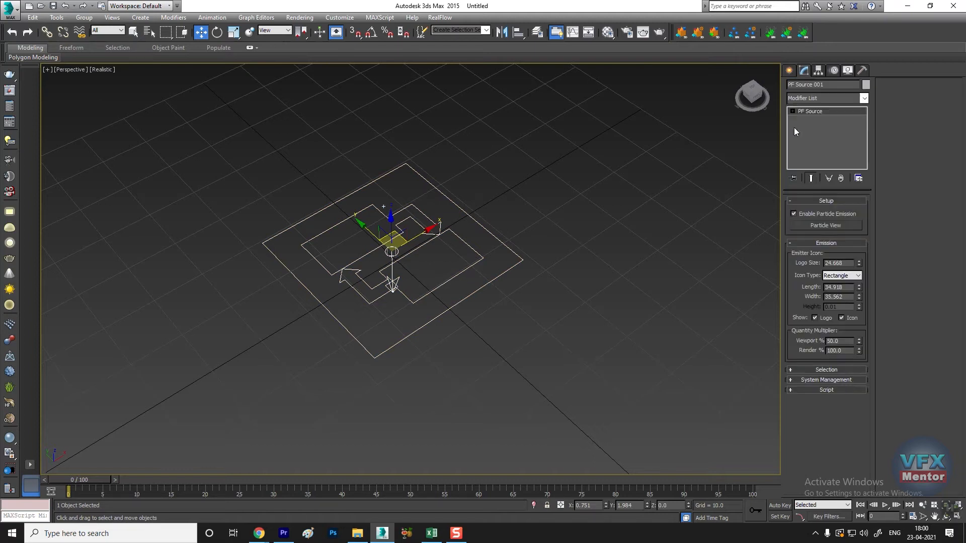
{"action": "mouse_move", "coordinate": [780, 145]}
{"action": "left_mouse_down"}
{"action": "mouse_move", "coordinate": [880, 147]}
{"action": "mouse_move", "coordinate": [781, 148]}
{"action": "left_mouse_up"}
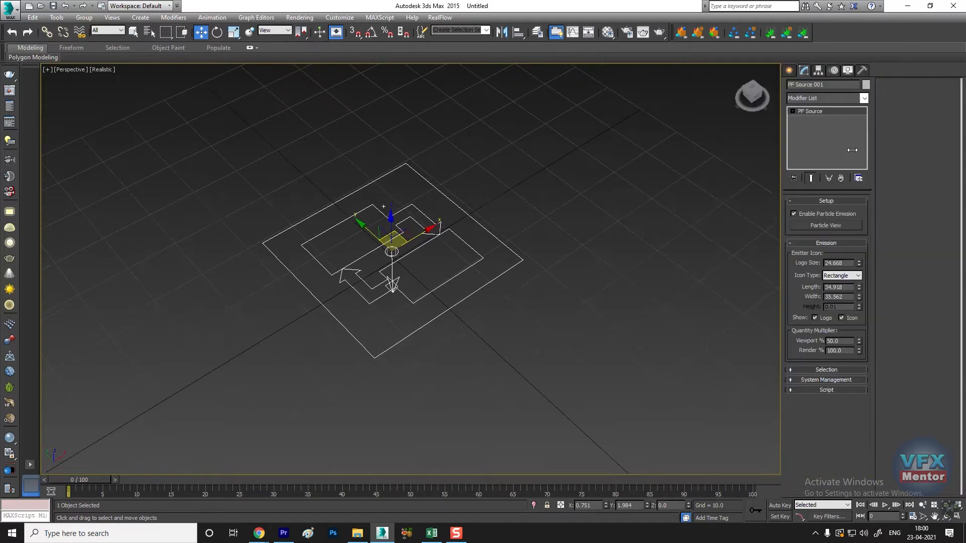
{"action": "left_click", "coordinate": [821, 201]}
{"action": "left_click", "coordinate": [820, 211]}
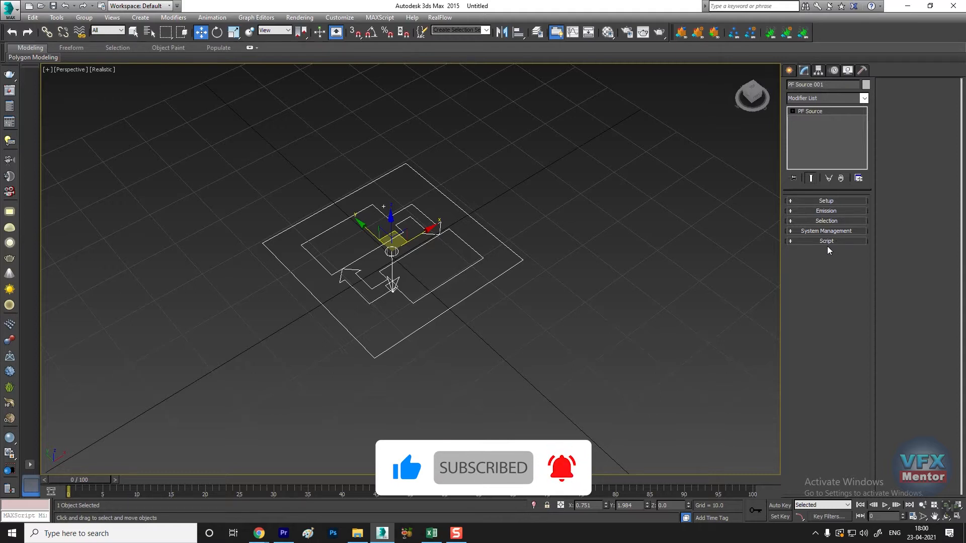
{"action": "left_click", "coordinate": [825, 200]}
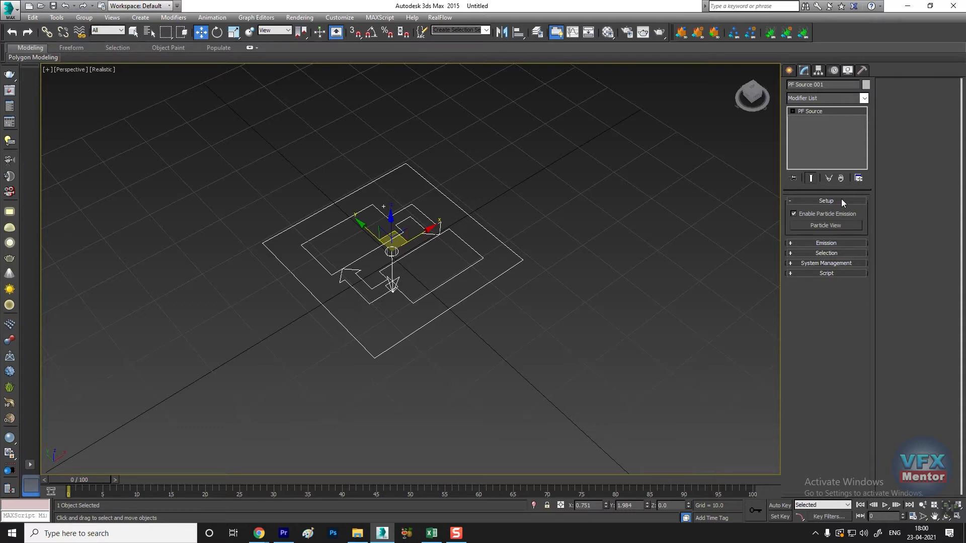
{"action": "left_click", "coordinate": [826, 244]}
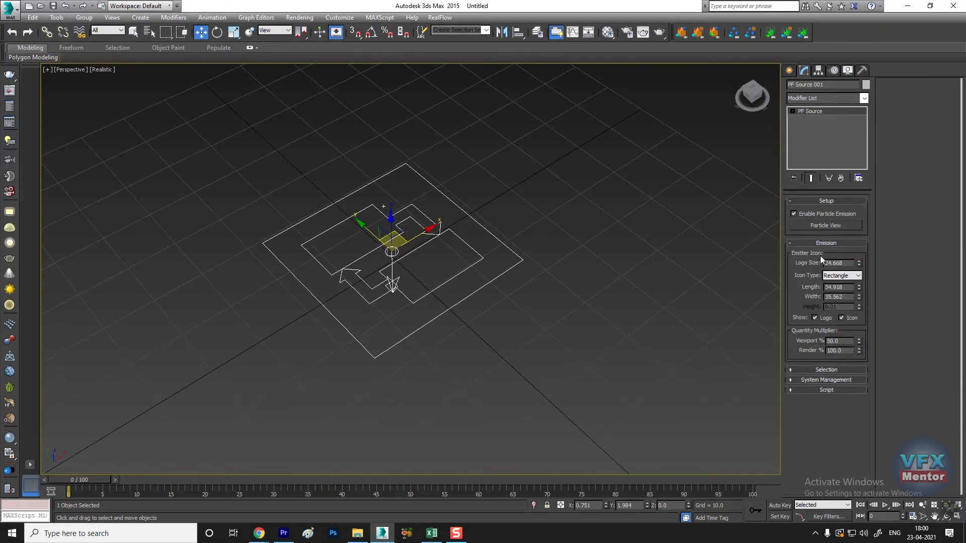
- Set the emitter icon's logo size to about 21.1 and its length to about 40.1
{"action": "left_click_drag", "start_coordinate": [858, 264], "coordinate": [859, 270]}
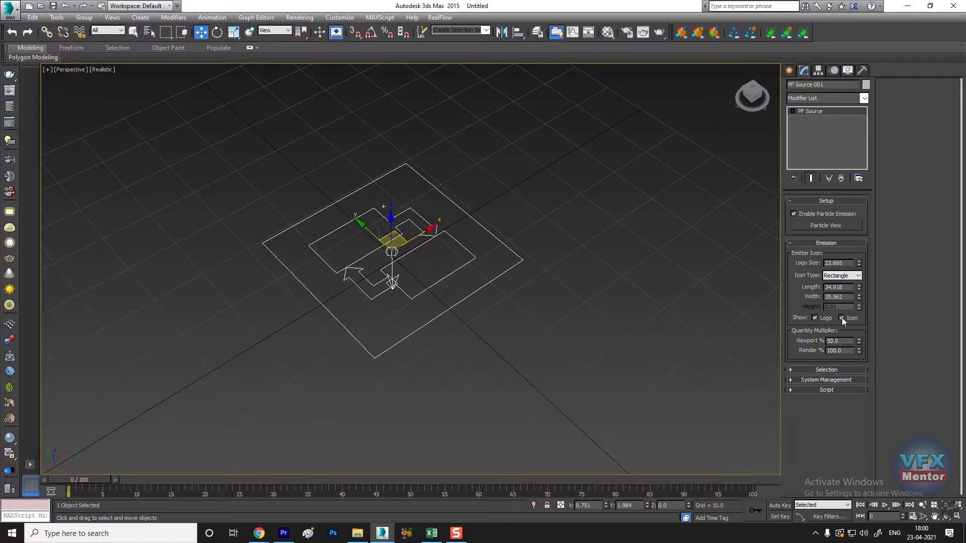
{"action": "left_click_drag", "start_coordinate": [860, 285], "coordinate": [860, 263]}
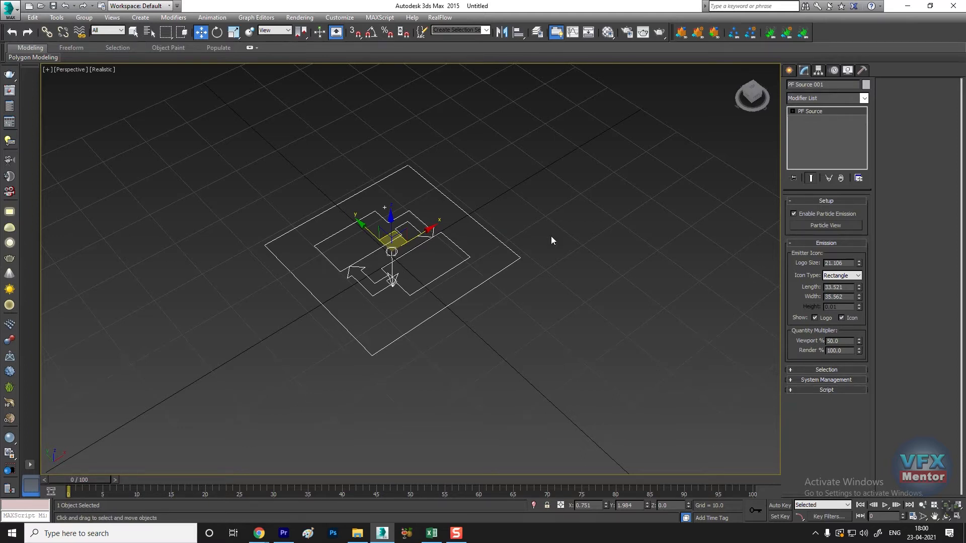
{"action": "left_click_drag", "start_coordinate": [859, 286], "coordinate": [866, 203]}
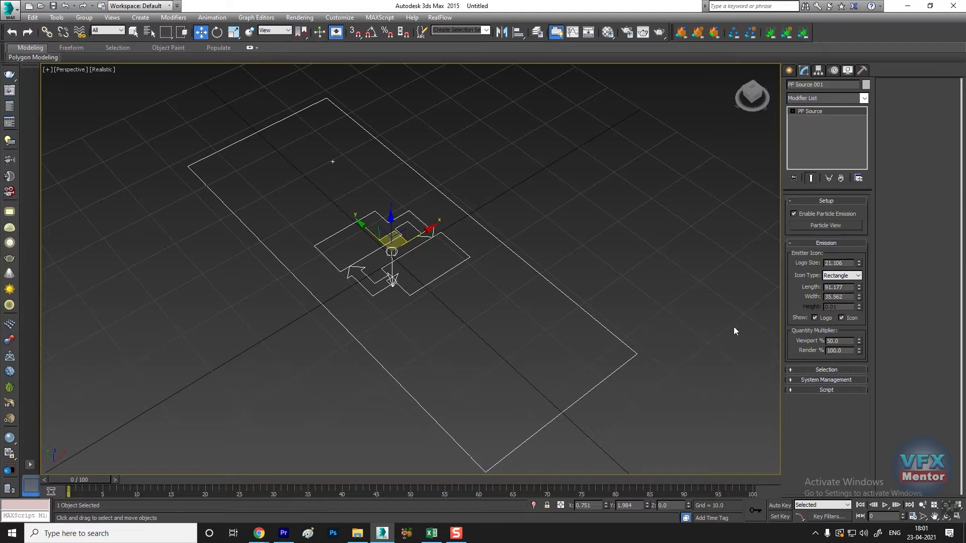
{"action": "left_click", "coordinate": [818, 318]}
{"action": "left_click", "coordinate": [819, 318]}
{"action": "left_click_drag", "start_coordinate": [859, 265], "coordinate": [859, 330]}
{"action": "key", "text": "ctrl+z"}
{"action": "middle_click_drag", "start_coordinate": [307, 335], "coordinate": [428, 287], "text": "alt"}
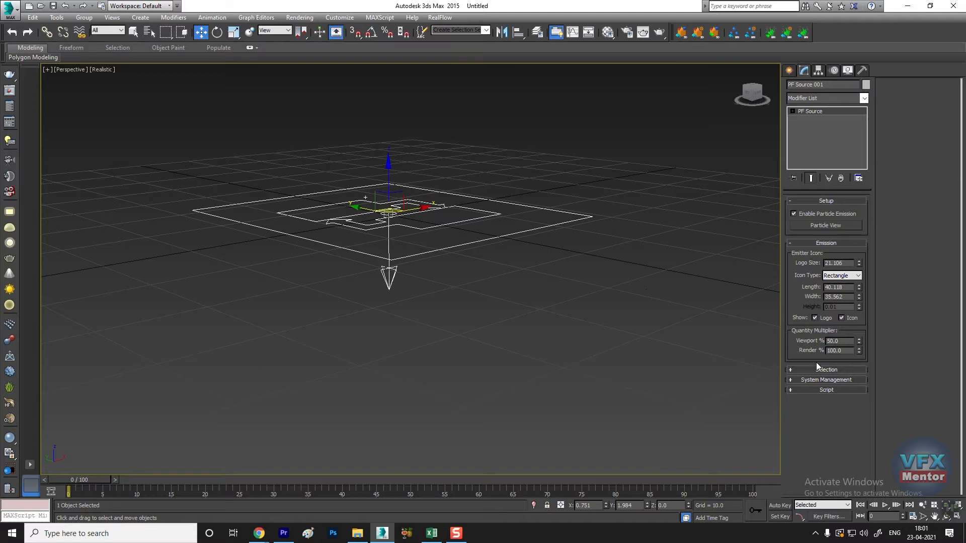
- Review the emitter's viewport and render quantity multipliers and inspect its icon from different angles
{"action": "double_click", "coordinate": [845, 341]}
{"action": "double_click", "coordinate": [849, 351]}
{"action": "scroll", "coordinate": [408, 259], "scroll_direction": "up", "scroll_amount": 2}
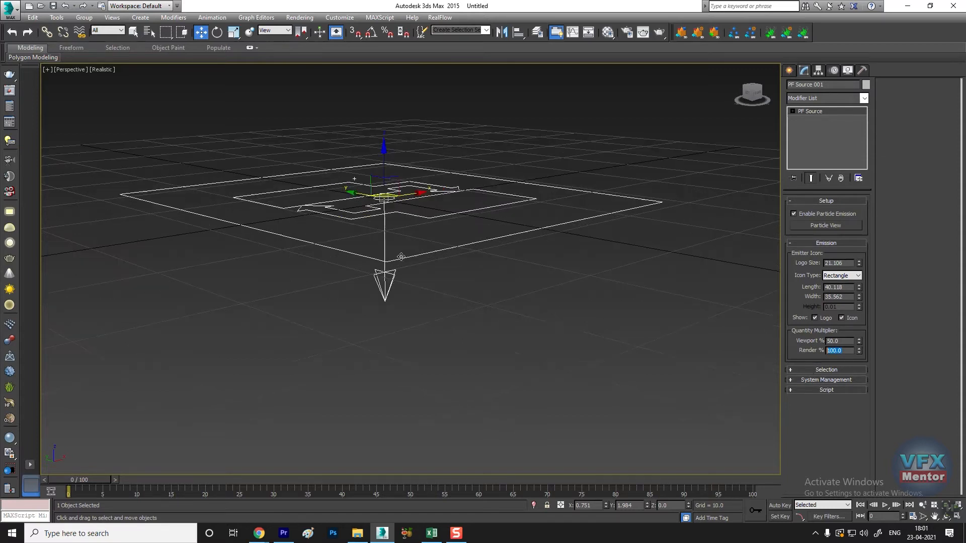
{"action": "scroll", "coordinate": [442, 246], "scroll_direction": "down", "scroll_amount": 2}
{"action": "middle_click_drag", "start_coordinate": [441, 246], "coordinate": [435, 302], "text": "alt"}
{"action": "scroll", "coordinate": [449, 240], "scroll_direction": "down", "scroll_amount": 4}
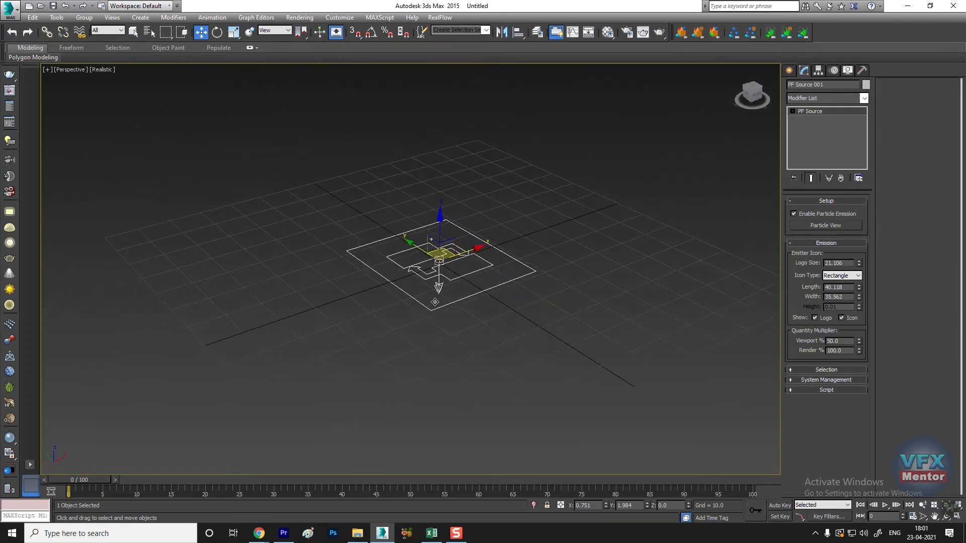
- Play the particle animation, stop it at frame 23 and examine the emitted particles
{"action": "left_click", "coordinate": [883, 505]}
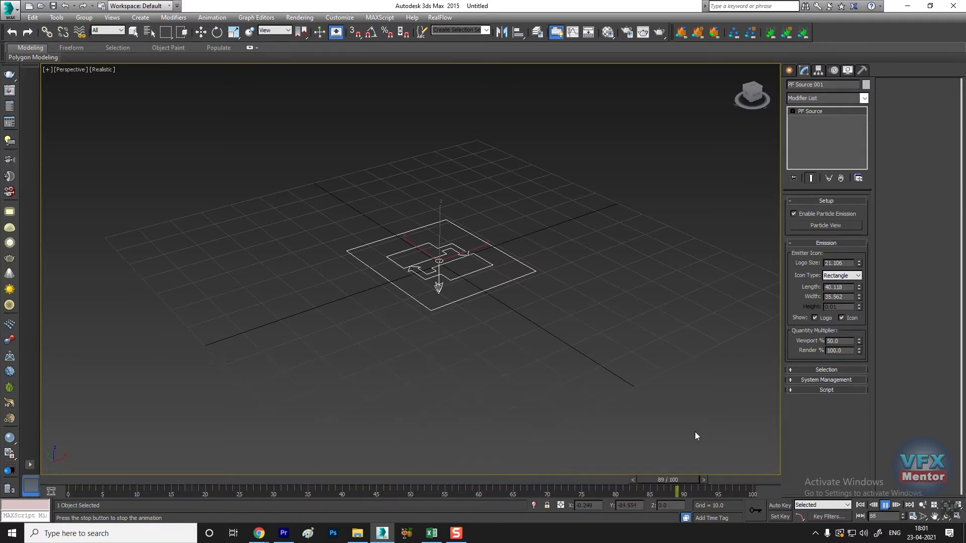
{"action": "left_click", "coordinate": [885, 505]}
{"action": "scroll", "coordinate": [443, 306], "scroll_direction": "down", "scroll_amount": 2}
{"action": "middle_click_drag", "start_coordinate": [441, 304], "coordinate": [552, 316]}
{"action": "scroll", "coordinate": [560, 335], "scroll_direction": "up", "scroll_amount": 2}
{"action": "middle_click_drag", "start_coordinate": [563, 348], "coordinate": [501, 328], "text": "alt"}
{"action": "middle_click_drag", "start_coordinate": [466, 289], "coordinate": [328, 257], "text": "alt"}
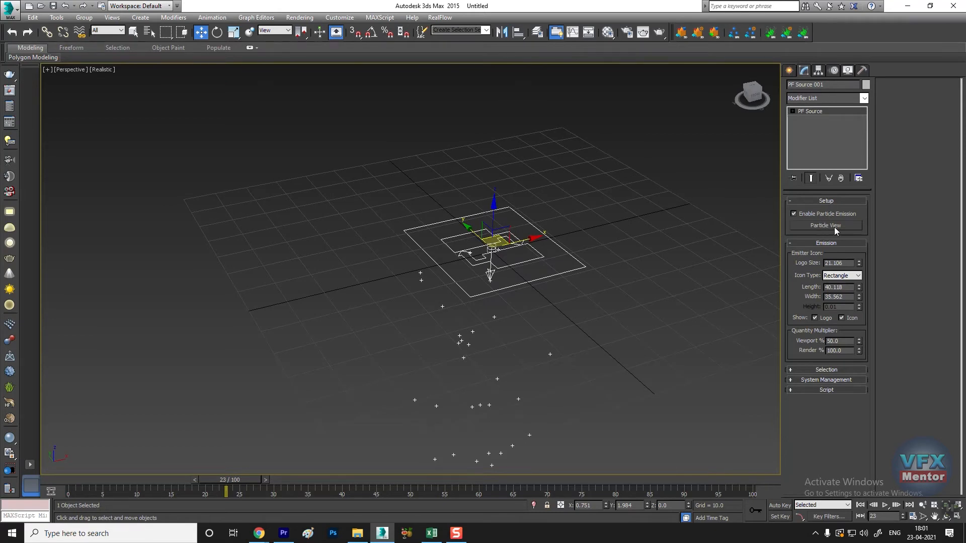
- Open Particle View for the emitter, place it clear of the particles and enlarge its event display area
{"action": "key", "text": "super+plus"}
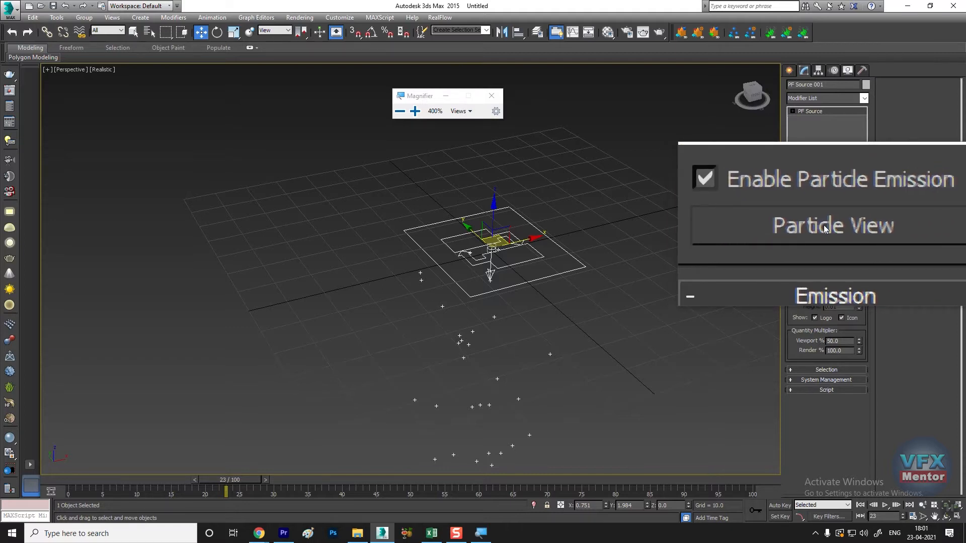
{"action": "left_click", "coordinate": [825, 225]}
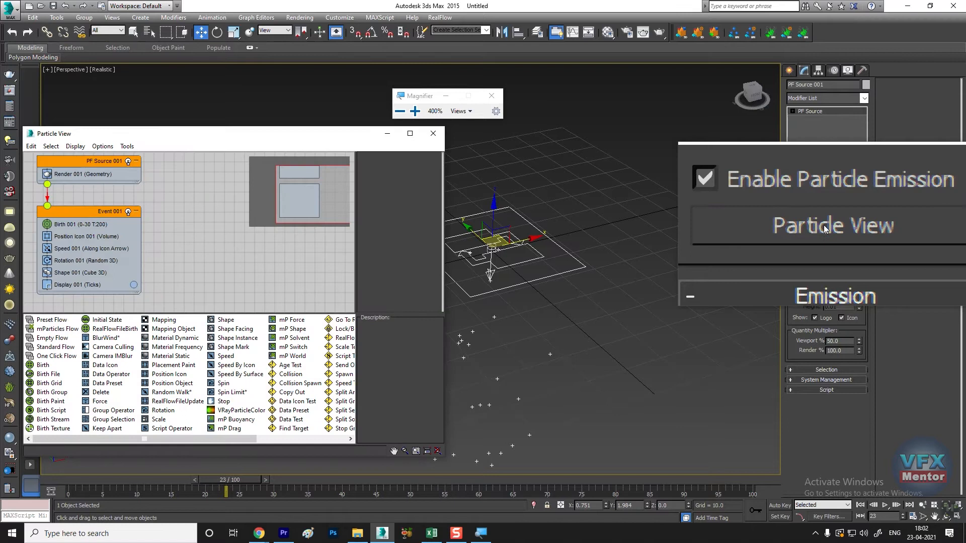
{"action": "key", "text": "super+Escape"}
{"action": "left_click_drag", "start_coordinate": [264, 137], "coordinate": [310, 78]}
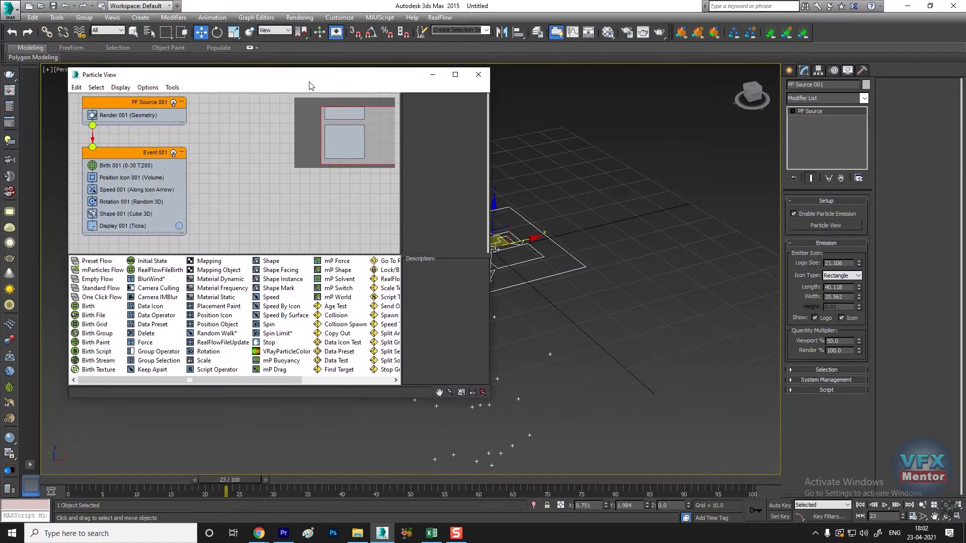
{"action": "middle_click_drag", "start_coordinate": [586, 328], "coordinate": [726, 320]}
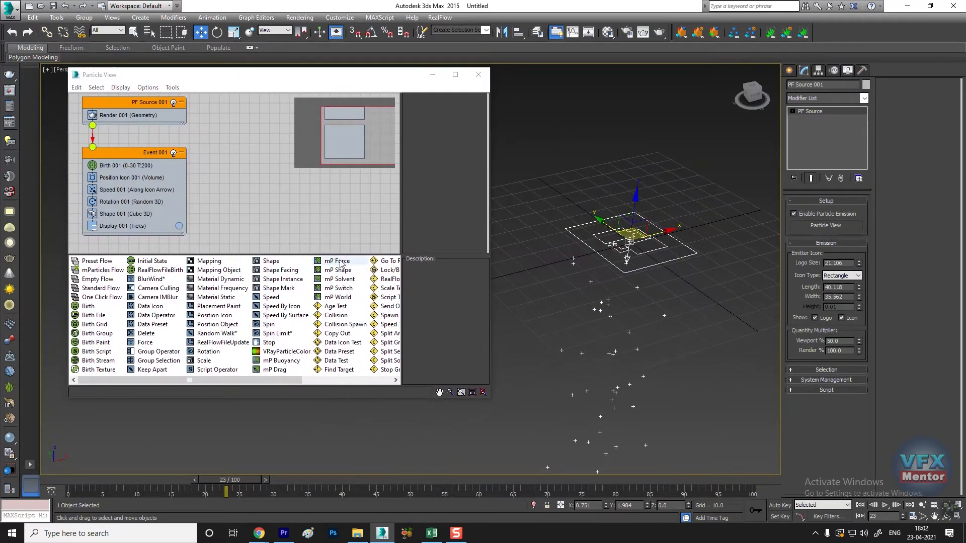
{"action": "left_click_drag", "start_coordinate": [344, 257], "coordinate": [344, 290]}
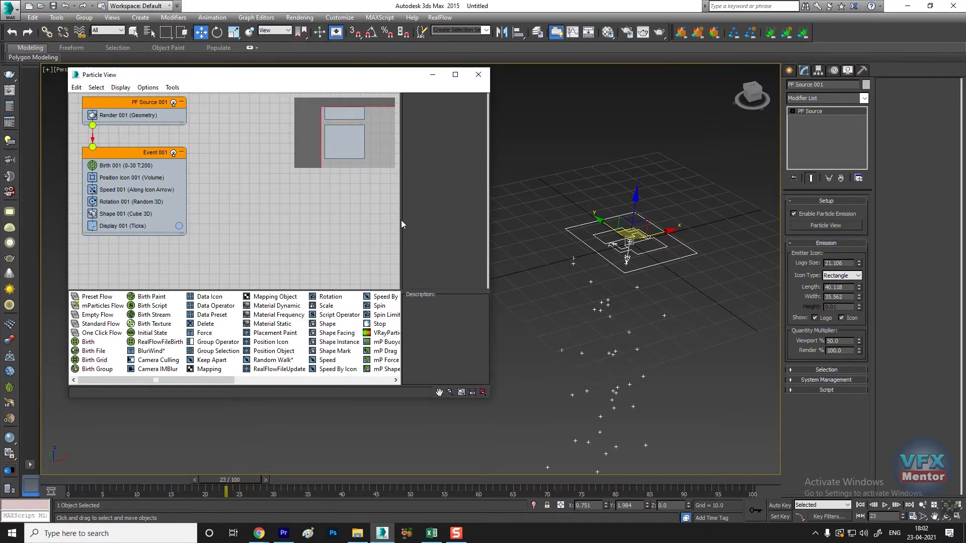
- Reposition the Event 001 and PF Source 001 nodes in the event display and select Event 001
{"action": "scroll", "coordinate": [140, 150], "scroll_direction": "up", "scroll_amount": 4}
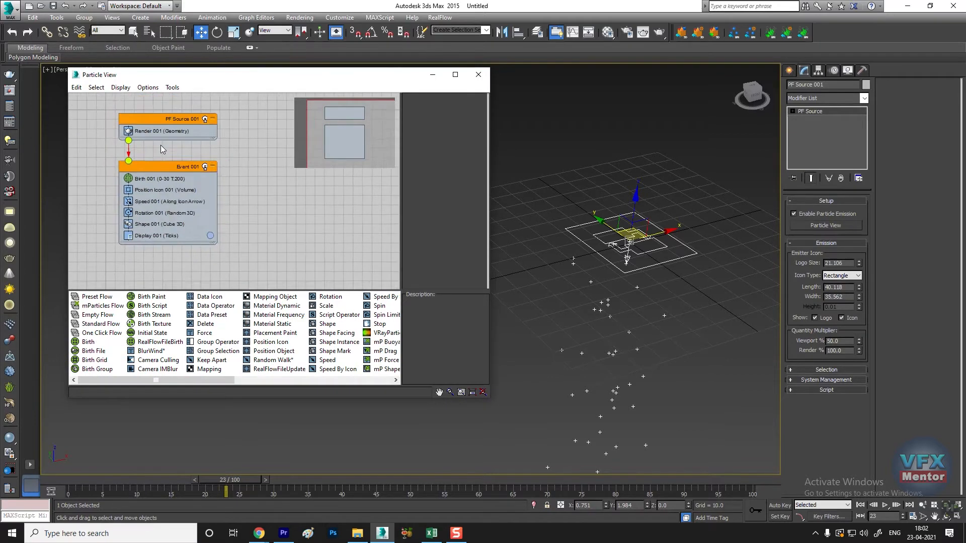
{"action": "scroll", "coordinate": [151, 144], "scroll_direction": "down", "scroll_amount": 2}
{"action": "left_click_drag", "start_coordinate": [156, 171], "coordinate": [179, 182]}
{"action": "mouse_move", "coordinate": [146, 112]}
{"action": "left_mouse_down"}
{"action": "mouse_move", "coordinate": [191, 105]}
{"action": "mouse_move", "coordinate": [147, 100]}
{"action": "left_mouse_up"}
{"action": "left_click", "coordinate": [176, 179]}
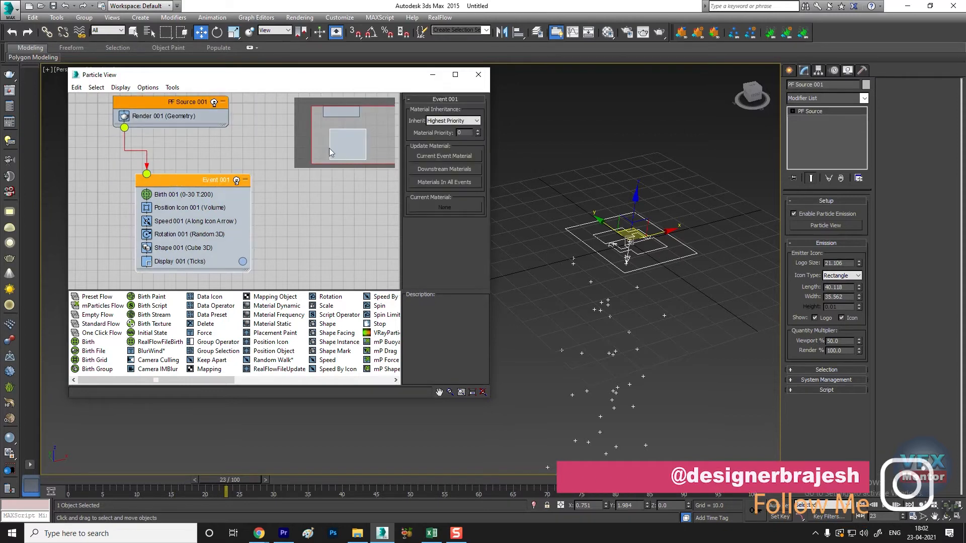
- Reopen Particle View in a larger window and align the PF Source 001 node directly above Event 001
{"action": "left_click", "coordinate": [478, 75]}
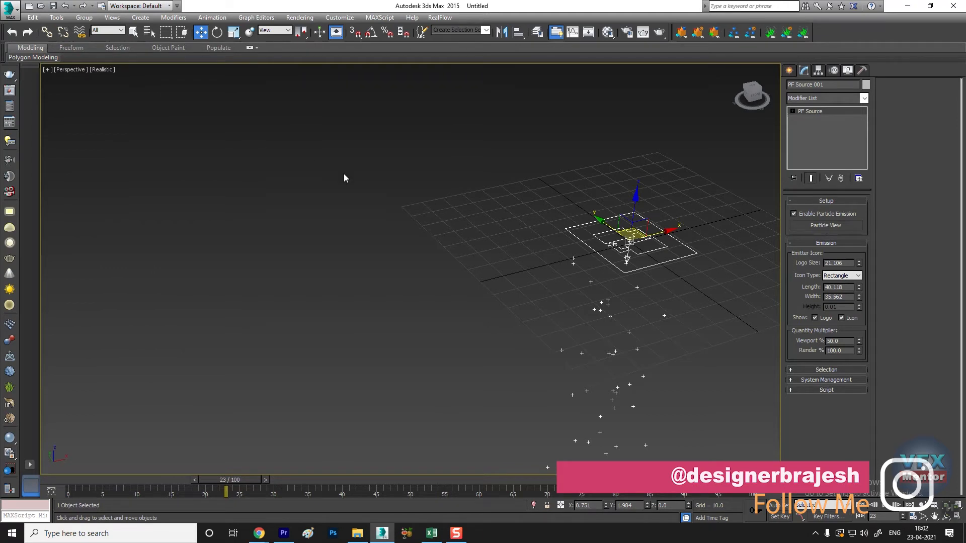
{"action": "key", "text": "6"}
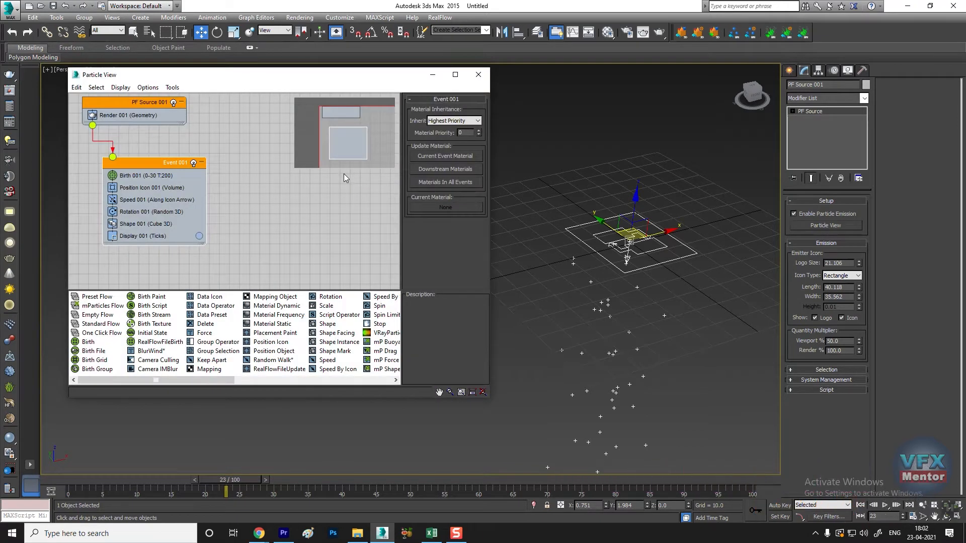
{"action": "left_click_drag", "start_coordinate": [488, 399], "coordinate": [618, 467]}
{"action": "left_click_drag", "start_coordinate": [372, 81], "coordinate": [366, 79]}
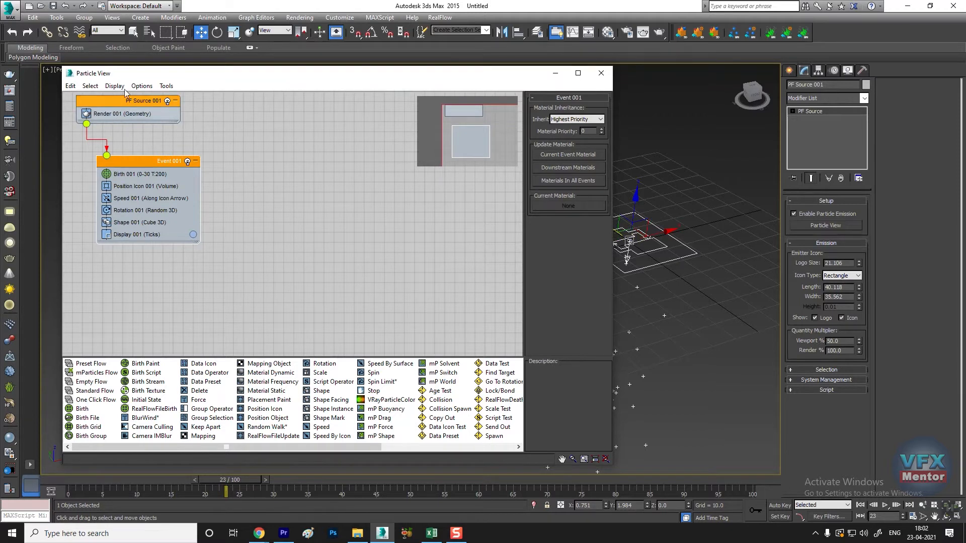
{"action": "left_click_drag", "start_coordinate": [111, 108], "coordinate": [132, 109]}
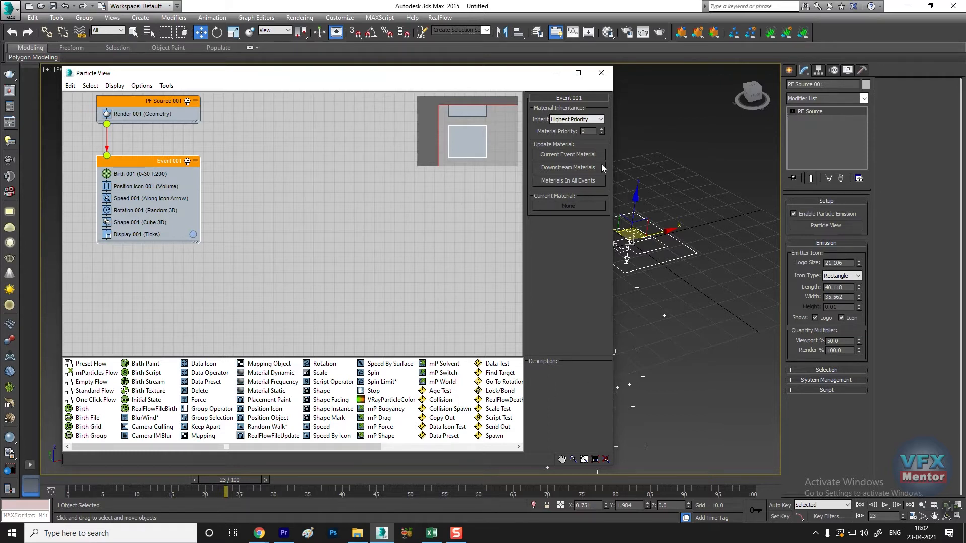
- Hide the Parameters, Depot and Description areas of Particle View, leaving only the event display
{"action": "left_click", "coordinate": [113, 86]}
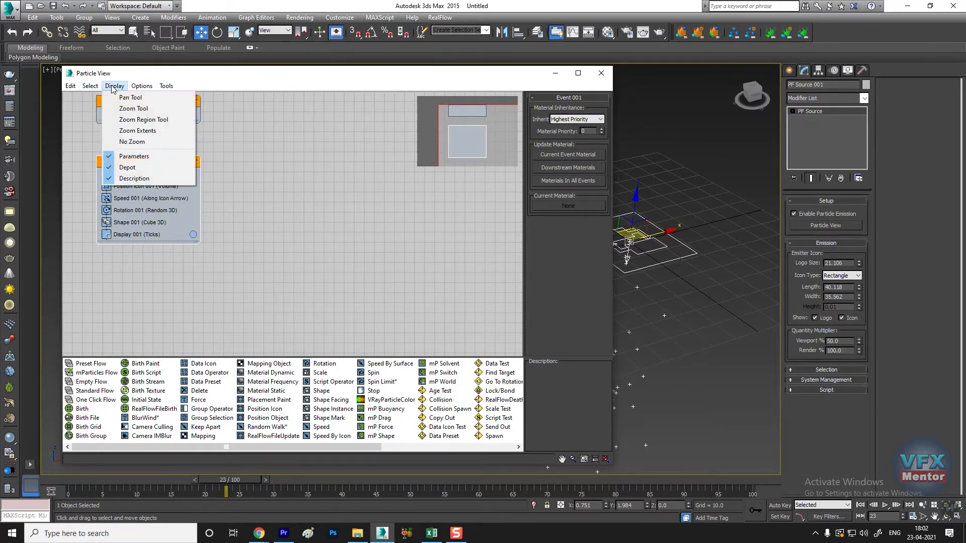
{"action": "left_click", "coordinate": [128, 155]}
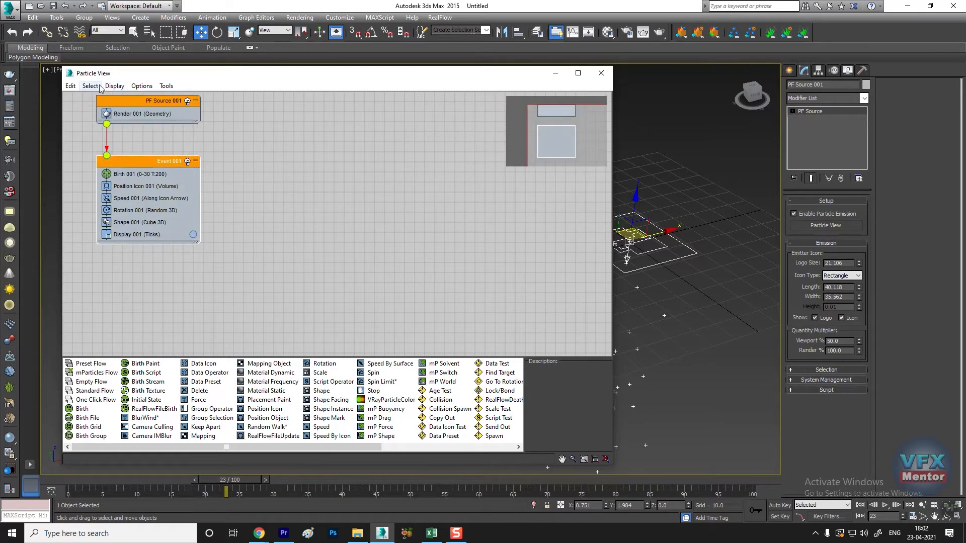
{"action": "left_click", "coordinate": [114, 86]}
{"action": "left_click", "coordinate": [132, 167]}
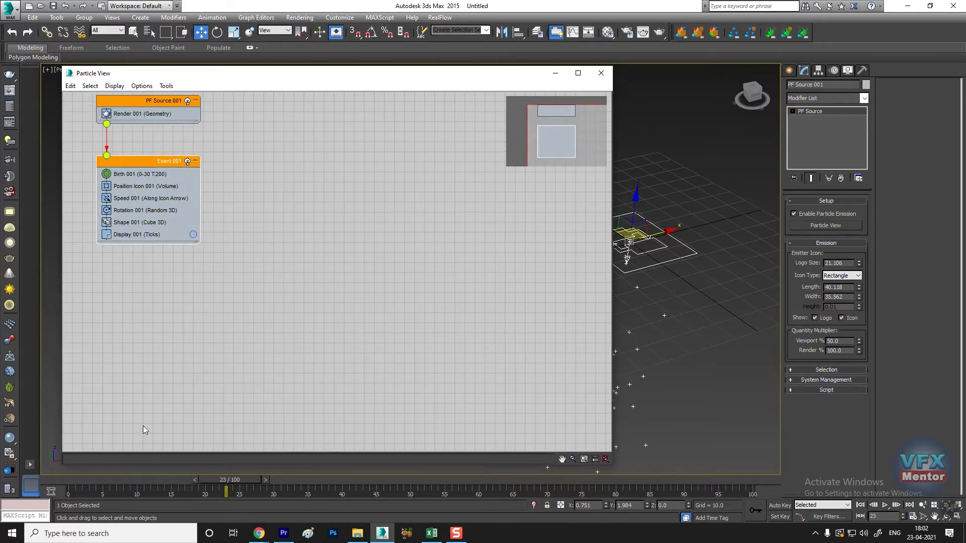
{"action": "left_click", "coordinate": [125, 86]}
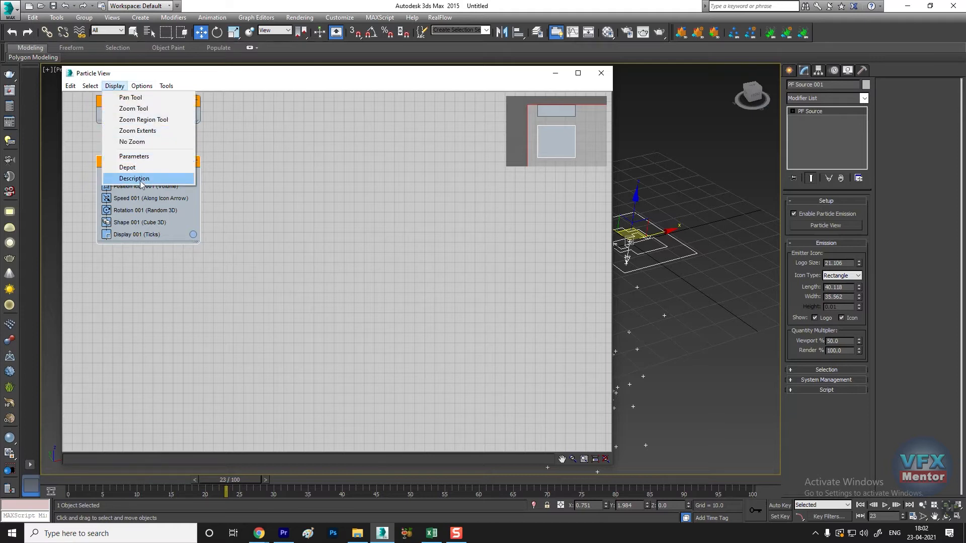
{"action": "left_click", "coordinate": [132, 177]}
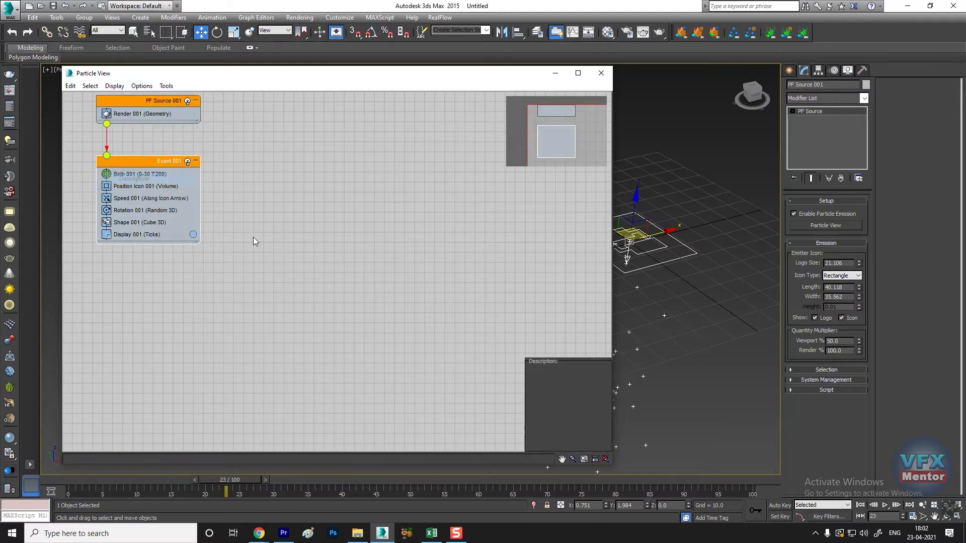
{"action": "left_click", "coordinate": [114, 86]}
{"action": "scroll", "coordinate": [234, 201], "scroll_direction": "up", "scroll_amount": 2}
{"action": "scroll", "coordinate": [235, 202], "scroll_direction": "down", "scroll_amount": 3}
{"action": "middle_click_drag", "start_coordinate": [237, 210], "coordinate": [240, 220]}
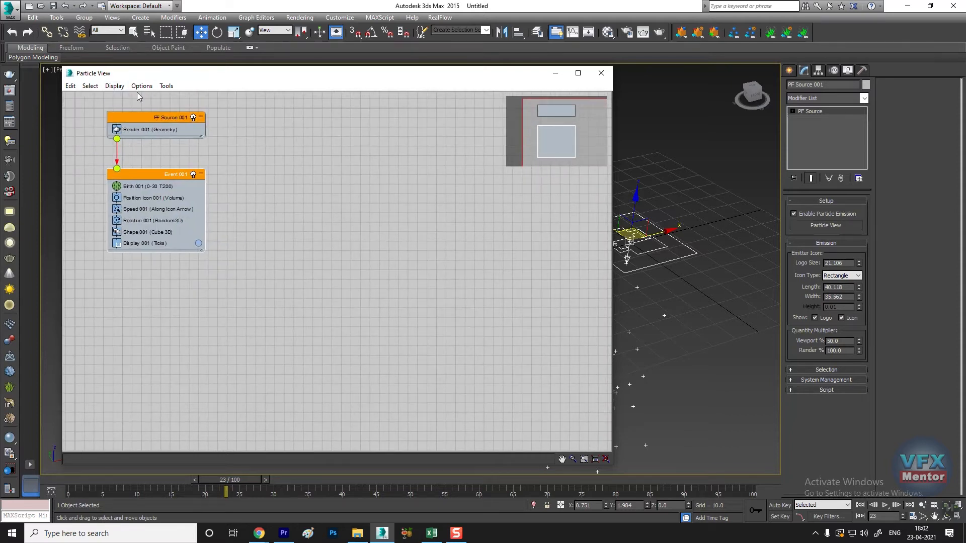
- Show the Depot and Parameters areas in Particle View again, leaving the Description area hidden
{"action": "left_click", "coordinate": [115, 86]}
{"action": "left_click", "coordinate": [132, 168]}
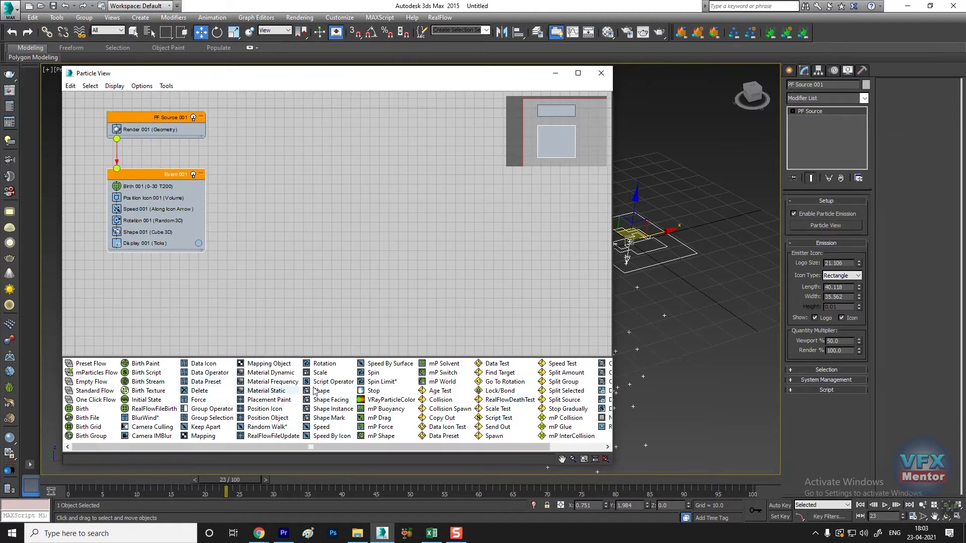
{"action": "left_click", "coordinate": [115, 86]}
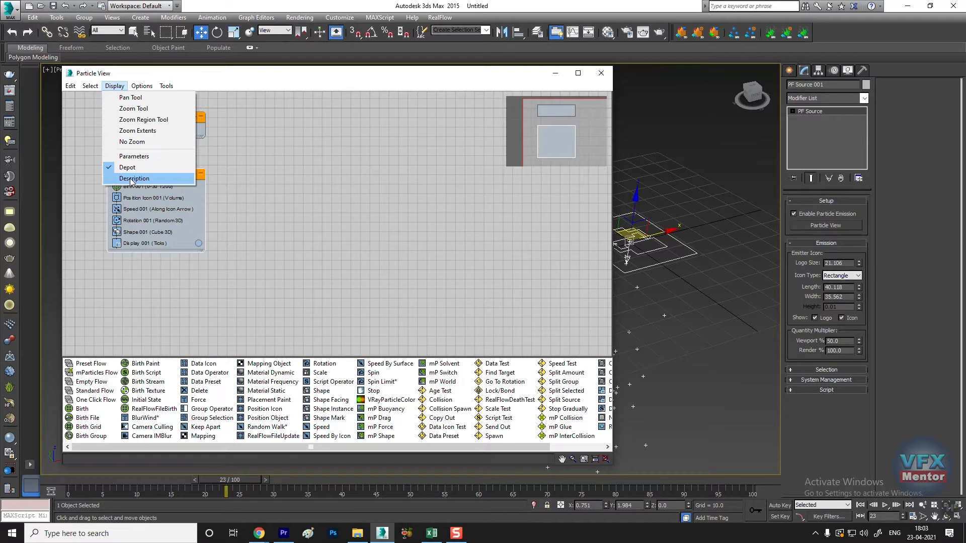
{"action": "left_click", "coordinate": [134, 156]}
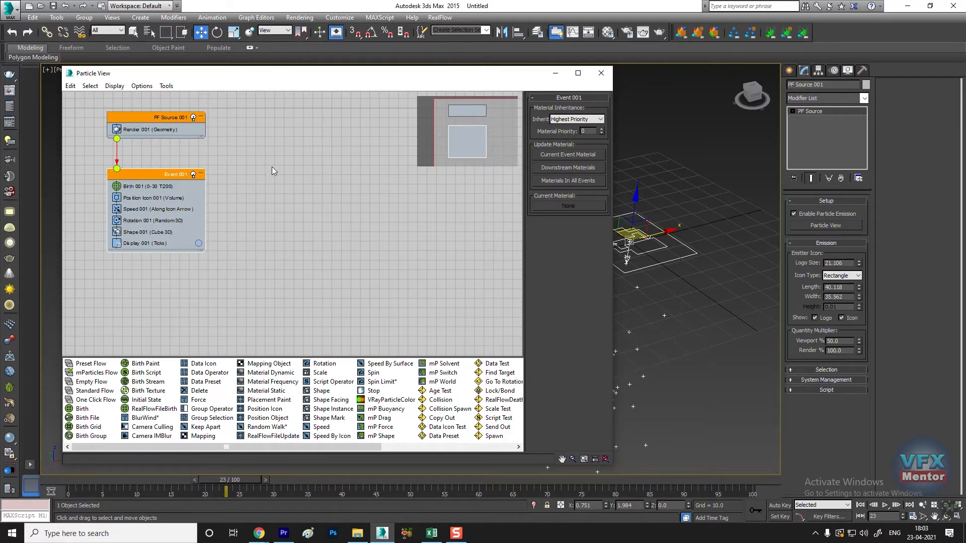
- Move Particle View clear of the particle stream, recentre its event nodes and scrub the animation to frame 29
{"action": "scroll", "coordinate": [260, 218], "scroll_direction": "up", "scroll_amount": 1}
{"action": "scroll", "coordinate": [195, 194], "scroll_direction": "up", "scroll_amount": 1}
{"action": "scroll", "coordinate": [231, 203], "scroll_direction": "down", "scroll_amount": 1}
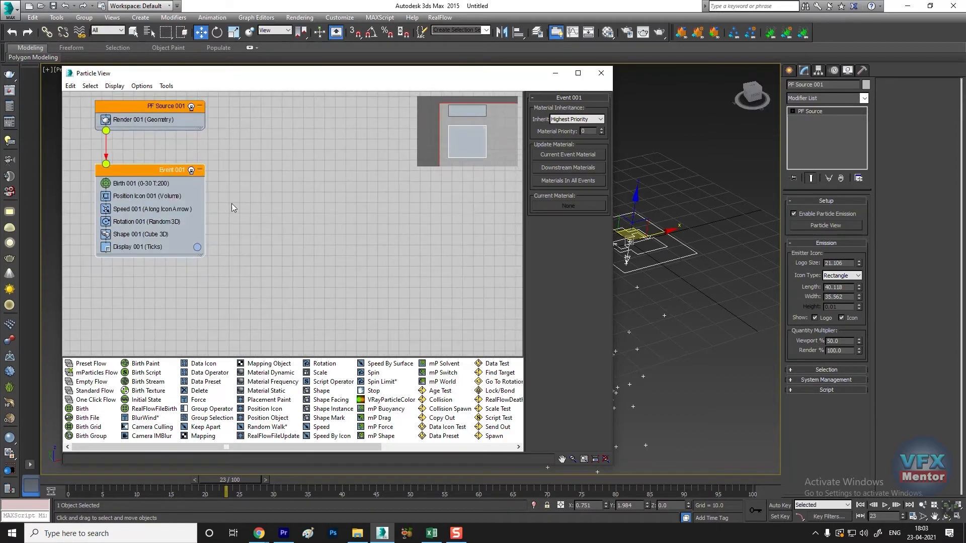
{"action": "middle_click_drag", "start_coordinate": [232, 203], "coordinate": [286, 231]}
{"action": "left_click_drag", "start_coordinate": [477, 80], "coordinate": [443, 77]}
{"action": "left_click_drag", "start_coordinate": [577, 146], "coordinate": [504, 148]}
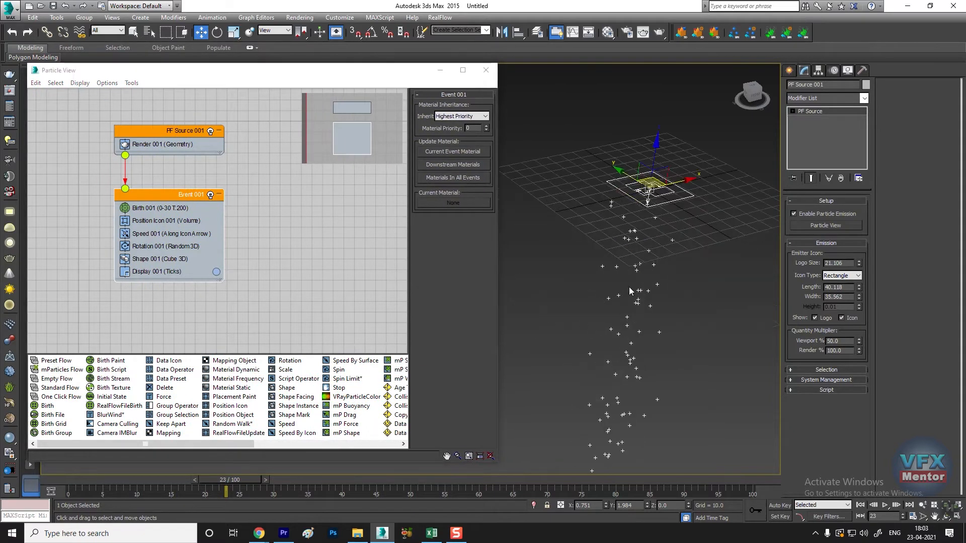
{"action": "left_click_drag", "start_coordinate": [240, 484], "coordinate": [281, 484]}
{"action": "key", "text": "w"}
- Offset the PF Source 001 node up and away from Event 001 and leave PF Source 001 selected
{"action": "left_click_drag", "start_coordinate": [166, 137], "coordinate": [122, 126]}
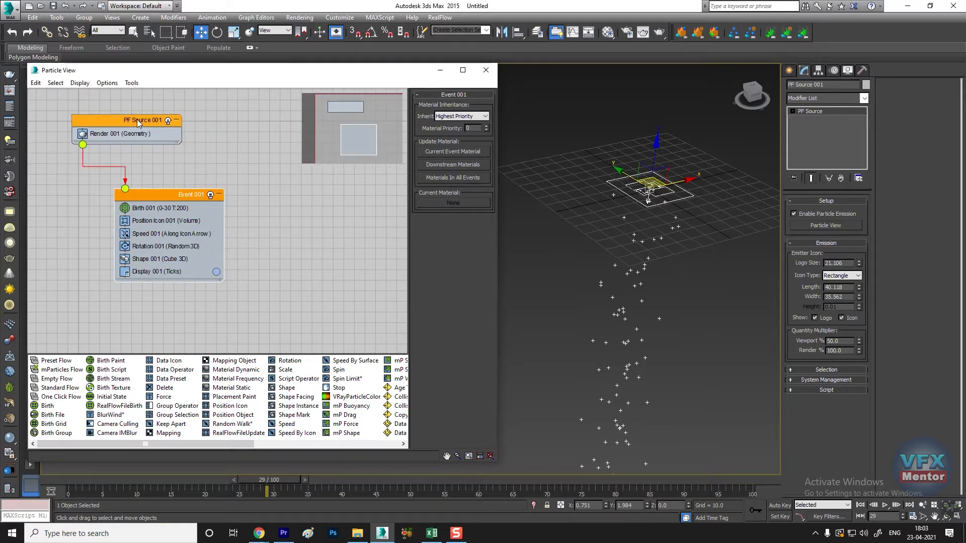
{"action": "left_click_drag", "start_coordinate": [180, 196], "coordinate": [188, 193]}
{"action": "mouse_move", "coordinate": [140, 121]}
{"action": "left_mouse_down"}
{"action": "mouse_move", "coordinate": [151, 124]}
{"action": "mouse_move", "coordinate": [132, 123]}
{"action": "left_mouse_up"}
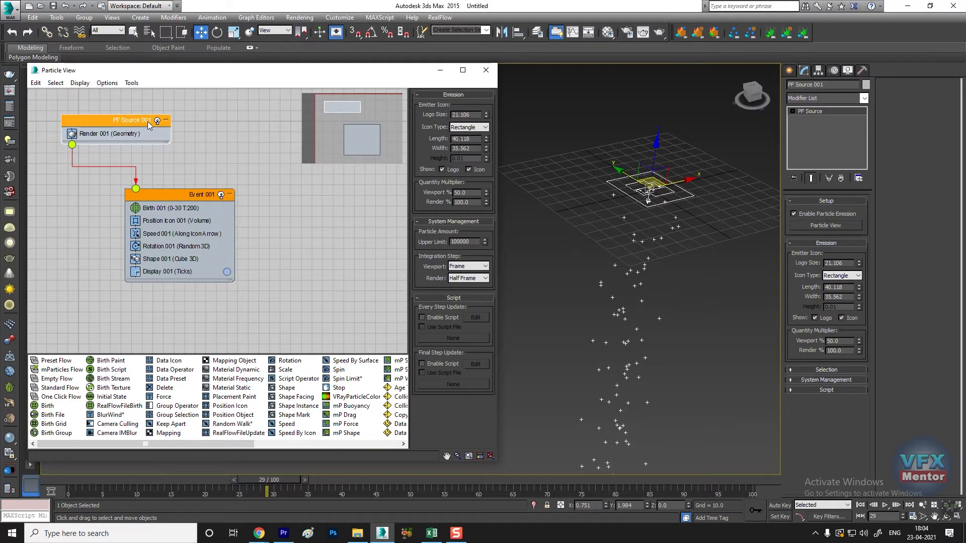
- Switch Event 001 off and back on, scrubbing the timeline to compare particle emission in both states
{"action": "left_click", "coordinate": [221, 195]}
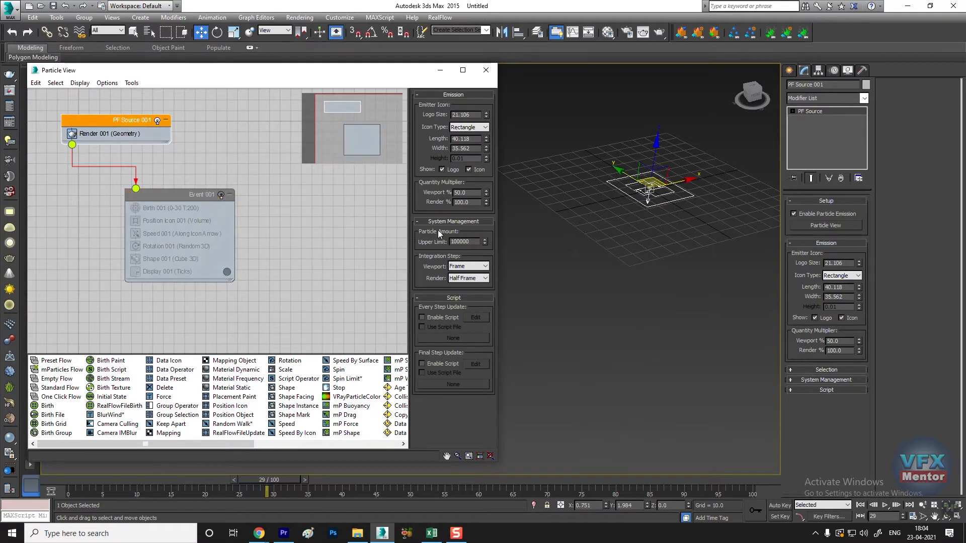
{"action": "left_click", "coordinate": [221, 195]}
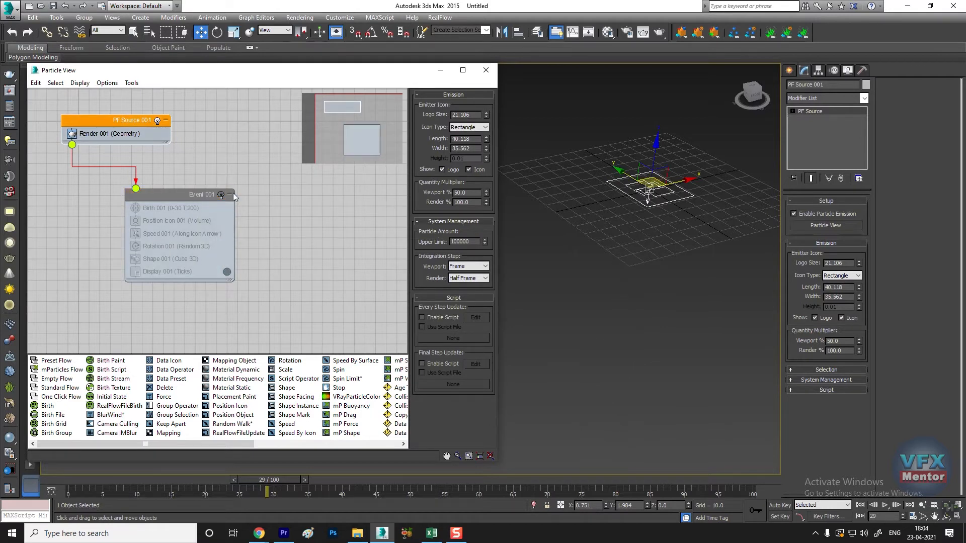
{"action": "left_click", "coordinate": [221, 194]}
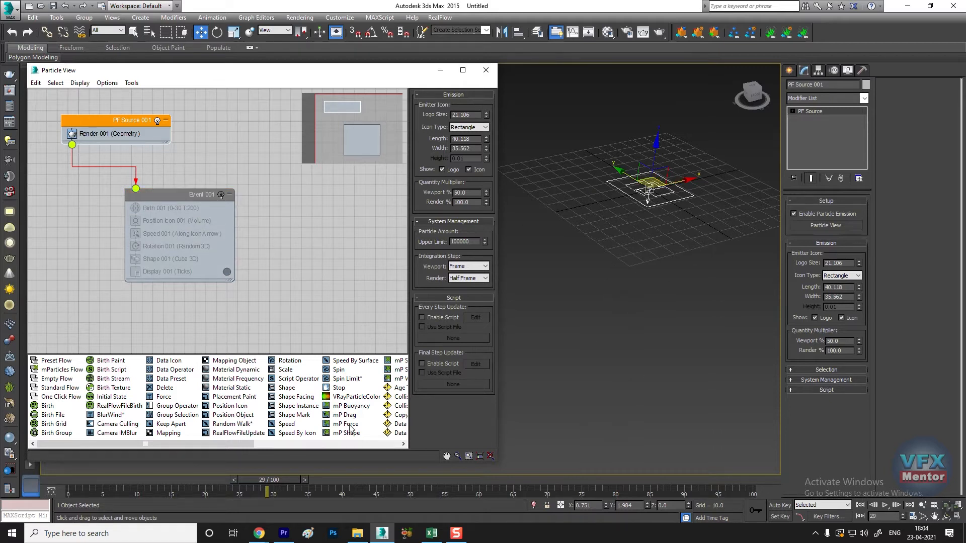
{"action": "left_click_drag", "start_coordinate": [271, 480], "coordinate": [71, 483]}
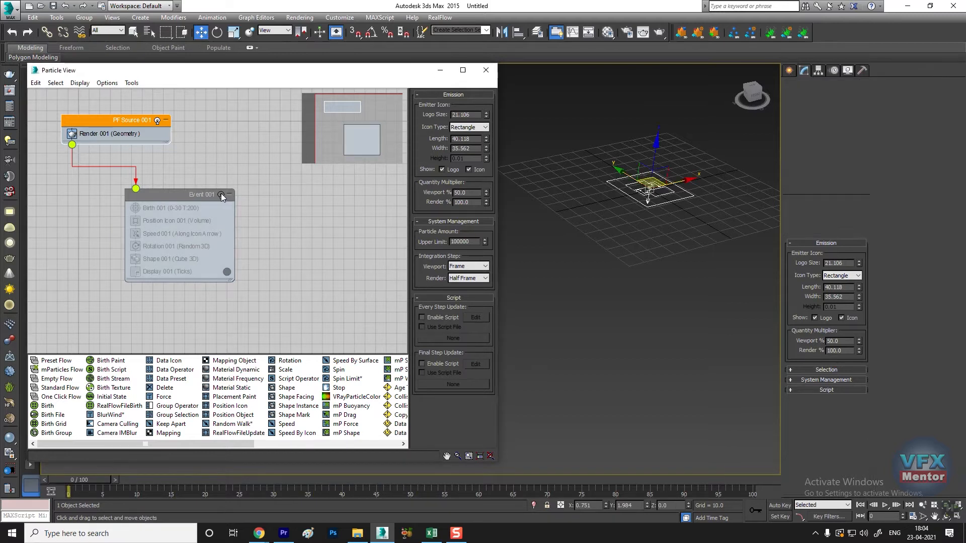
{"action": "left_click", "coordinate": [220, 195]}
{"action": "left_click_drag", "start_coordinate": [106, 480], "coordinate": [282, 480]}
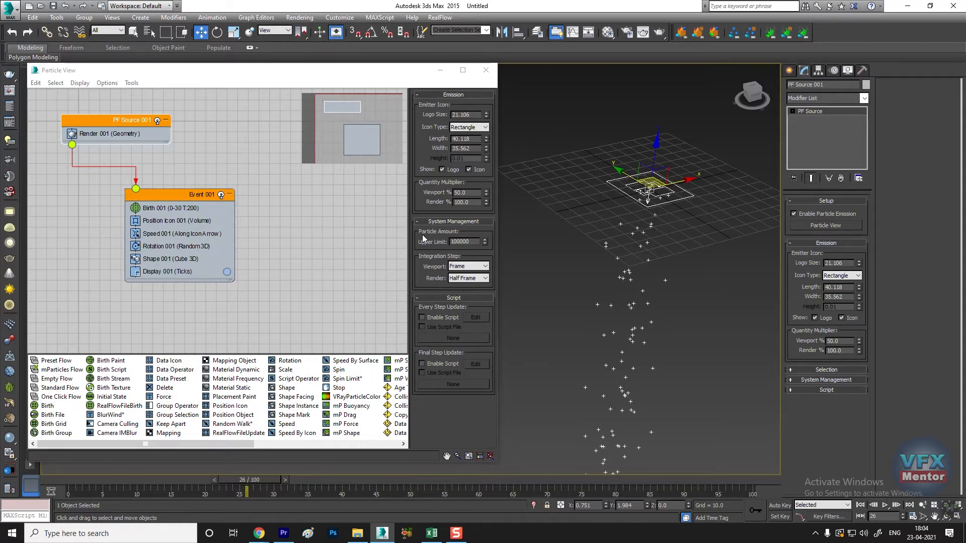
- Examine the parameters of Event 001's Birth, Position Icon, Speed, Rotation, Shape and Display operators, ending on Birth 001
{"action": "scroll", "coordinate": [150, 193], "scroll_direction": "up", "scroll_amount": 4}
{"action": "scroll", "coordinate": [150, 193], "scroll_direction": "up", "scroll_amount": 3}
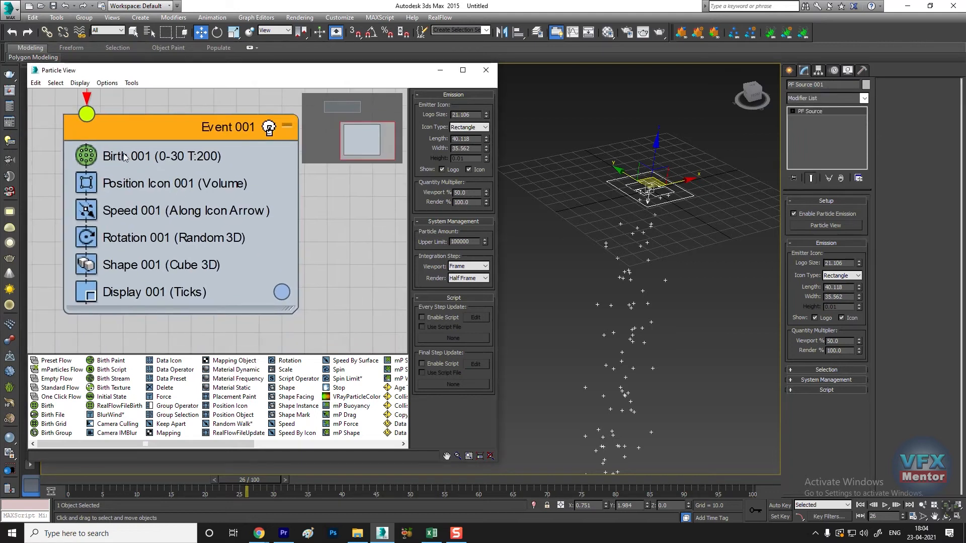
{"action": "left_click", "coordinate": [125, 156]}
{"action": "left_click", "coordinate": [120, 184]}
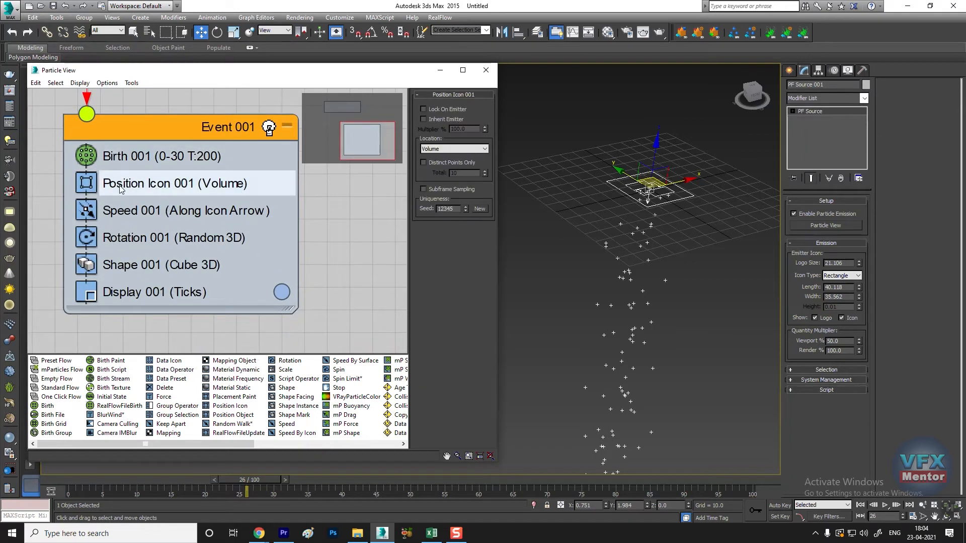
{"action": "left_click", "coordinate": [129, 216]}
{"action": "left_click", "coordinate": [125, 241]}
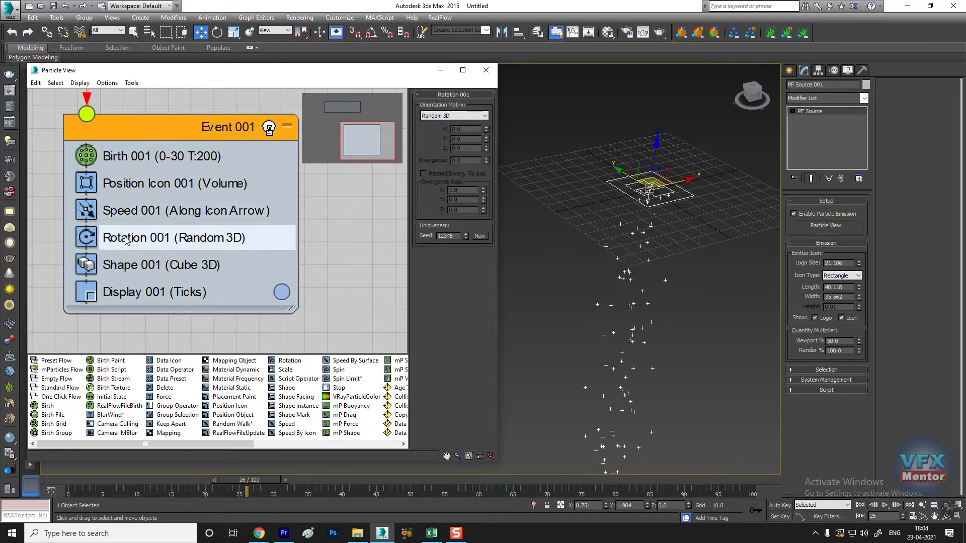
{"action": "left_click", "coordinate": [117, 268]}
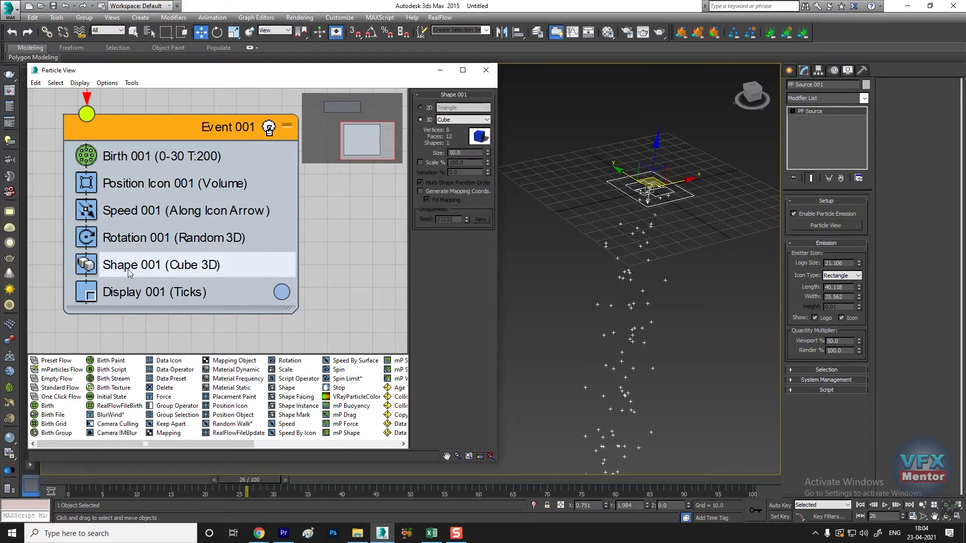
{"action": "left_click", "coordinate": [139, 296]}
{"action": "left_click", "coordinate": [146, 158]}
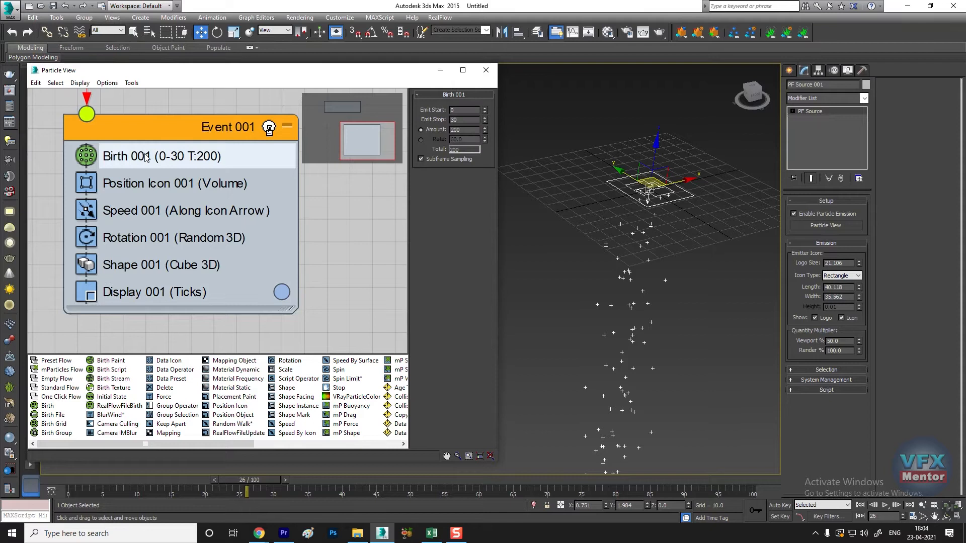
- Set the Birth 001 operator's Emit Stop to frame 100
{"action": "scroll", "coordinate": [153, 205], "scroll_direction": "down", "scroll_amount": 5}
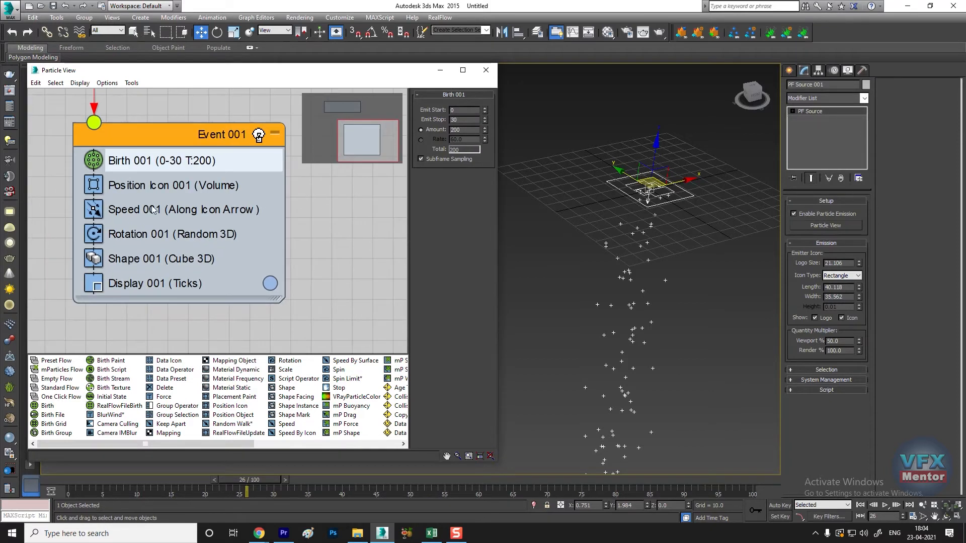
{"action": "scroll", "coordinate": [151, 210], "scroll_direction": "down", "scroll_amount": 3}
{"action": "scroll", "coordinate": [152, 208], "scroll_direction": "up", "scroll_amount": 4}
{"action": "middle_click_drag", "start_coordinate": [156, 201], "coordinate": [165, 231]}
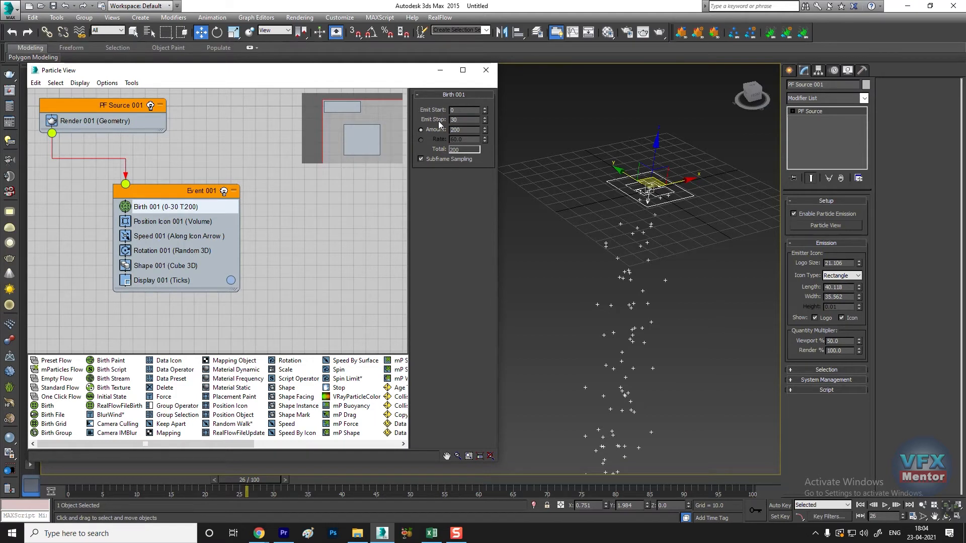
{"action": "key", "text": "super+plus"}
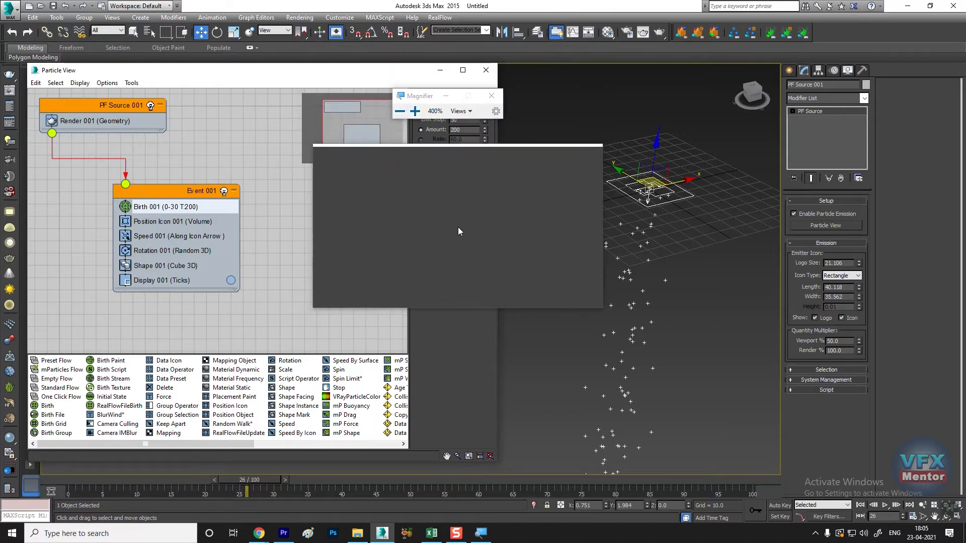
{"action": "key", "text": "super+Escape"}
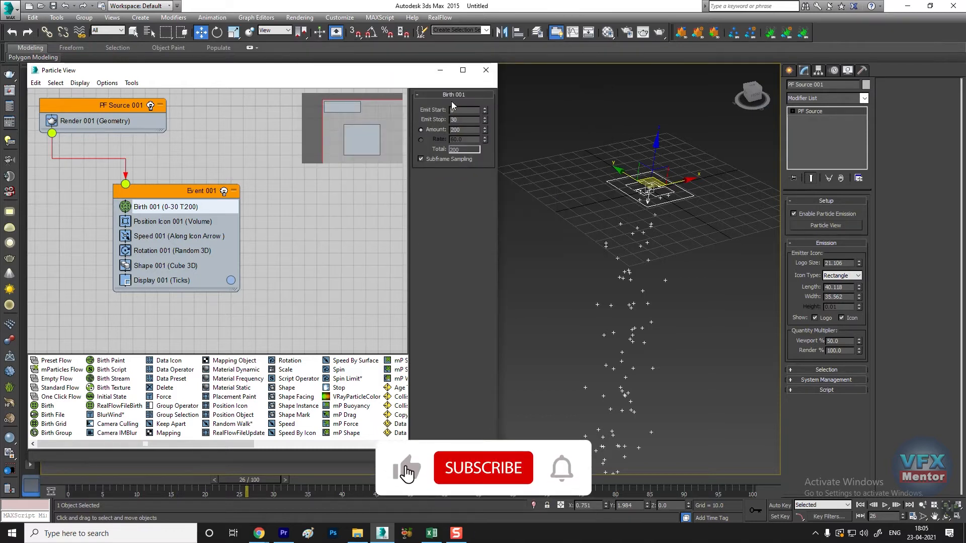
{"action": "left_click_drag", "start_coordinate": [466, 110], "coordinate": [441, 111]}
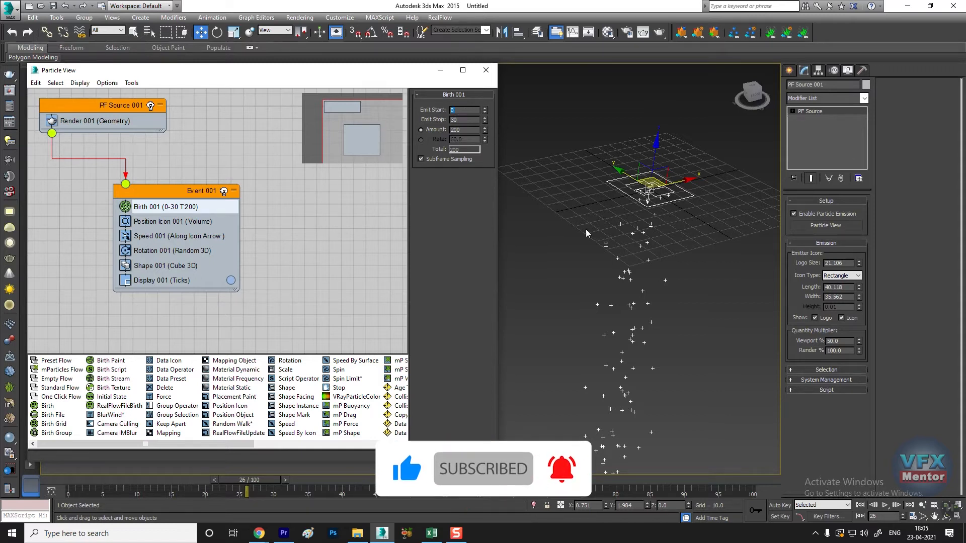
{"action": "double_click", "coordinate": [472, 119]}
{"action": "type", "text": "100"}
{"action": "key", "text": "Return"}
- Play the animation from frame 0 to preview the longer emission, and stop it at frame 76
{"action": "left_click_drag", "start_coordinate": [259, 479], "coordinate": [80, 479]}
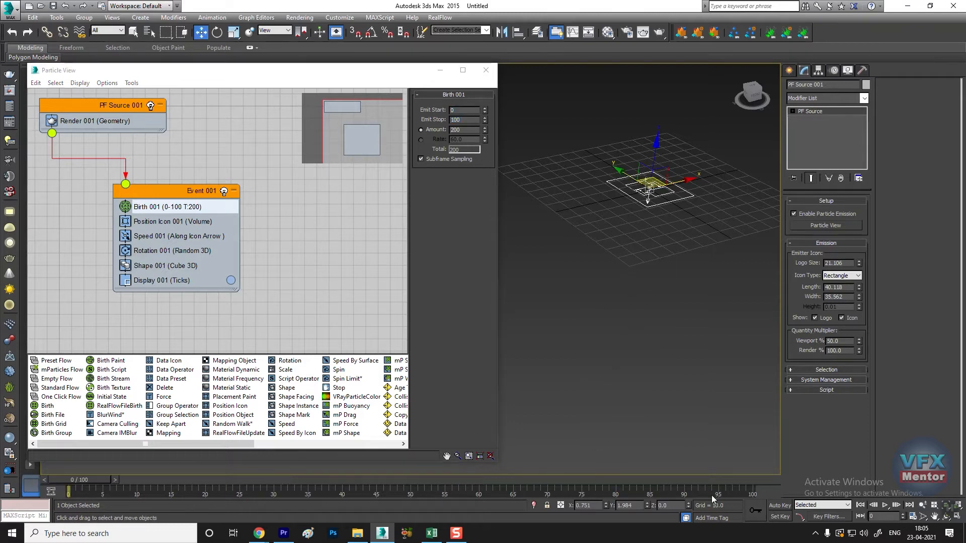
{"action": "left_click", "coordinate": [885, 505]}
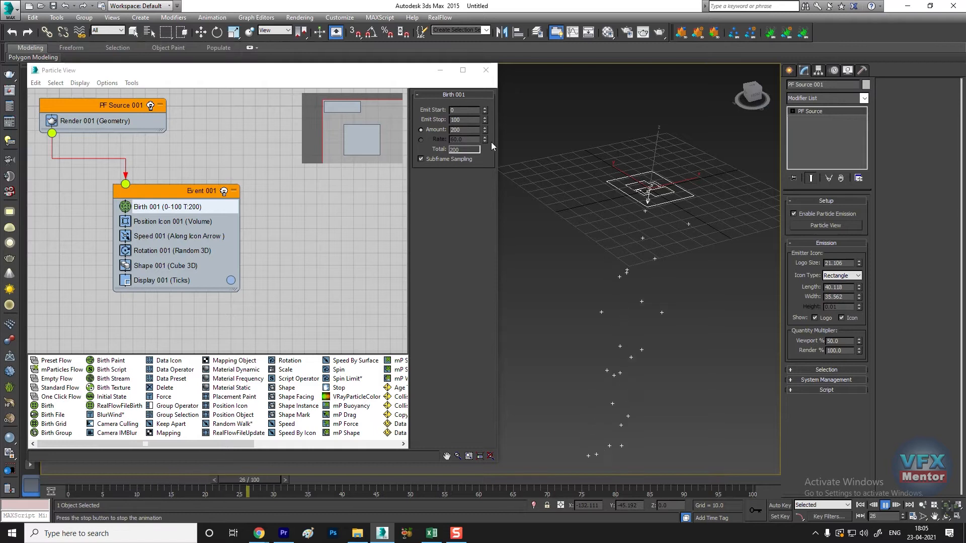
{"action": "left_click", "coordinate": [885, 505]}
{"action": "key", "text": "w"}
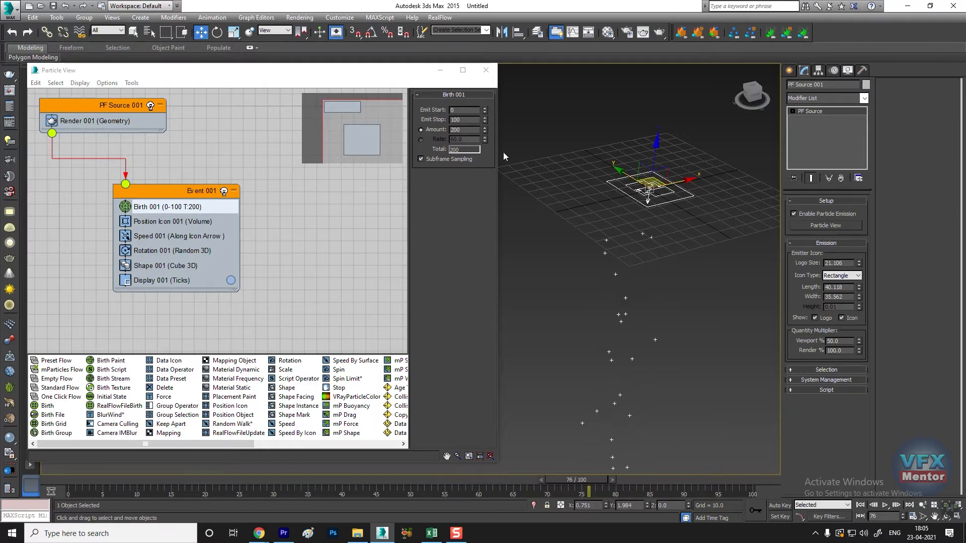
- Set the Birth 001 particle Amount to 5000 and scrub through the animation to frame 100
{"action": "double_click", "coordinate": [456, 130]}
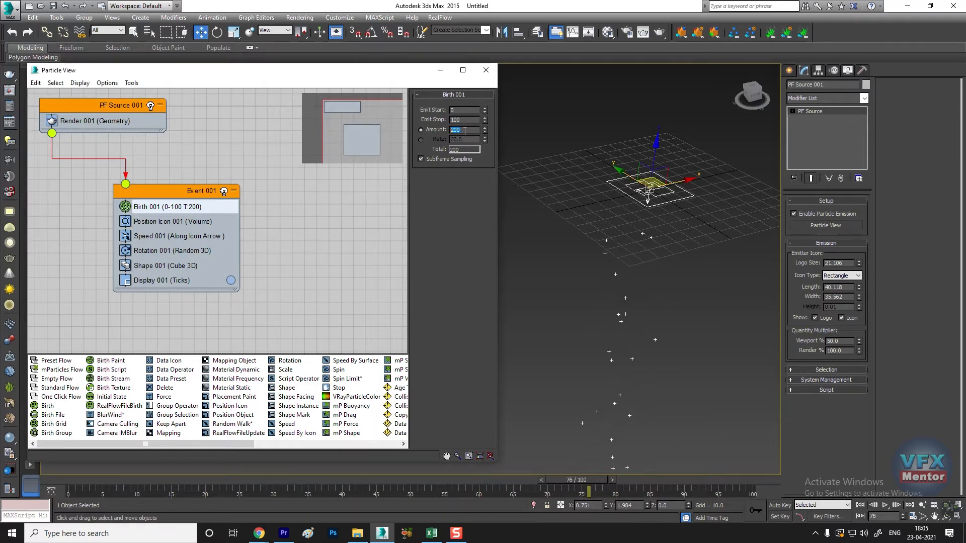
{"action": "type", "text": "5000"}
{"action": "key", "text": "Return"}
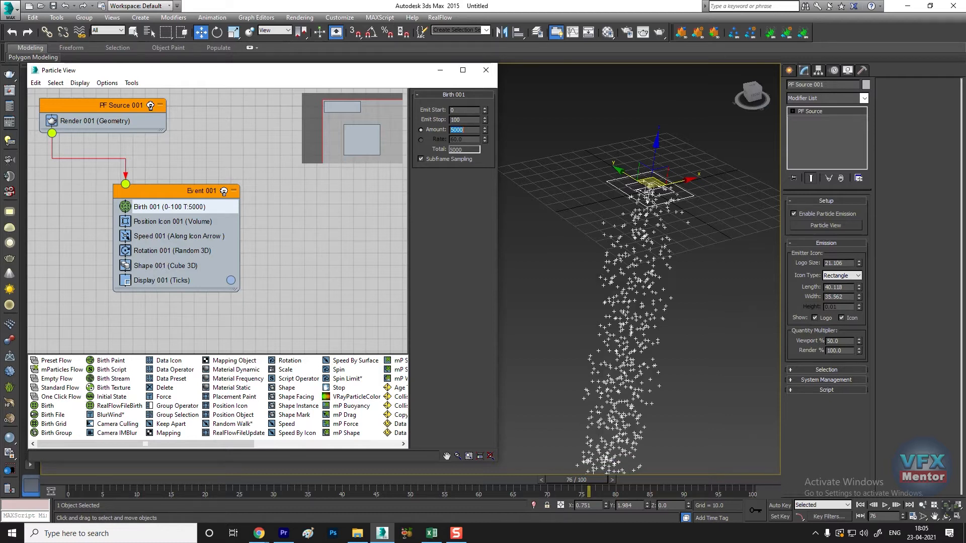
{"action": "left_click_drag", "start_coordinate": [146, 479], "coordinate": [747, 496]}
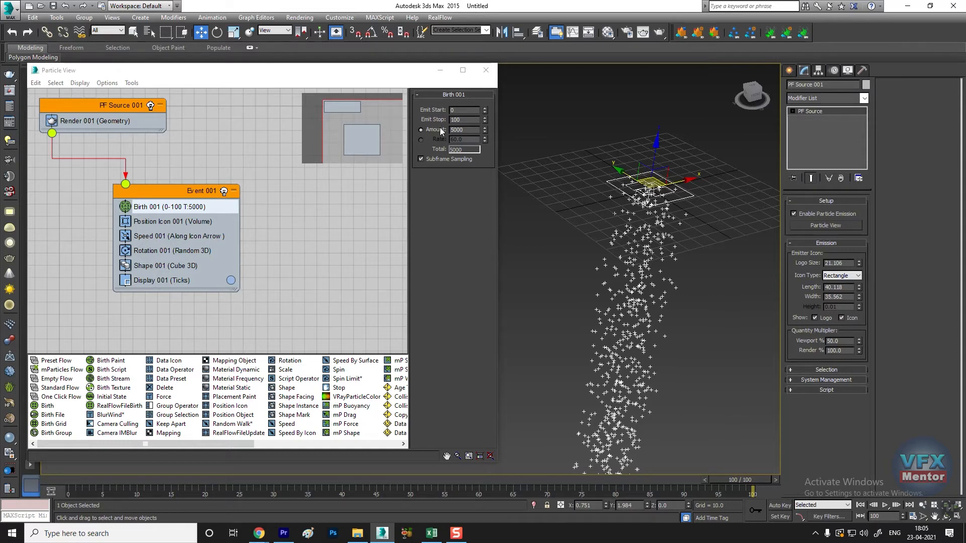
- Enable Lock On Emitter for the Position Icon 001 operator
{"action": "left_click", "coordinate": [162, 224]}
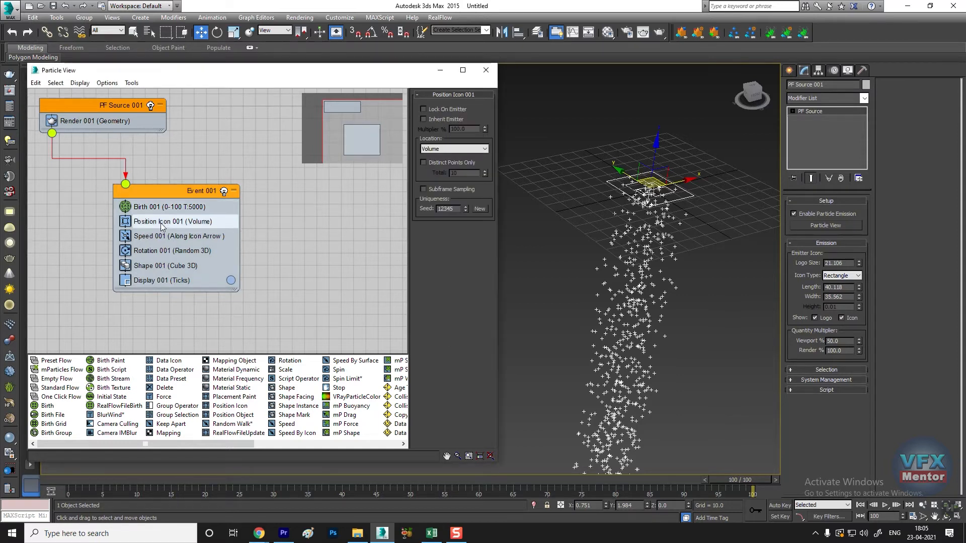
{"action": "scroll", "coordinate": [173, 233], "scroll_direction": "up", "scroll_amount": 1}
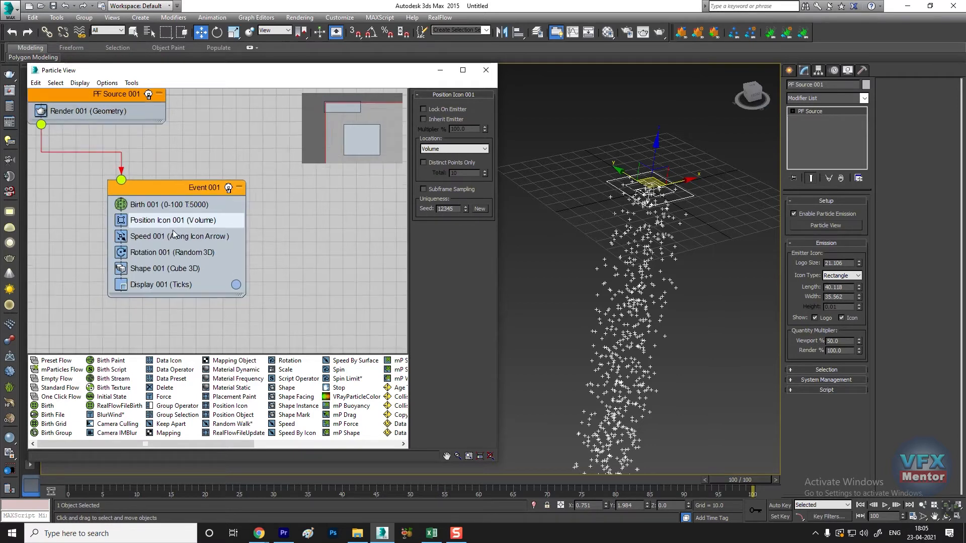
{"action": "scroll", "coordinate": [173, 233], "scroll_direction": "up", "scroll_amount": 5}
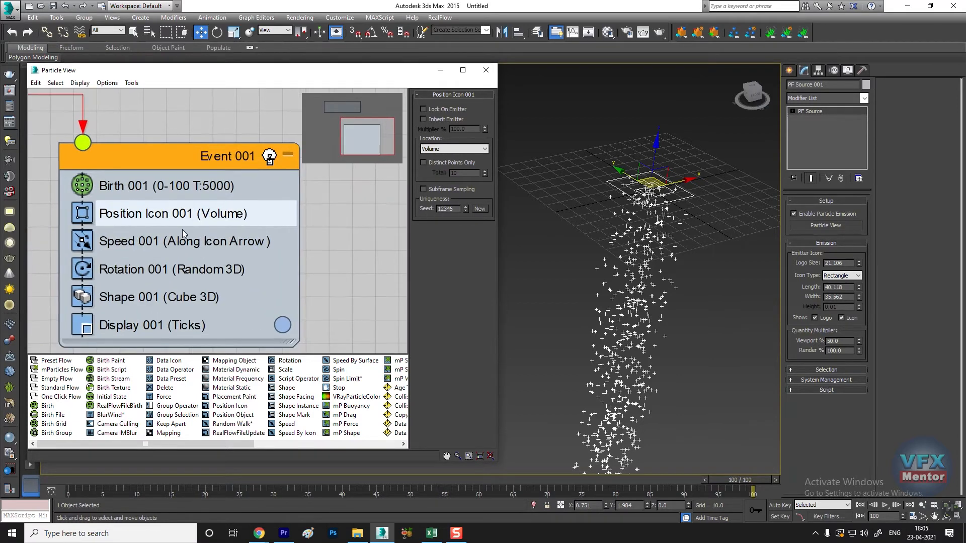
{"action": "scroll", "coordinate": [179, 229], "scroll_direction": "down", "scroll_amount": 1}
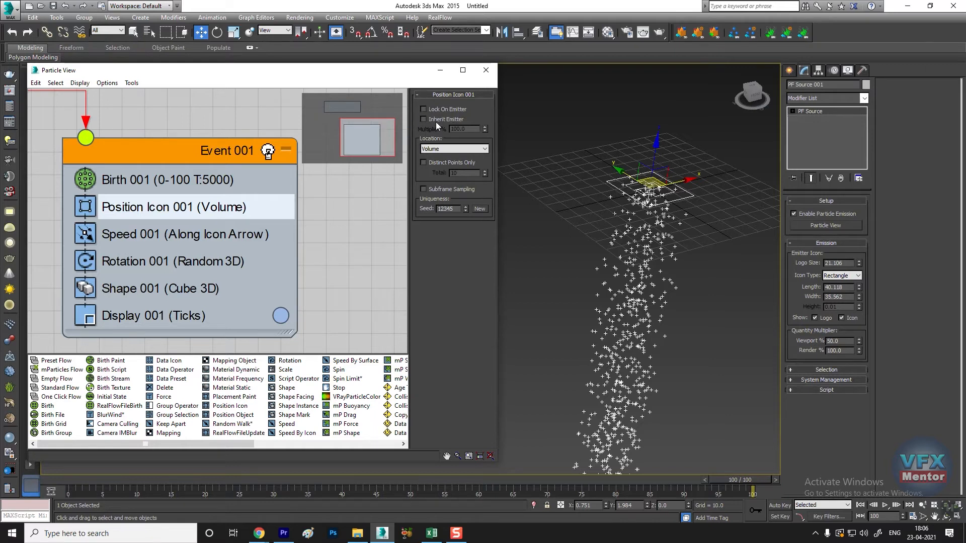
{"action": "left_click", "coordinate": [424, 108]}
- Inspect the particles around the emitter icon up close and across the timeline, stopping at frame 45
{"action": "scroll", "coordinate": [665, 189], "scroll_direction": "up", "scroll_amount": 5}
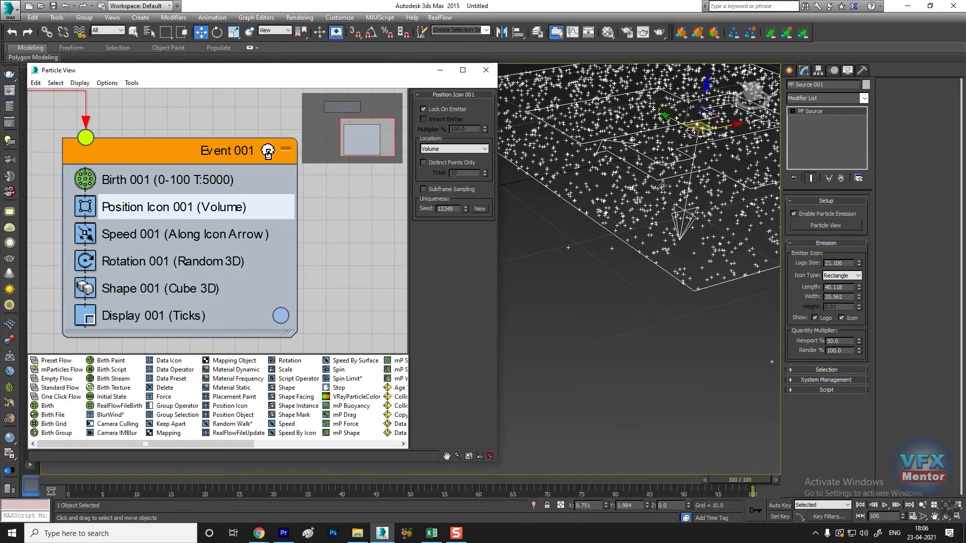
{"action": "scroll", "coordinate": [665, 189], "scroll_direction": "down", "scroll_amount": 5}
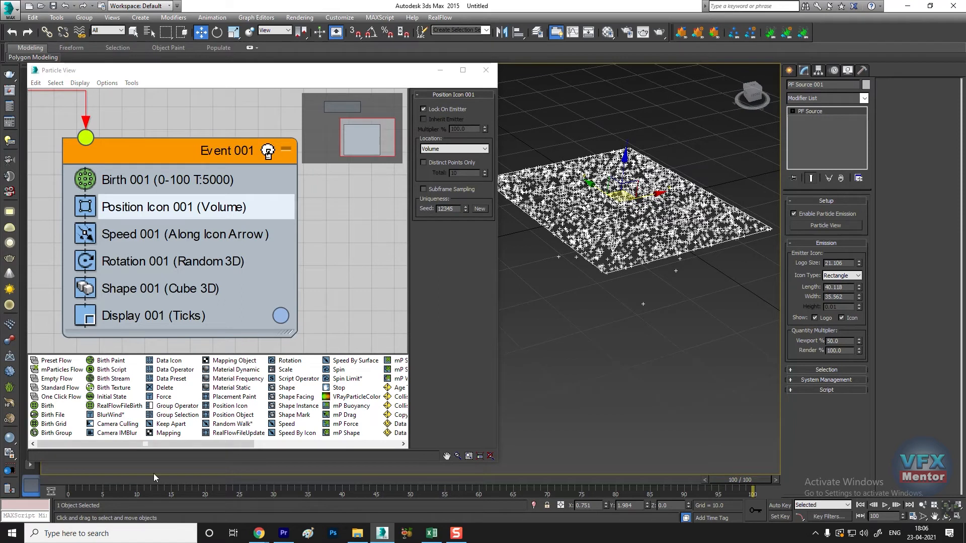
{"action": "left_click_drag", "start_coordinate": [86, 482], "coordinate": [684, 456]}
{"action": "left_click", "coordinate": [377, 480]}
{"action": "key", "text": "w"}
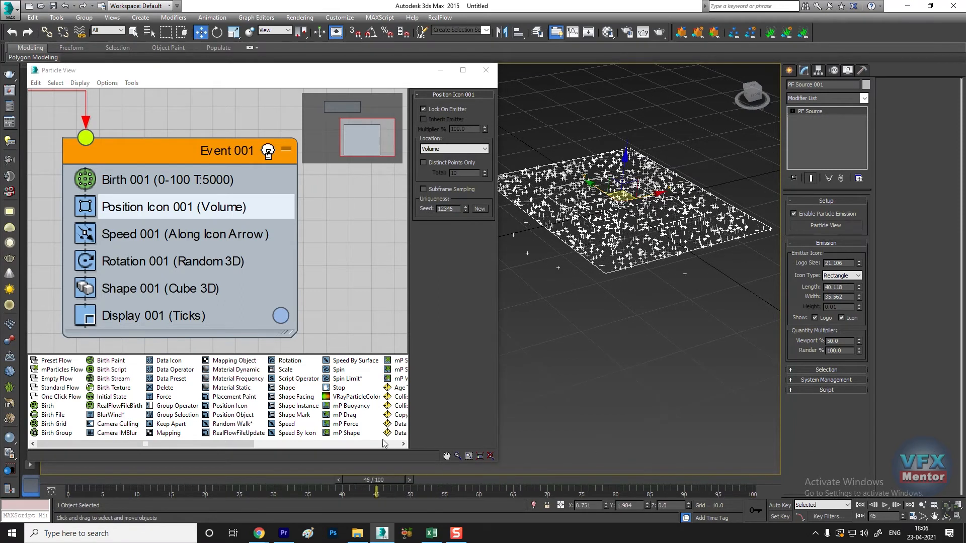
- Disable Lock On Emitter for Position Icon 001, set its Location to Pivot, and scrub the timeline to frame 37
{"action": "left_click", "coordinate": [432, 110]}
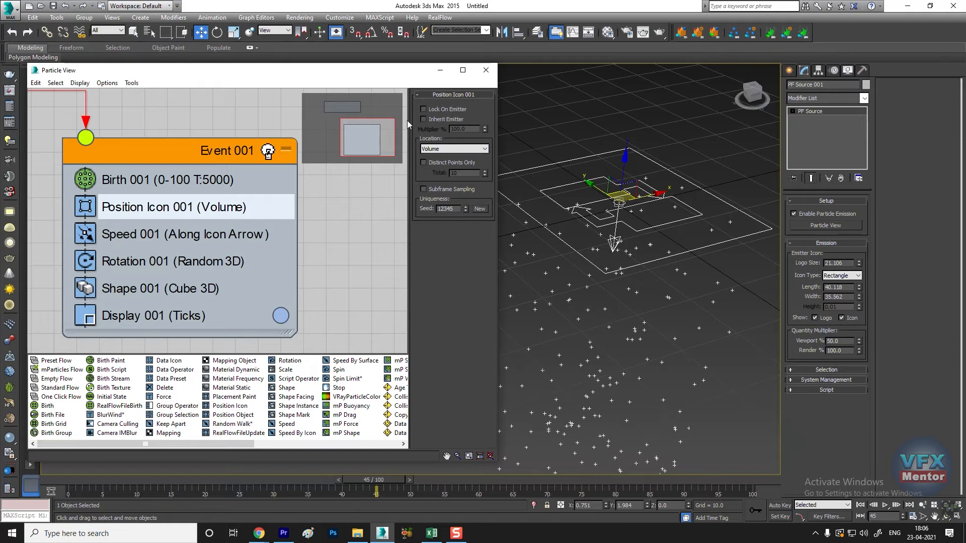
{"action": "left_click", "coordinate": [453, 146]}
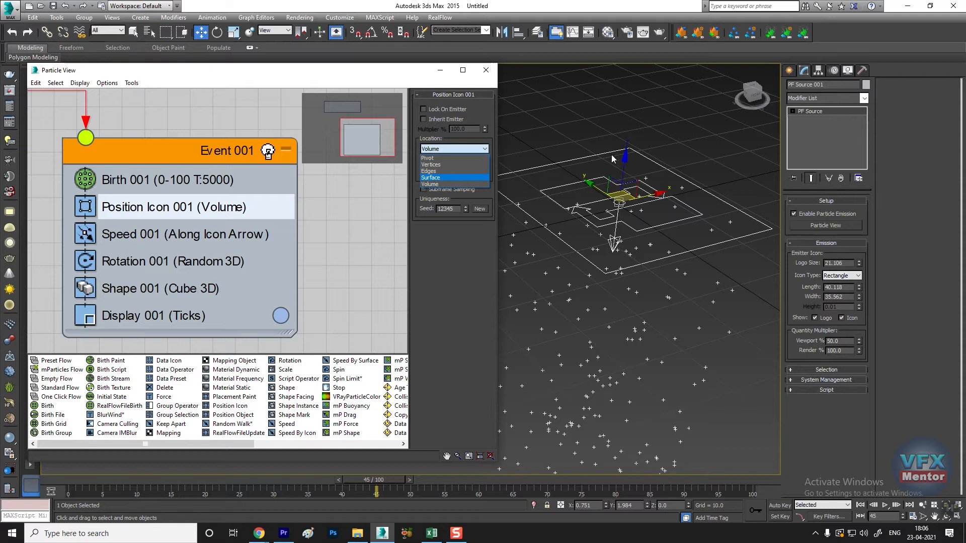
{"action": "scroll", "coordinate": [623, 249], "scroll_direction": "down", "scroll_amount": 5}
{"action": "scroll", "coordinate": [625, 262], "scroll_direction": "up", "scroll_amount": 5}
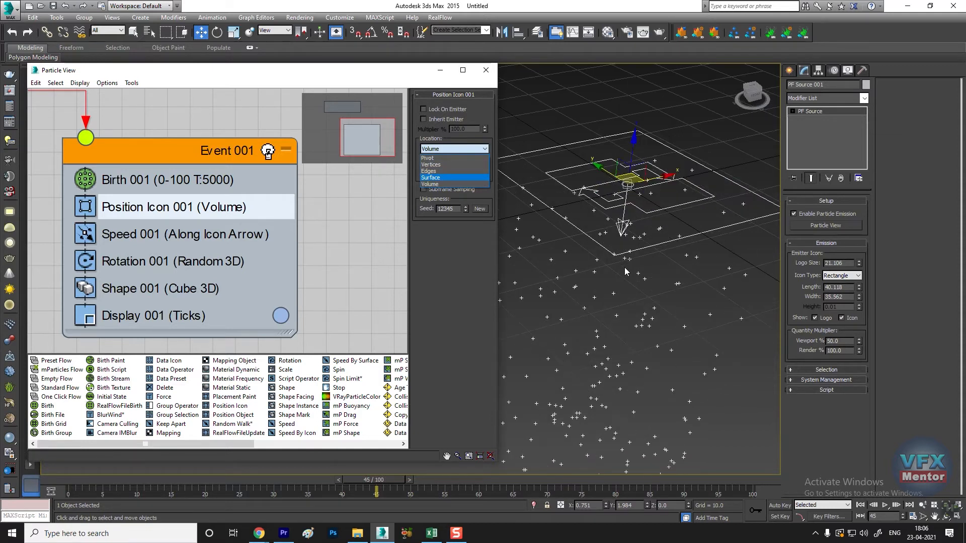
{"action": "left_click", "coordinate": [428, 158]}
{"action": "scroll", "coordinate": [685, 269], "scroll_direction": "down", "scroll_amount": 3}
{"action": "scroll", "coordinate": [650, 322], "scroll_direction": "up", "scroll_amount": 3}
{"action": "middle_click_drag", "start_coordinate": [650, 321], "coordinate": [446, 494], "text": "alt"}
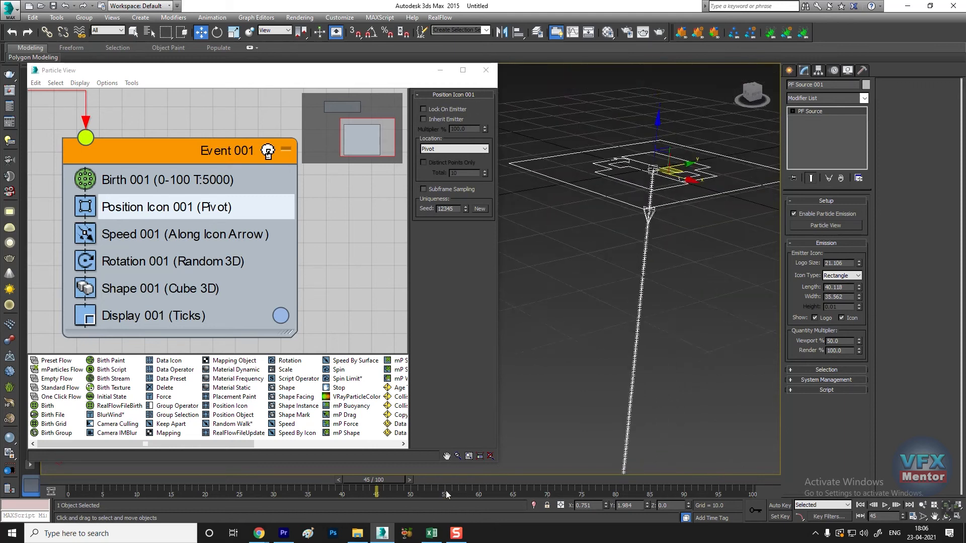
{"action": "left_click_drag", "start_coordinate": [387, 479], "coordinate": [337, 480]}
- Try the Vertices and Edges locations for Position Icon 001, inspecting the emission from different angles
{"action": "left_click", "coordinate": [453, 149]}
{"action": "left_click", "coordinate": [453, 165]}
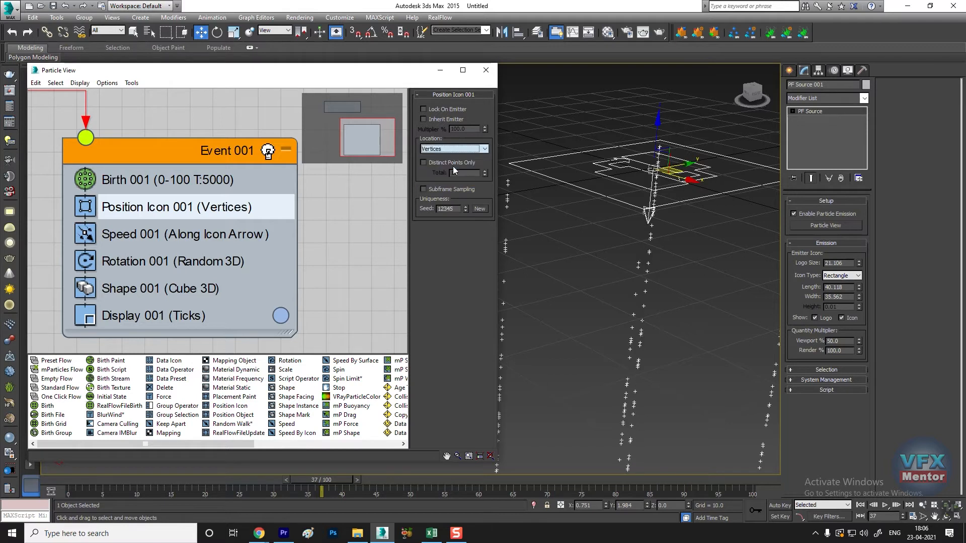
{"action": "middle_click_drag", "start_coordinate": [675, 275], "coordinate": [559, 248], "text": "alt"}
{"action": "left_click", "coordinate": [471, 149]}
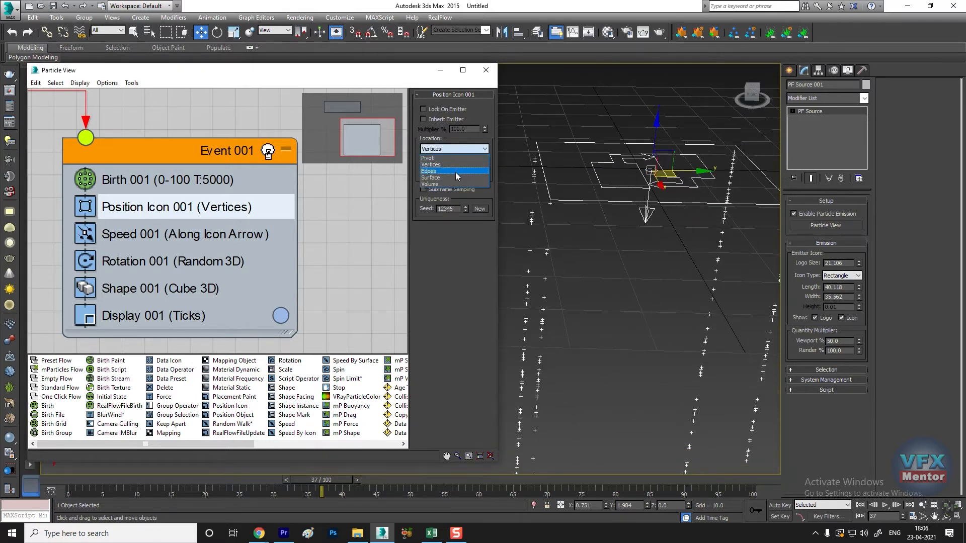
{"action": "left_click", "coordinate": [455, 172]}
{"action": "middle_click_drag", "start_coordinate": [641, 254], "coordinate": [580, 243], "text": "alt"}
- Switch the Position Icon 001 Location to Surface for comparison and set it back to Volume
{"action": "left_click", "coordinate": [472, 149]}
{"action": "left_click", "coordinate": [453, 176]}
{"action": "left_click", "coordinate": [472, 149]}
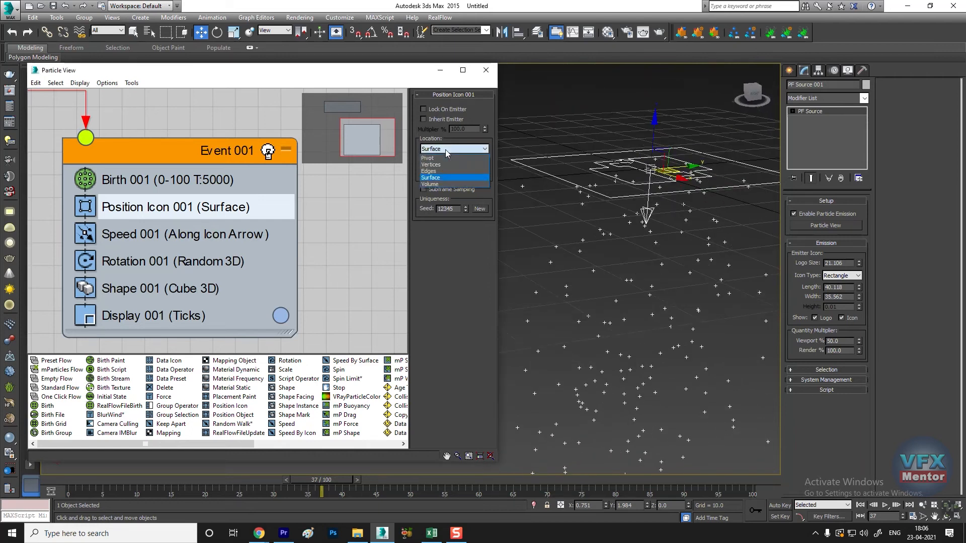
{"action": "left_click", "coordinate": [445, 183]}
{"action": "middle_click_drag", "start_coordinate": [657, 228], "coordinate": [624, 211], "text": "alt"}
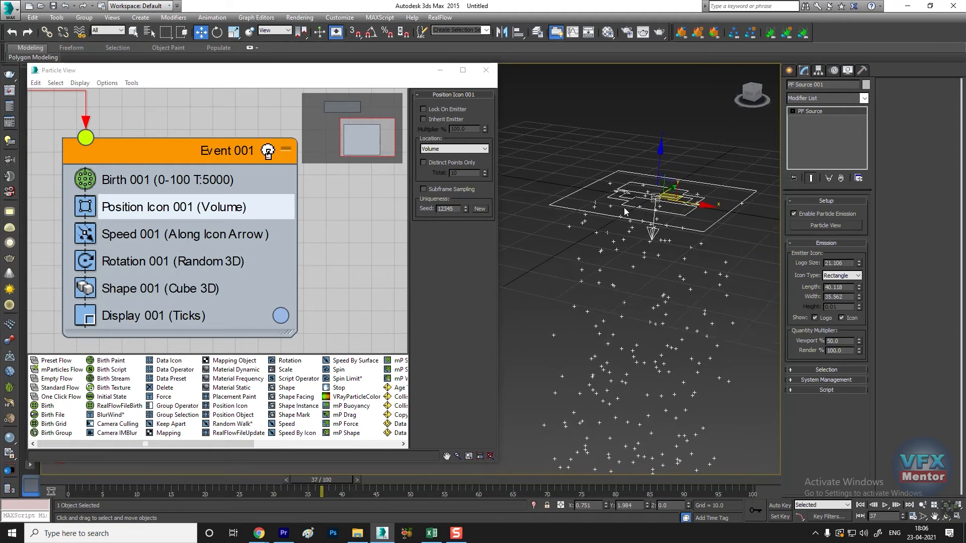
- Enable Distinct Points Only with a Total of 50 for Position Icon 001, and turn the option back off
{"action": "left_click", "coordinate": [432, 163]}
{"action": "type", "text": "50"}
{"action": "key", "text": "Return"}
{"action": "middle_click_drag", "start_coordinate": [545, 255], "coordinate": [588, 247], "text": "alt"}
{"action": "left_click", "coordinate": [424, 162]}
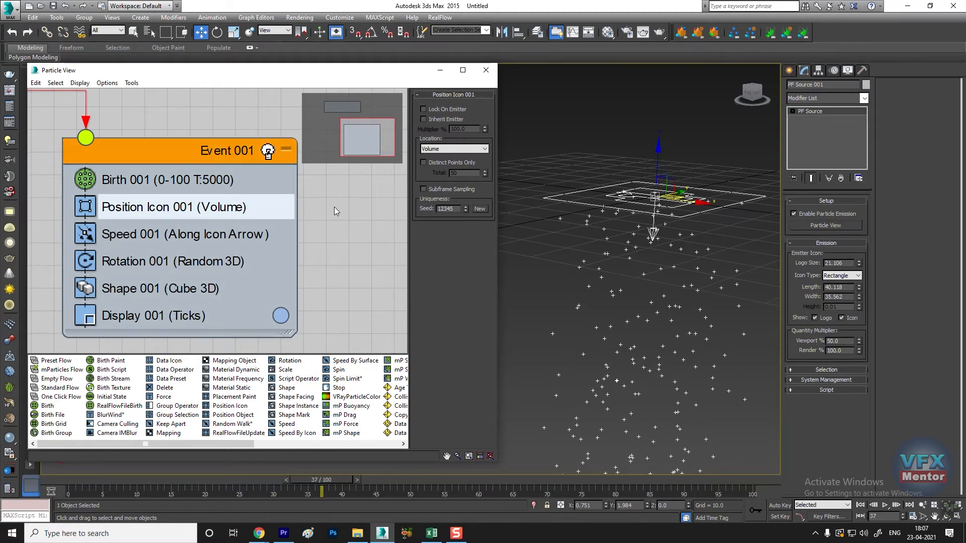
- Set the Speed 001 operator's Speed to 250 and its Variation to 1.46
{"action": "middle_click_drag", "start_coordinate": [678, 240], "coordinate": [652, 228], "text": "alt"}
{"action": "left_click", "coordinate": [122, 236]}
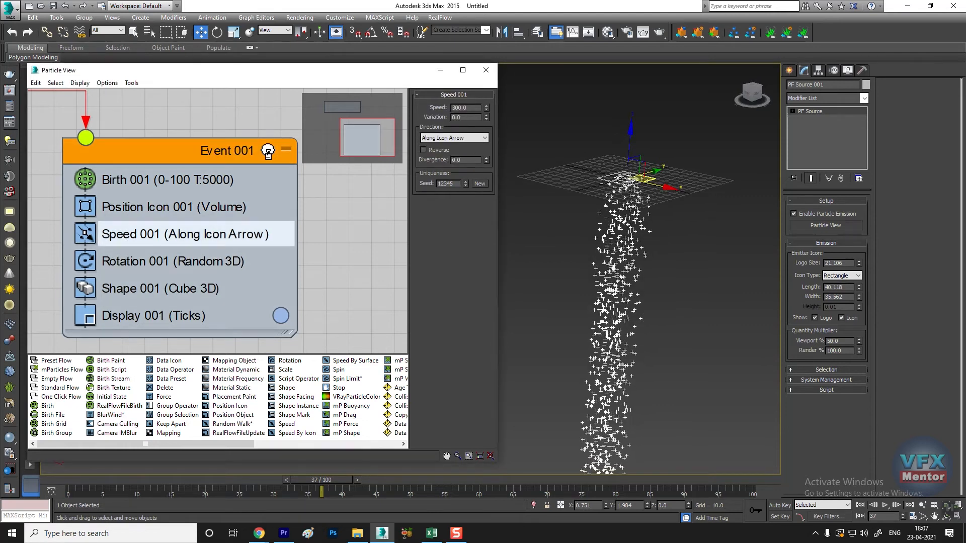
{"action": "scroll", "coordinate": [708, 225], "scroll_direction": "down", "scroll_amount": 3}
{"action": "scroll", "coordinate": [674, 232], "scroll_direction": "up", "scroll_amount": 3}
{"action": "middle_click_drag", "start_coordinate": [699, 228], "coordinate": [653, 230]}
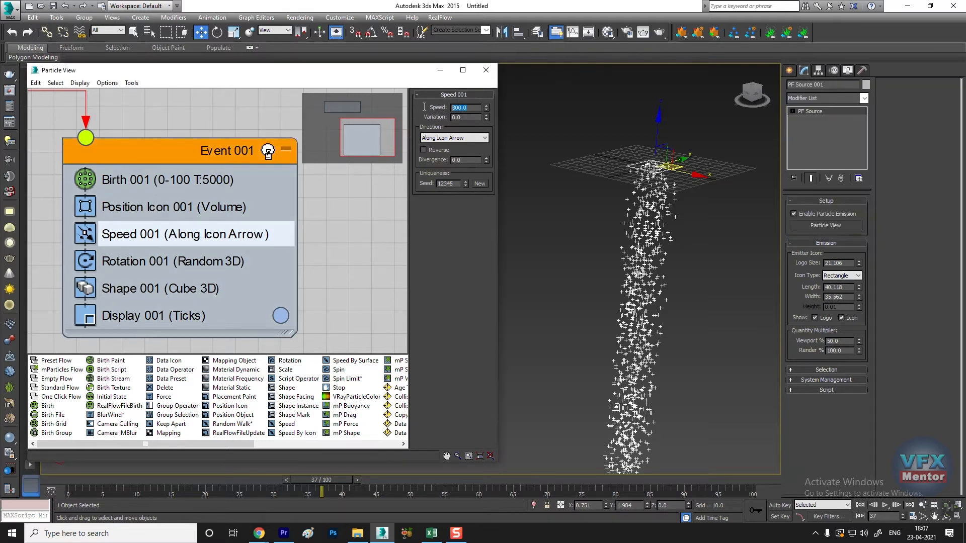
{"action": "double_click", "coordinate": [476, 107]}
{"action": "type", "text": "250"}
{"action": "key", "text": "Tab"}
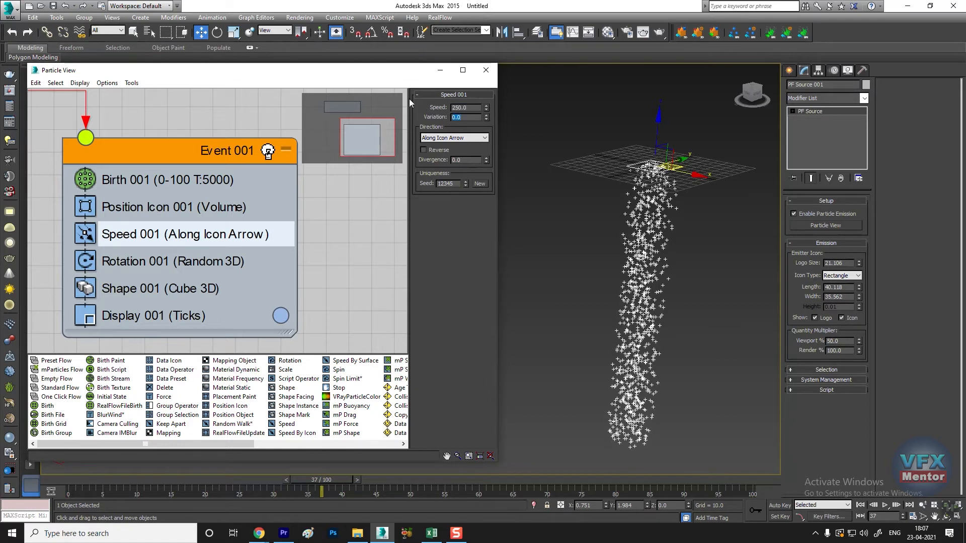
{"action": "left_click_drag", "start_coordinate": [486, 118], "coordinate": [505, 79]}
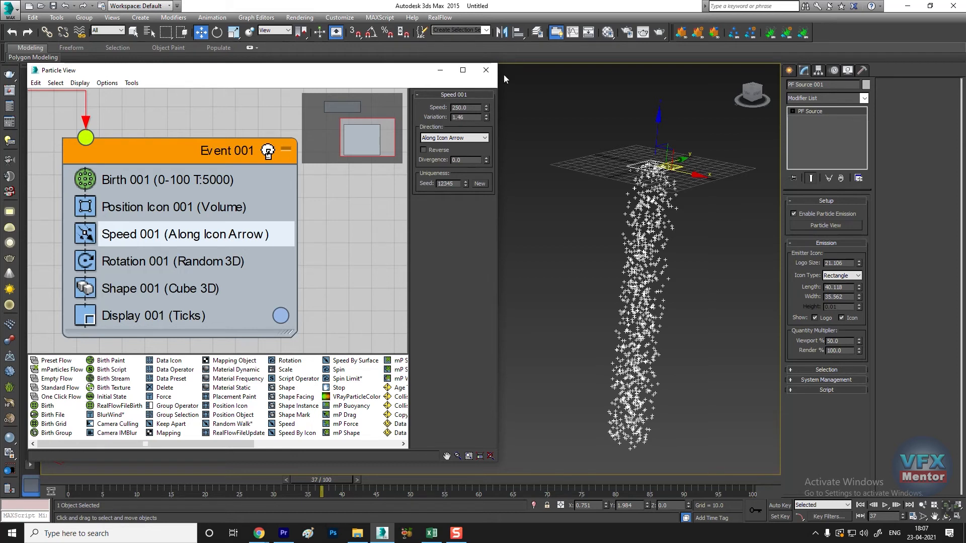
- Examine the emitter's icon arrow, try the Icon Center Out direction for Speed 001, and scrub to frame 93
{"action": "left_click", "coordinate": [454, 139]}
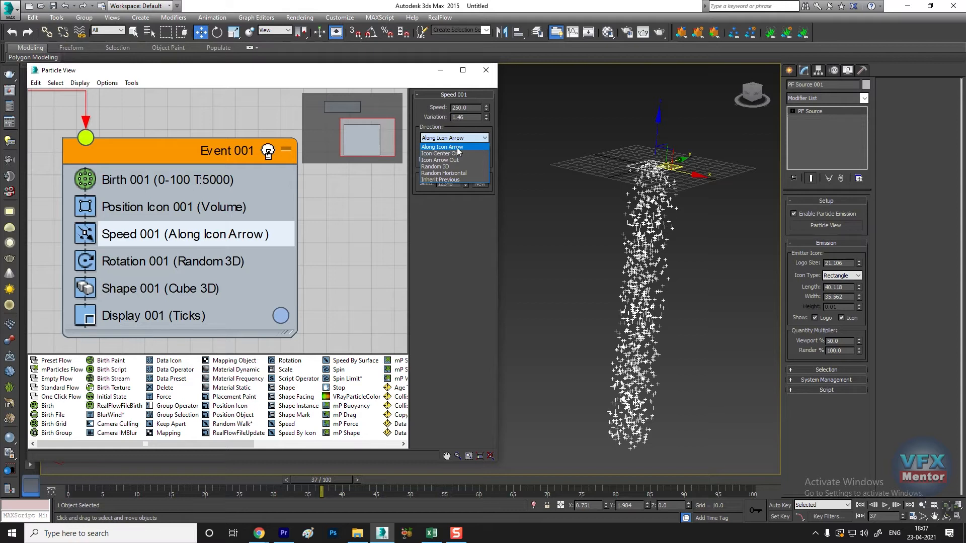
{"action": "left_click", "coordinate": [707, 208]}
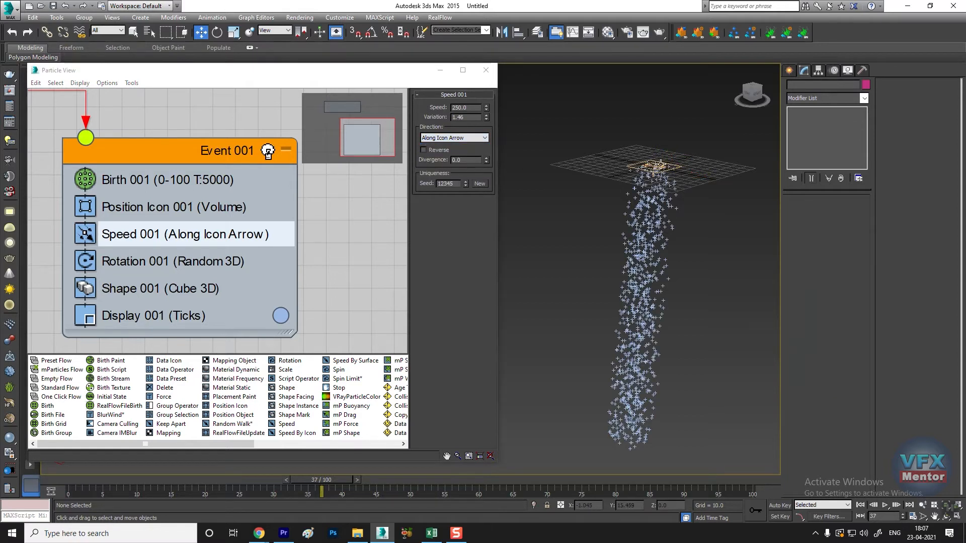
{"action": "scroll", "coordinate": [653, 177], "scroll_direction": "up", "scroll_amount": 4}
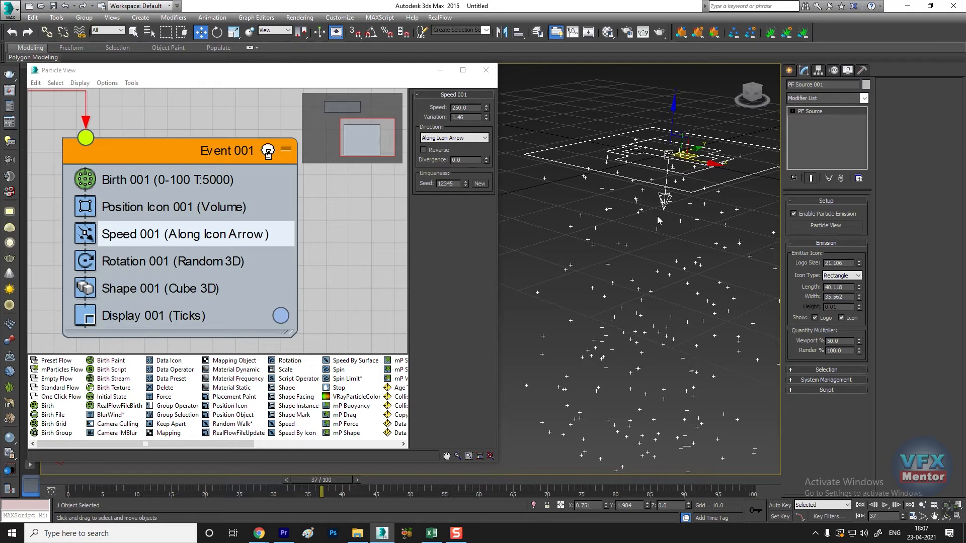
{"action": "scroll", "coordinate": [657, 220], "scroll_direction": "down", "scroll_amount": 3}
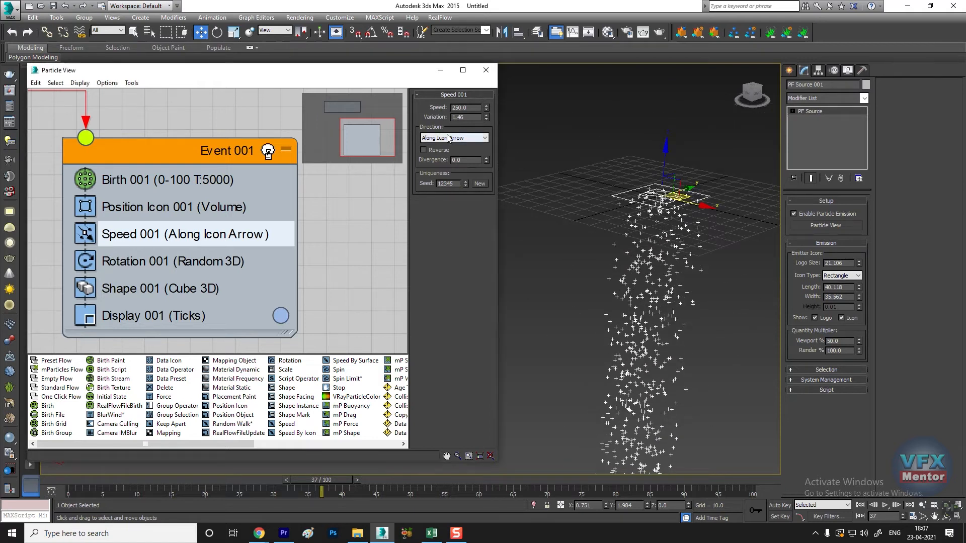
{"action": "left_click", "coordinate": [469, 138]}
{"action": "left_click", "coordinate": [454, 155]}
{"action": "scroll", "coordinate": [677, 189], "scroll_direction": "up", "scroll_amount": 2}
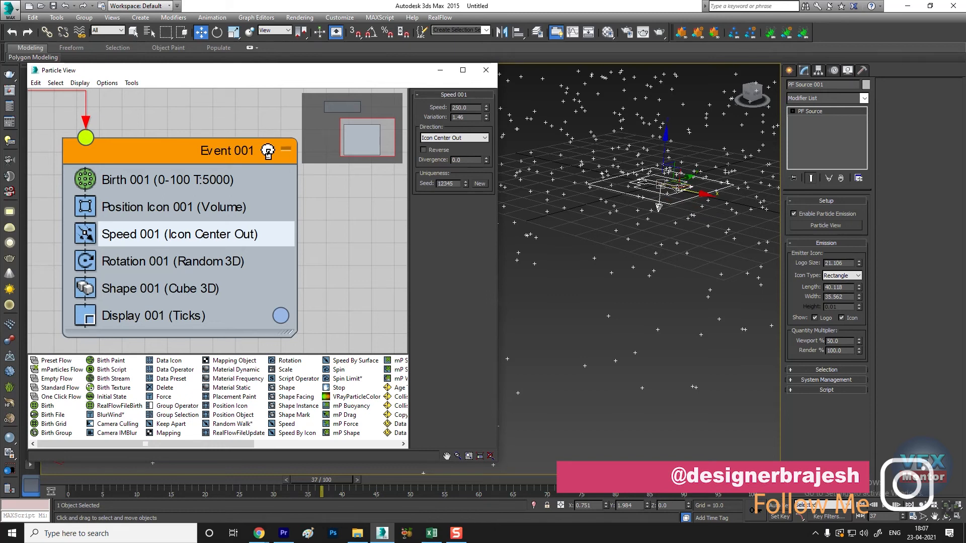
{"action": "left_click_drag", "start_coordinate": [322, 481], "coordinate": [701, 472]}
{"action": "key", "text": "w"}
- Try the Icon Arrow Out and Random 3D directions for Speed 001, scrubbing to frames 94 and 90 to compare them
{"action": "left_click", "coordinate": [441, 140]}
{"action": "left_click", "coordinate": [449, 161]}
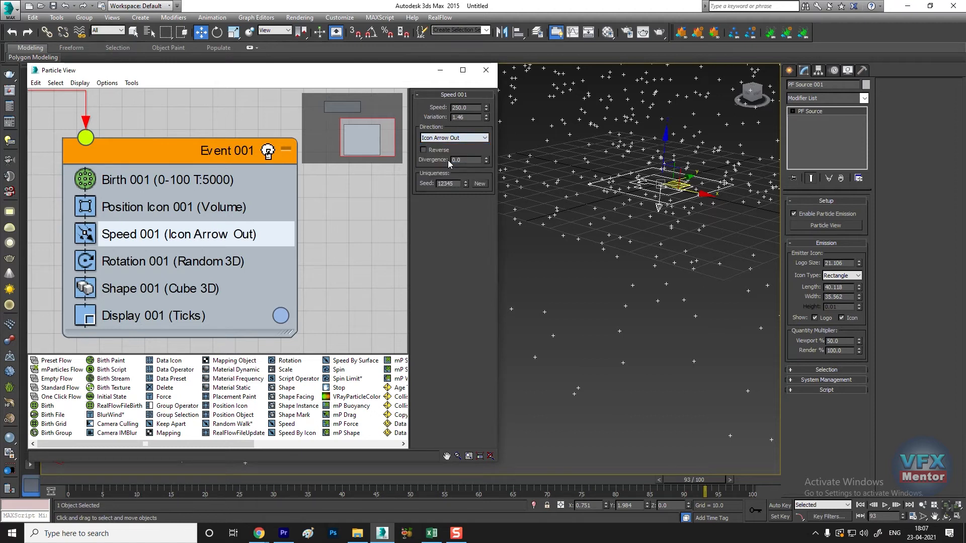
{"action": "mouse_move", "coordinate": [684, 481]}
{"action": "left_mouse_down"}
{"action": "mouse_move", "coordinate": [364, 481]}
{"action": "mouse_move", "coordinate": [690, 480]}
{"action": "left_mouse_up"}
{"action": "left_click", "coordinate": [455, 137]}
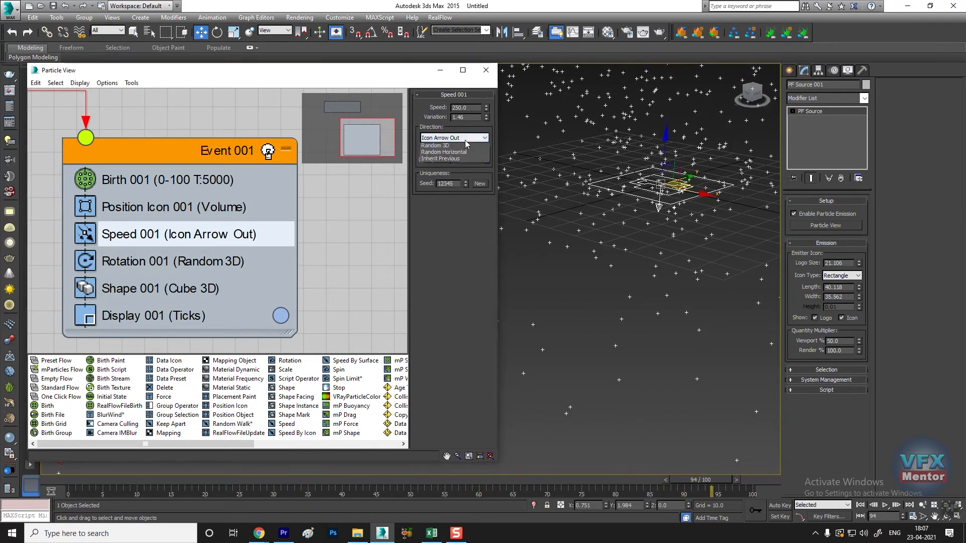
{"action": "left_click", "coordinate": [448, 163]}
{"action": "scroll", "coordinate": [637, 398], "scroll_direction": "down", "scroll_amount": 5}
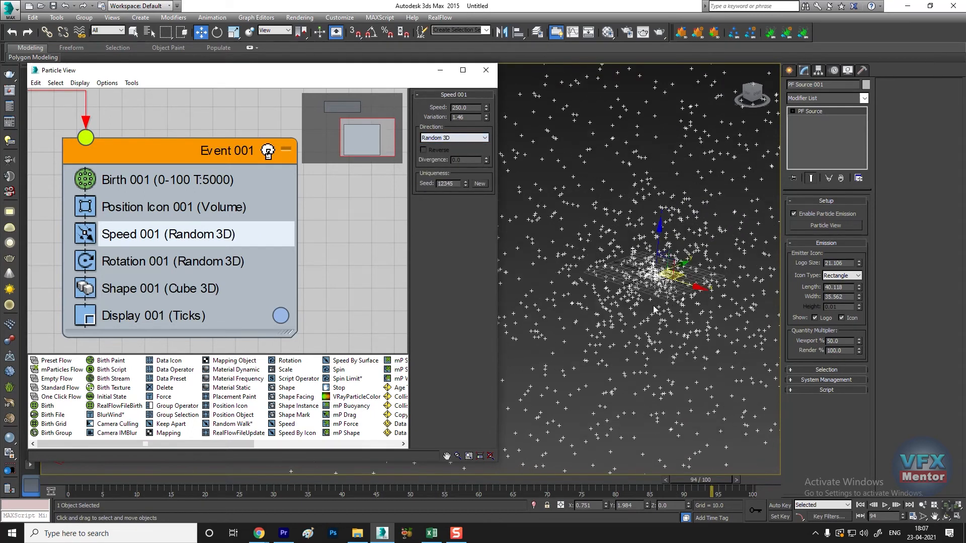
{"action": "left_click_drag", "start_coordinate": [716, 482], "coordinate": [654, 460]}
- Try the Random Horizontal and Inherit Previous directions for Speed 001, scrubbing to frames 87 and 100 to compare them
{"action": "left_click", "coordinate": [453, 140]}
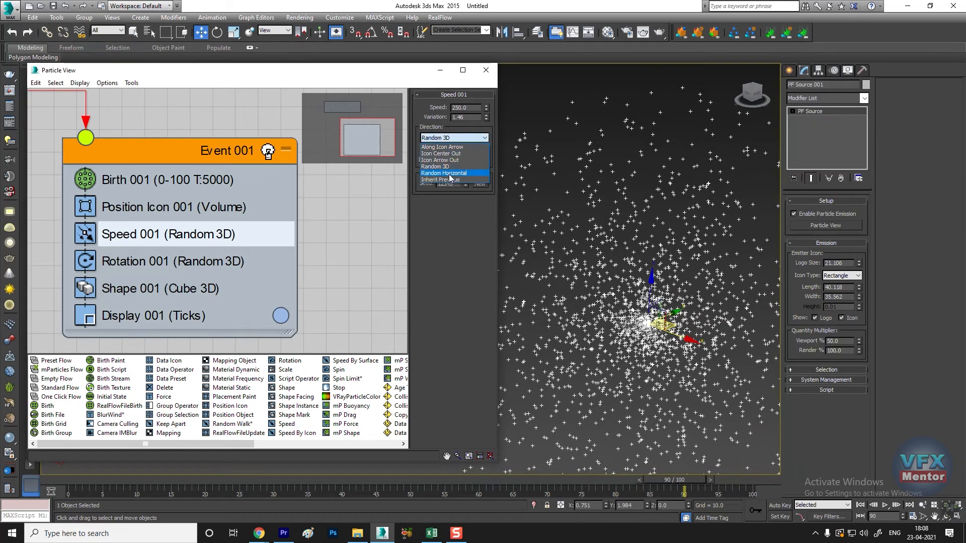
{"action": "left_click", "coordinate": [448, 174]}
{"action": "left_click_drag", "start_coordinate": [633, 481], "coordinate": [622, 276]}
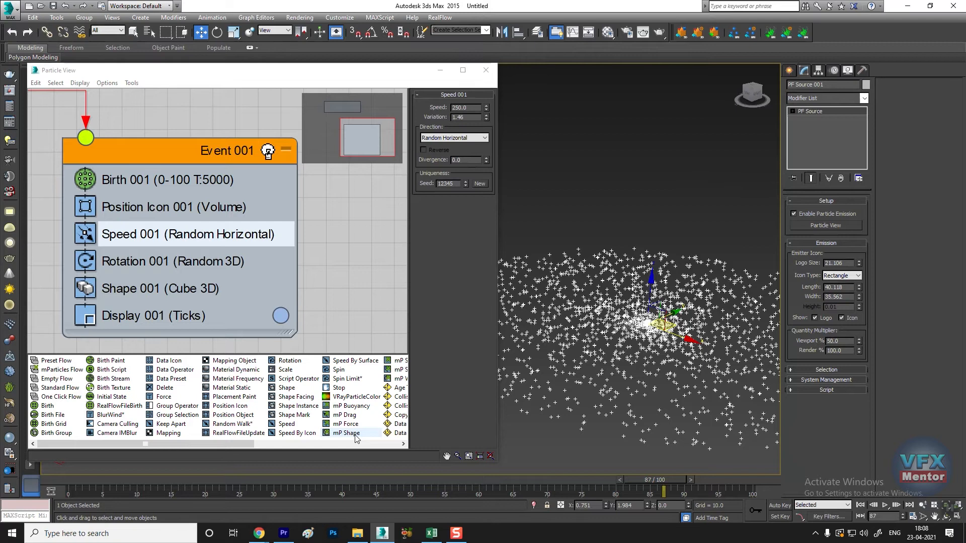
{"action": "left_click", "coordinate": [448, 141]}
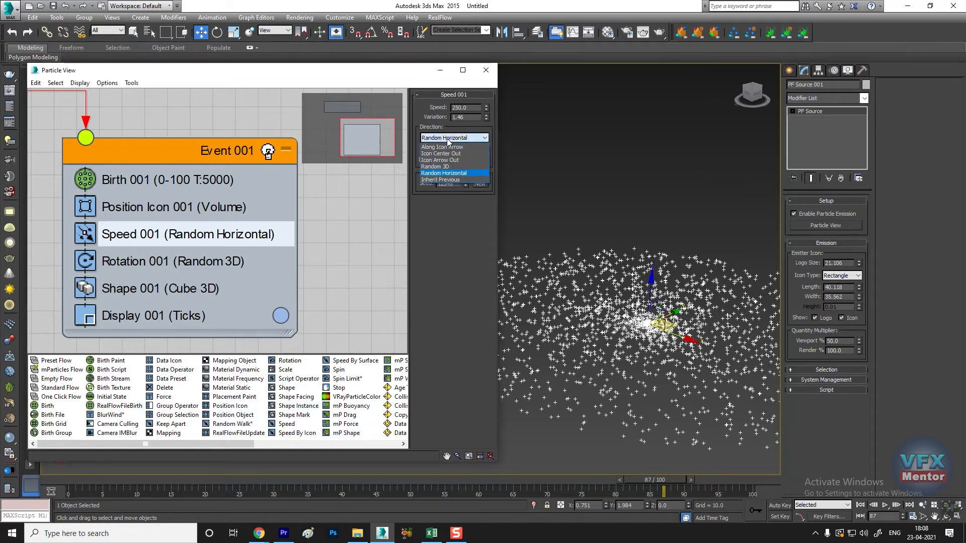
{"action": "left_click", "coordinate": [448, 180]}
{"action": "left_click_drag", "start_coordinate": [642, 480], "coordinate": [855, 478]}
{"action": "scroll", "coordinate": [635, 352], "scroll_direction": "up", "scroll_amount": 6}
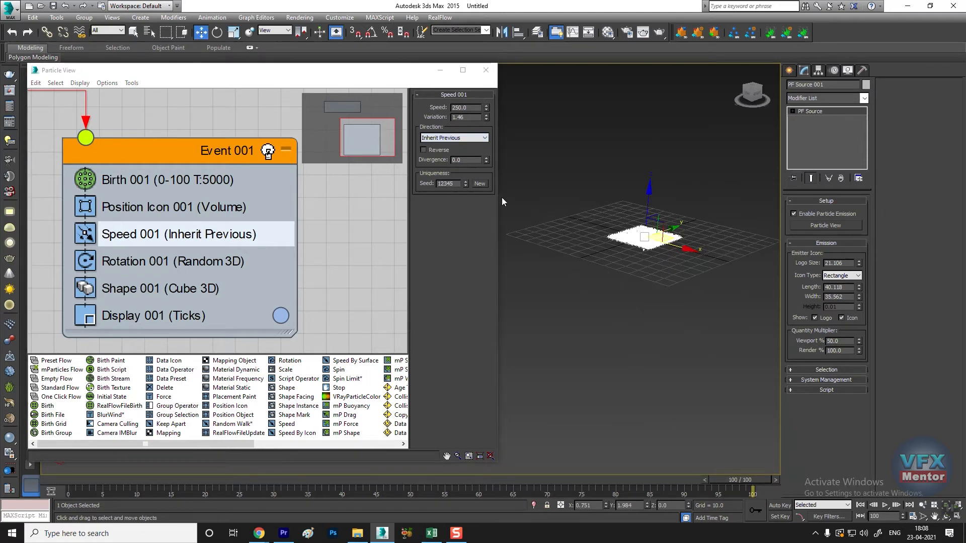
- Set the Speed 001 Direction back to Along Icon Arrow and check the particle stream
{"action": "left_click", "coordinate": [454, 137]}
{"action": "left_click", "coordinate": [443, 144]}
{"action": "scroll", "coordinate": [649, 250], "scroll_direction": "up", "scroll_amount": 3}
{"action": "scroll", "coordinate": [648, 250], "scroll_direction": "down", "scroll_amount": 6}
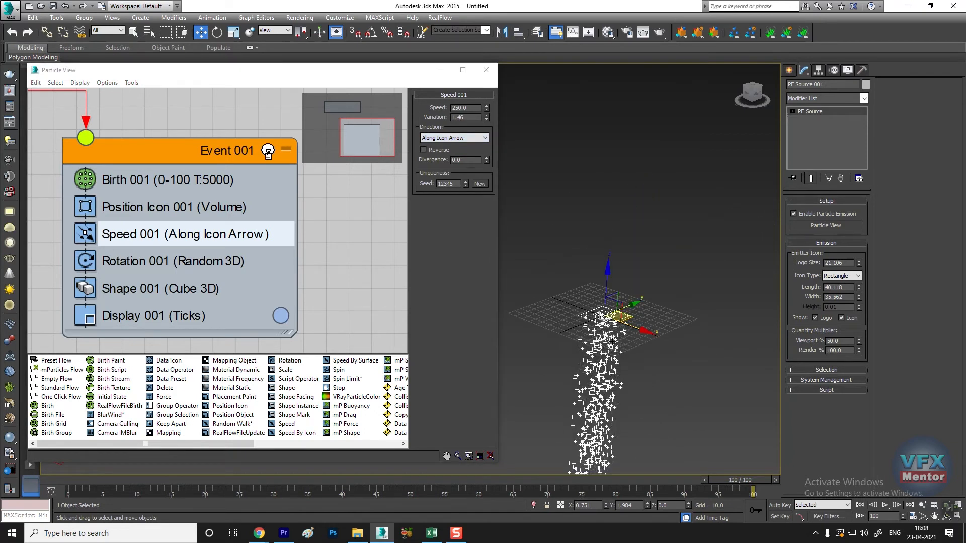
{"action": "scroll", "coordinate": [624, 330], "scroll_direction": "up", "scroll_amount": 4}
{"action": "scroll", "coordinate": [641, 347], "scroll_direction": "down", "scroll_amount": 4}
- Set the Speed 001 Speed to -250, inspect the reversed stream, and reselect the PF Source emitter
{"action": "left_click_drag", "start_coordinate": [475, 107], "coordinate": [414, 114]}
{"action": "type", "text": "-25"}
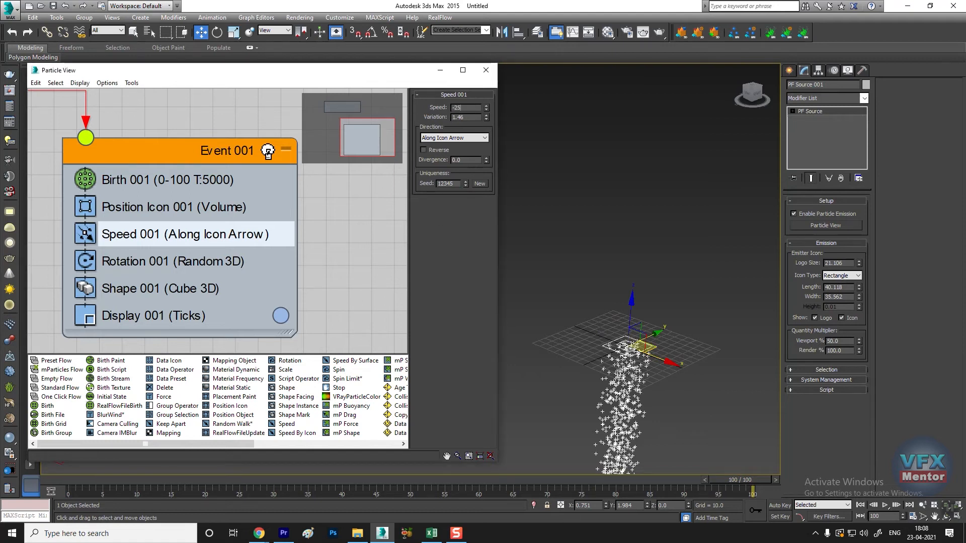
{"action": "key", "text": "Tab"}
{"action": "left_click", "coordinate": [609, 309]}
{"action": "left_click", "coordinate": [448, 107]}
{"action": "type", "text": "-2"}
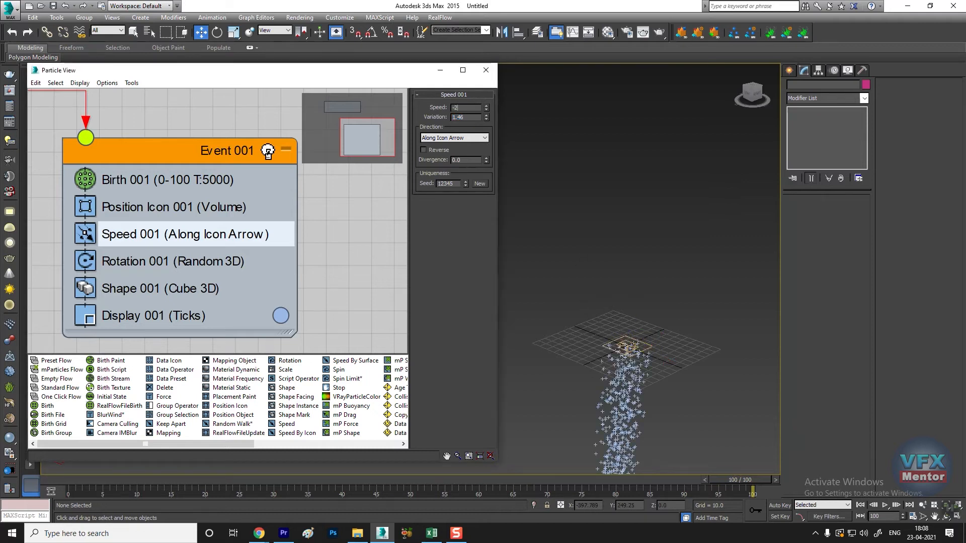
{"action": "key", "text": "Return"}
{"action": "scroll", "coordinate": [658, 281], "scroll_direction": "down", "scroll_amount": 5}
{"action": "scroll", "coordinate": [649, 286], "scroll_direction": "up", "scroll_amount": 5}
{"action": "scroll", "coordinate": [642, 317], "scroll_direction": "down", "scroll_amount": 8}
{"action": "scroll", "coordinate": [619, 370], "scroll_direction": "up", "scroll_amount": 8}
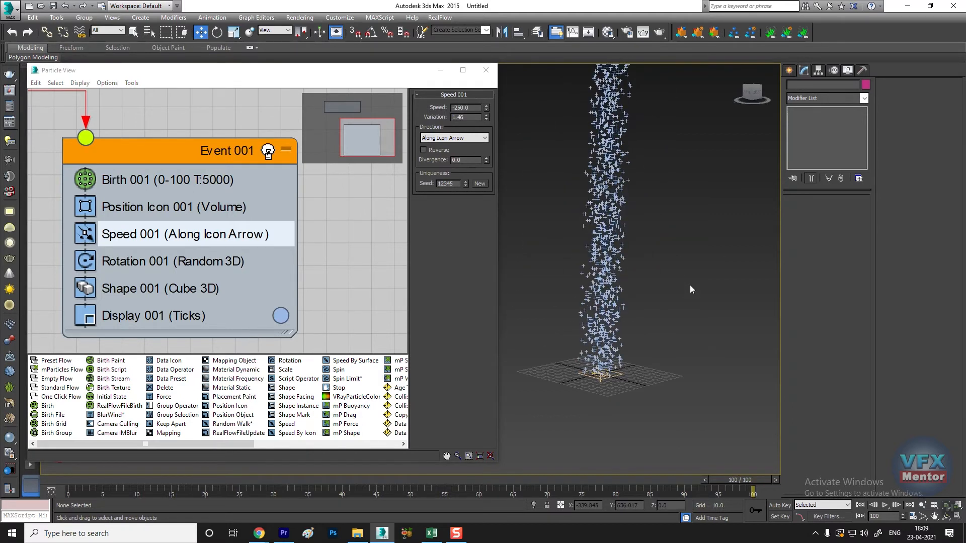
{"action": "left_click", "coordinate": [605, 372]}
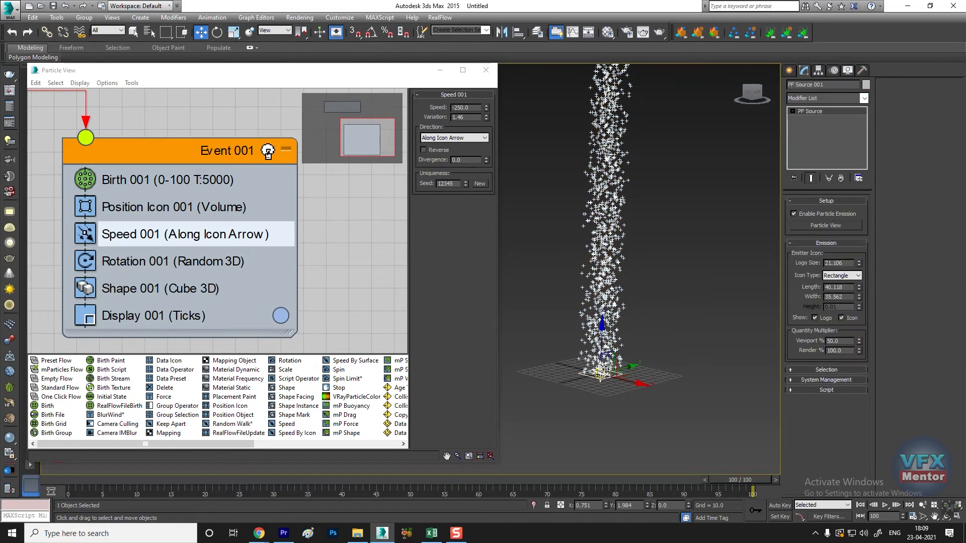
- Change the Display 001 particle color to white
{"action": "left_click", "coordinate": [280, 316]}
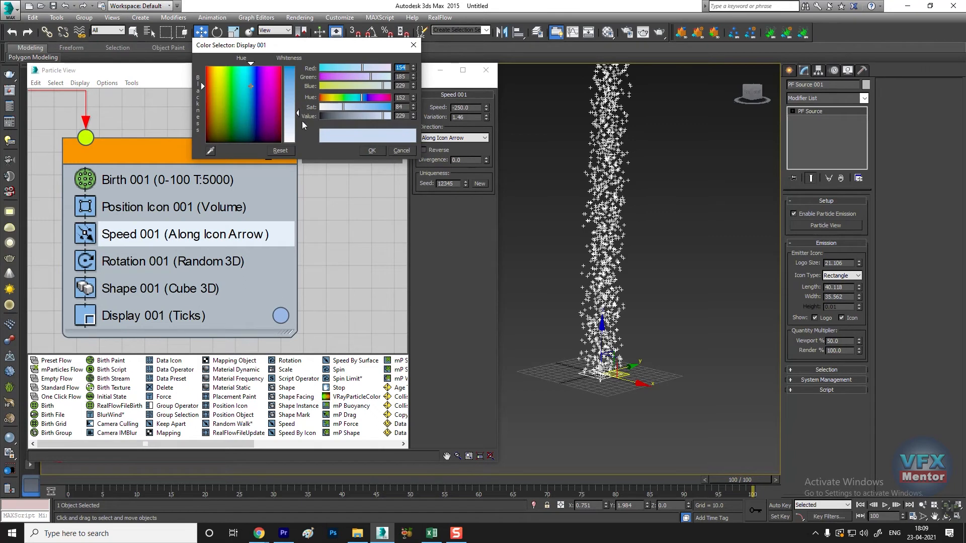
{"action": "left_click_drag", "start_coordinate": [298, 113], "coordinate": [297, 144]}
{"action": "left_click", "coordinate": [372, 150]}
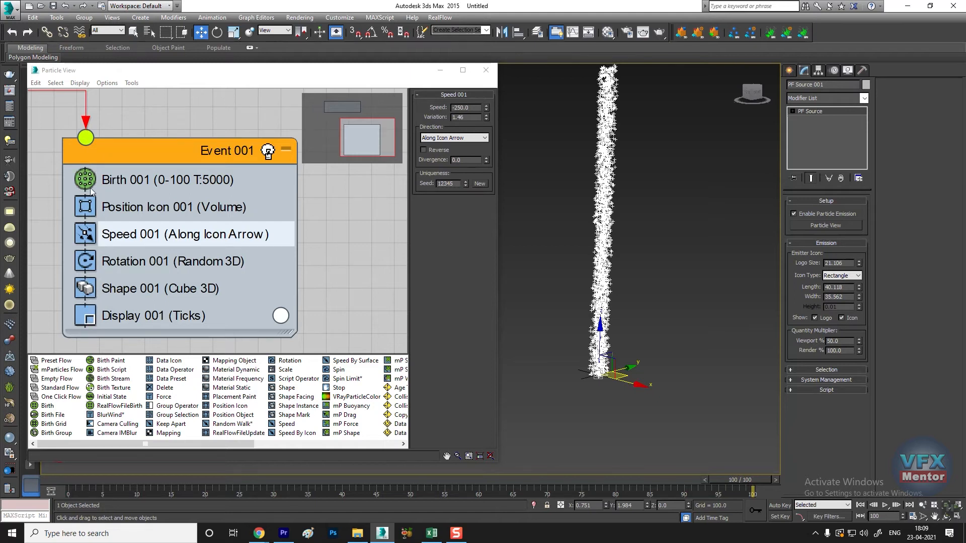
- Toggle the Display 001, Speed 001 and Position Icon 001 operators off and back on, one after another
{"action": "left_click", "coordinate": [85, 316]}
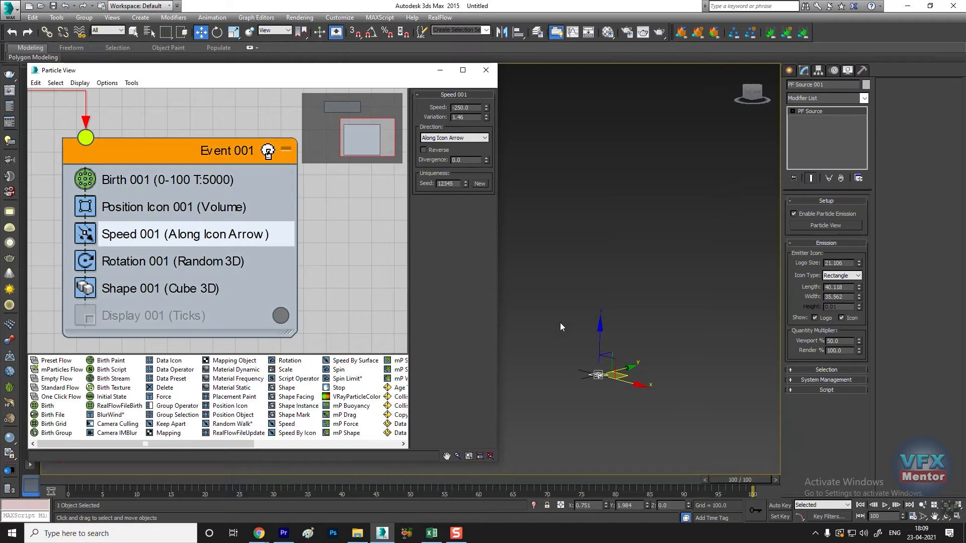
{"action": "left_click", "coordinate": [85, 315]}
{"action": "left_click", "coordinate": [88, 236]}
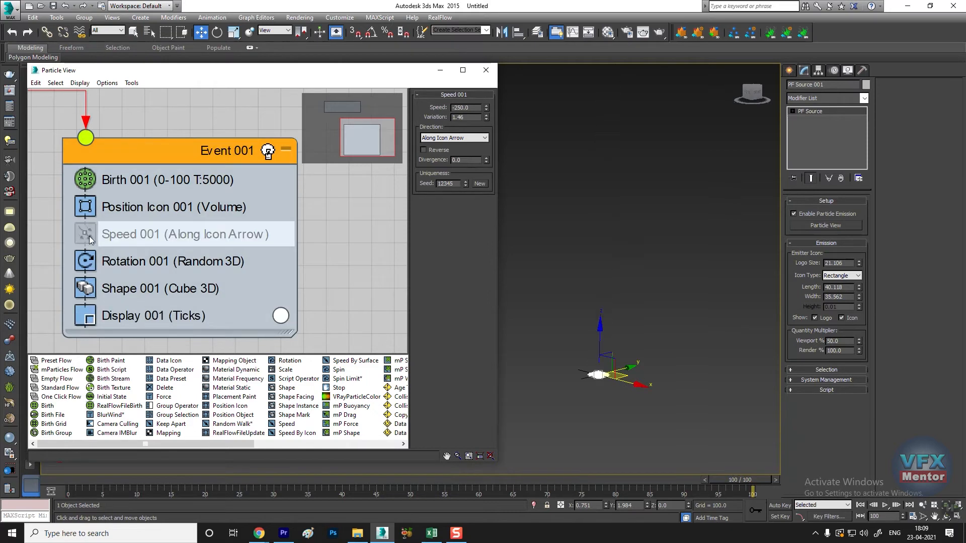
{"action": "left_click", "coordinate": [85, 235]}
{"action": "left_click", "coordinate": [87, 207]}
{"action": "left_click", "coordinate": [87, 207]}
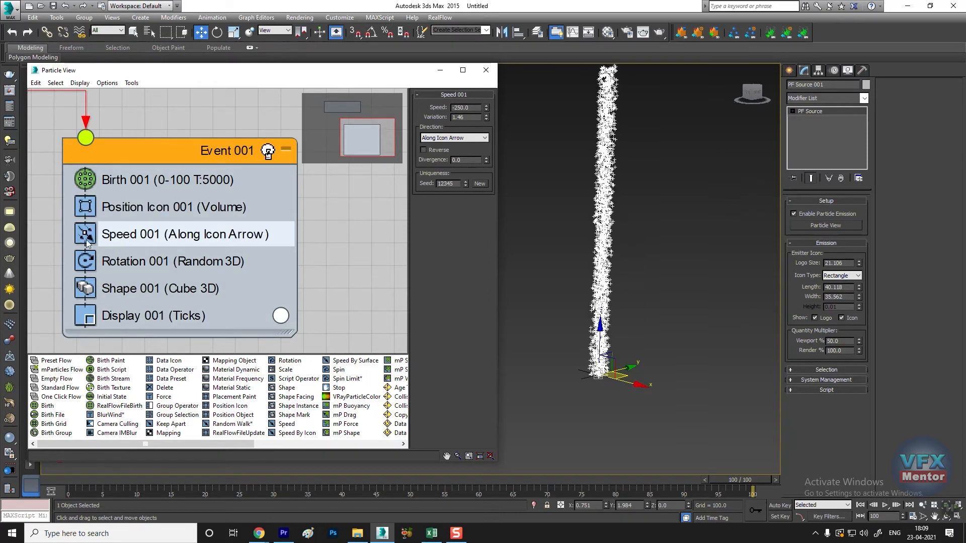
- Toggle the Rotation 001 and Shape 001 operators off and back on, one after the other
{"action": "left_click", "coordinate": [86, 268]}
{"action": "left_click", "coordinate": [86, 268]}
{"action": "left_click", "coordinate": [85, 285]}
{"action": "left_click", "coordinate": [85, 285]}
- Examine the particle stream from the emitter upwards, both close up and from farther away
{"action": "scroll", "coordinate": [509, 249], "scroll_direction": "up", "scroll_amount": 2}
{"action": "scroll", "coordinate": [604, 313], "scroll_direction": "down", "scroll_amount": 3}
{"action": "middle_click_drag", "start_coordinate": [604, 313], "coordinate": [603, 267]}
{"action": "scroll", "coordinate": [603, 281], "scroll_direction": "up", "scroll_amount": 5}
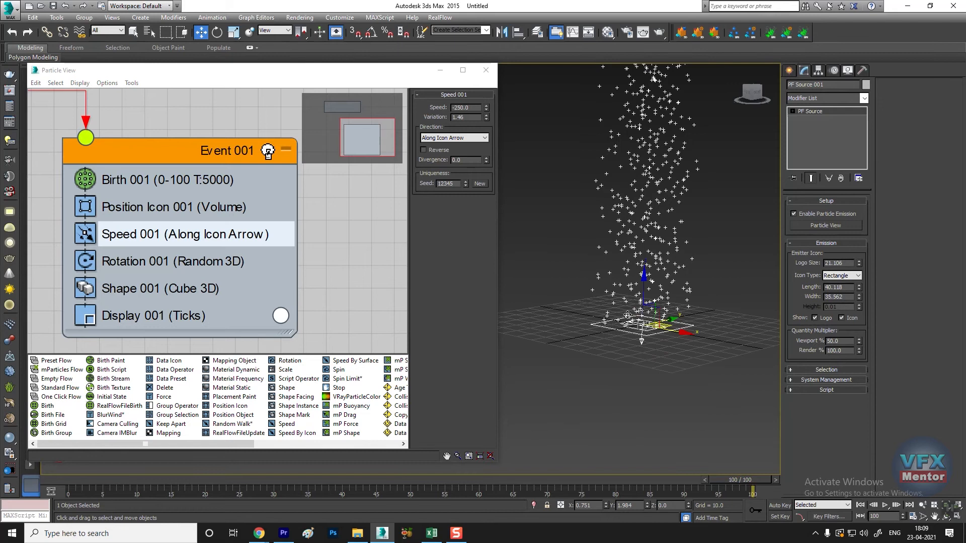
{"action": "middle_click_drag", "start_coordinate": [628, 317], "coordinate": [599, 366]}
{"action": "scroll", "coordinate": [611, 226], "scroll_direction": "down", "scroll_amount": 4}
{"action": "middle_click_drag", "start_coordinate": [611, 234], "coordinate": [611, 351]}
{"action": "scroll", "coordinate": [634, 265], "scroll_direction": "down", "scroll_amount": 4}
{"action": "middle_click_drag", "start_coordinate": [634, 269], "coordinate": [635, 330]}
{"action": "scroll", "coordinate": [634, 347], "scroll_direction": "up", "scroll_amount": 2}
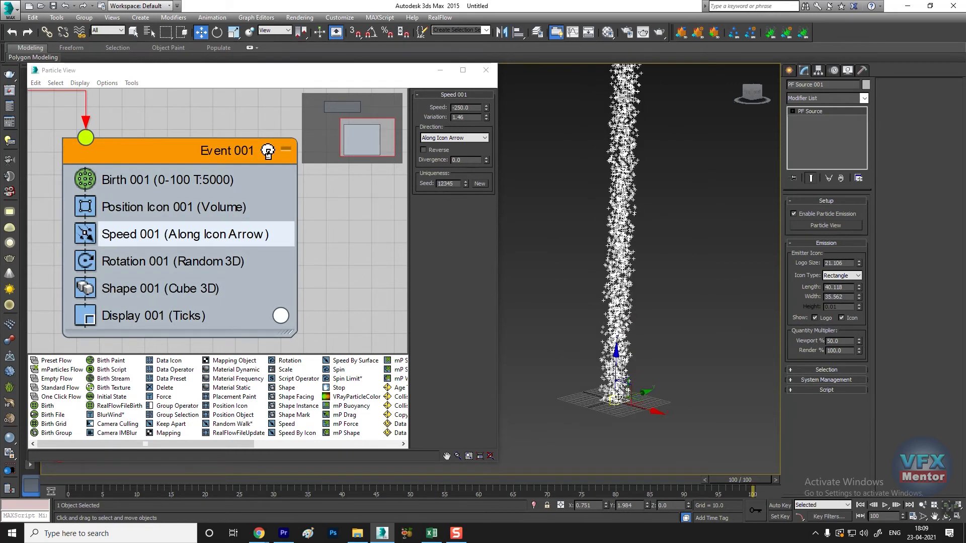
{"action": "scroll", "coordinate": [618, 391], "scroll_direction": "up", "scroll_amount": 3}
- Set the Birth 001 Amount to 2000 particles
{"action": "left_click", "coordinate": [196, 180]}
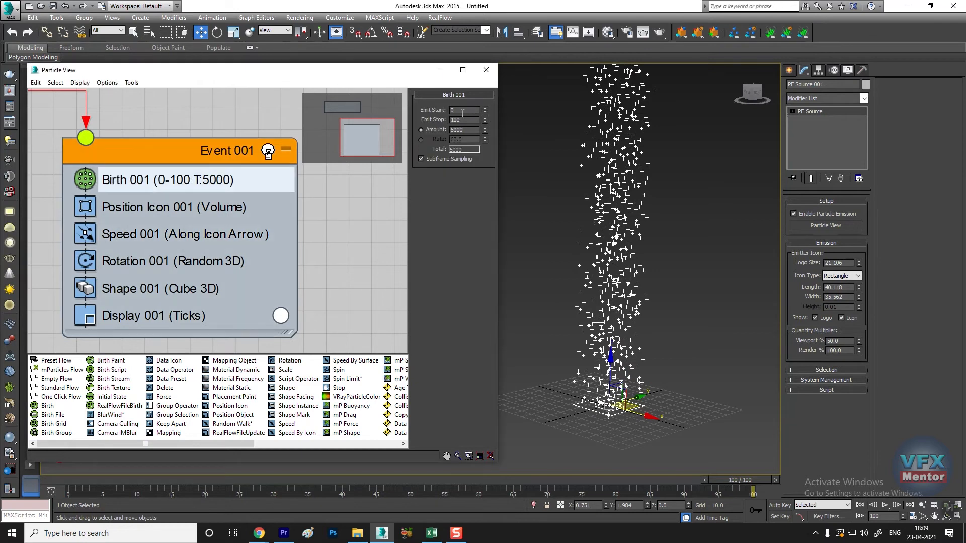
{"action": "type", "text": "2000"}
{"action": "key", "text": "Return"}
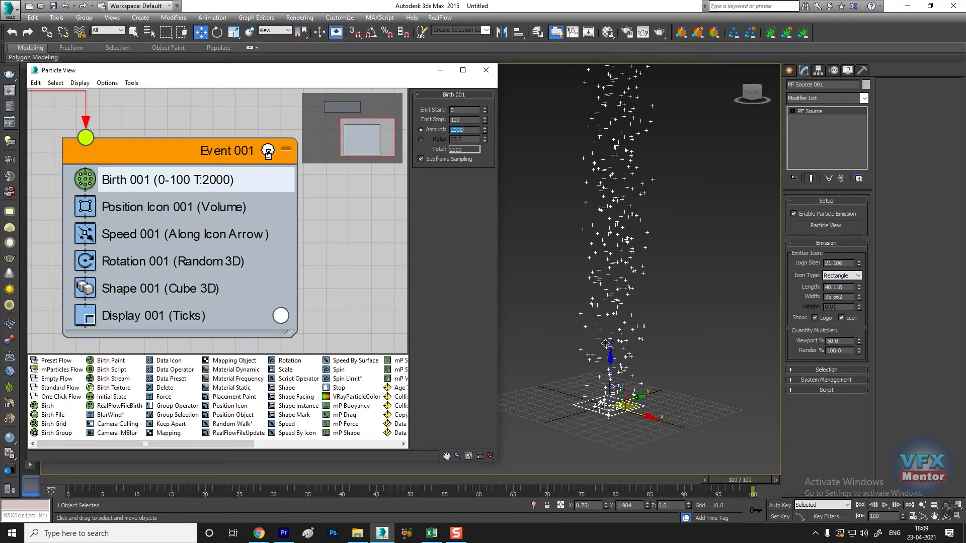
- Raise the Speed 001 Divergence to 76.5 and check how the particles spread from the emitter
{"action": "left_click", "coordinate": [169, 241]}
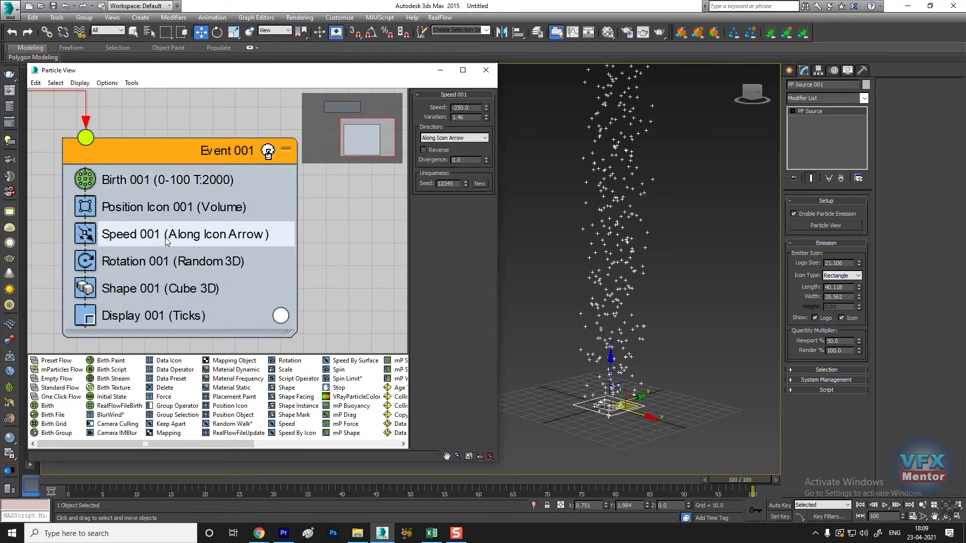
{"action": "scroll", "coordinate": [635, 270], "scroll_direction": "down", "scroll_amount": 2}
{"action": "middle_click_drag", "start_coordinate": [634, 271], "coordinate": [621, 268]}
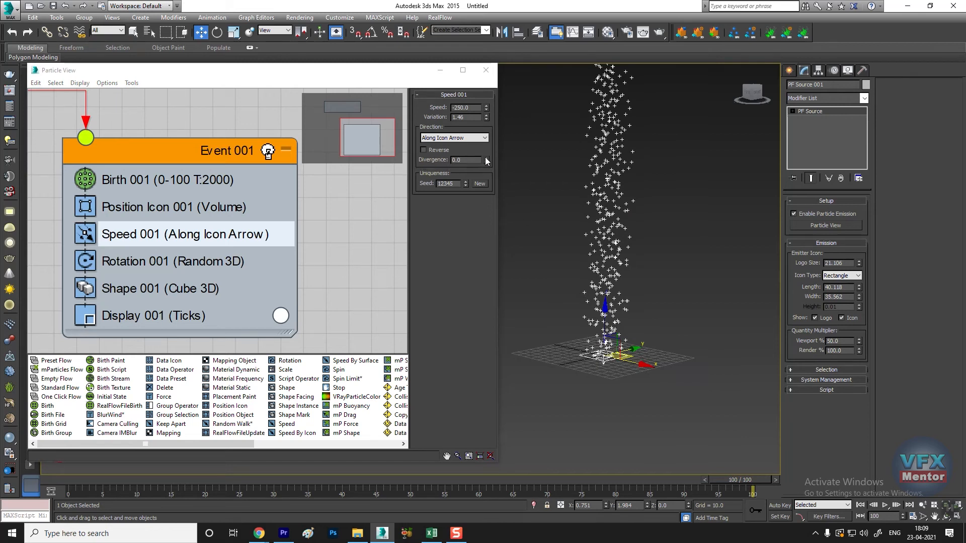
{"action": "left_click_drag", "start_coordinate": [486, 159], "coordinate": [495, 79]}
{"action": "scroll", "coordinate": [754, 300], "scroll_direction": "down", "scroll_amount": 3}
{"action": "middle_click_drag", "start_coordinate": [614, 333], "coordinate": [593, 333], "text": "alt"}
{"action": "scroll", "coordinate": [606, 369], "scroll_direction": "down", "scroll_amount": 5}
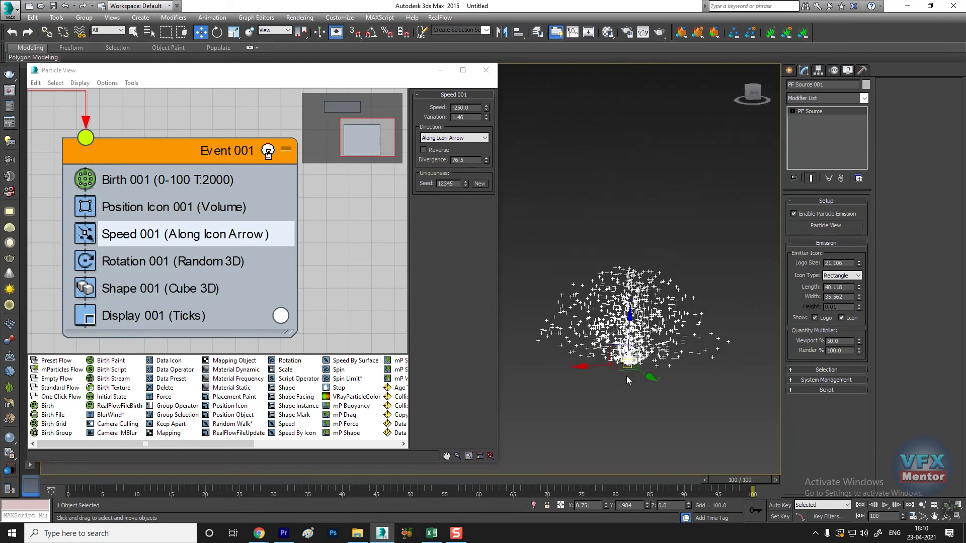
- Play the animation from frame 0 to watch the particles spread, and stop it at frame 56
{"action": "left_click_drag", "start_coordinate": [751, 487], "coordinate": [70, 486]}
{"action": "left_click", "coordinate": [885, 505]}
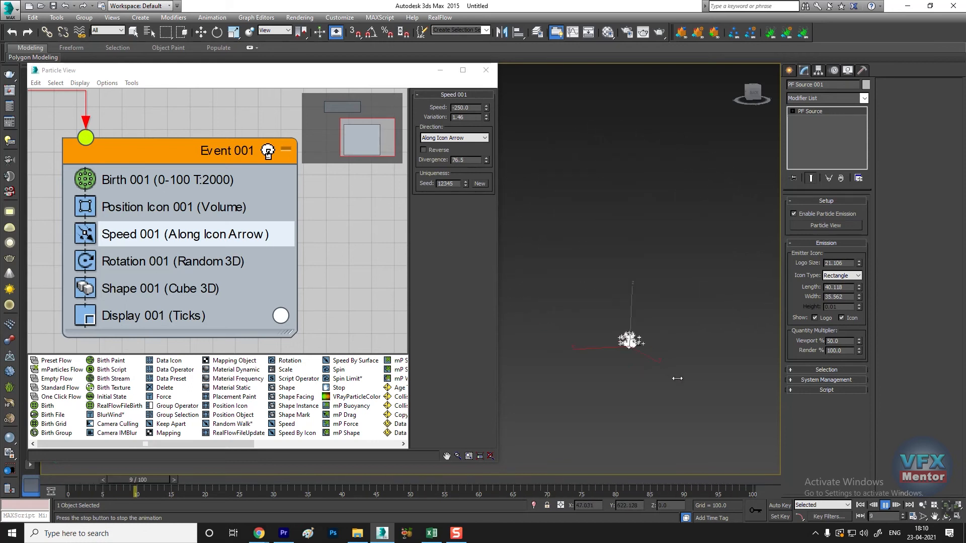
{"action": "scroll", "coordinate": [656, 369], "scroll_direction": "up", "scroll_amount": 4}
{"action": "middle_click_drag", "start_coordinate": [571, 315], "coordinate": [656, 368]}
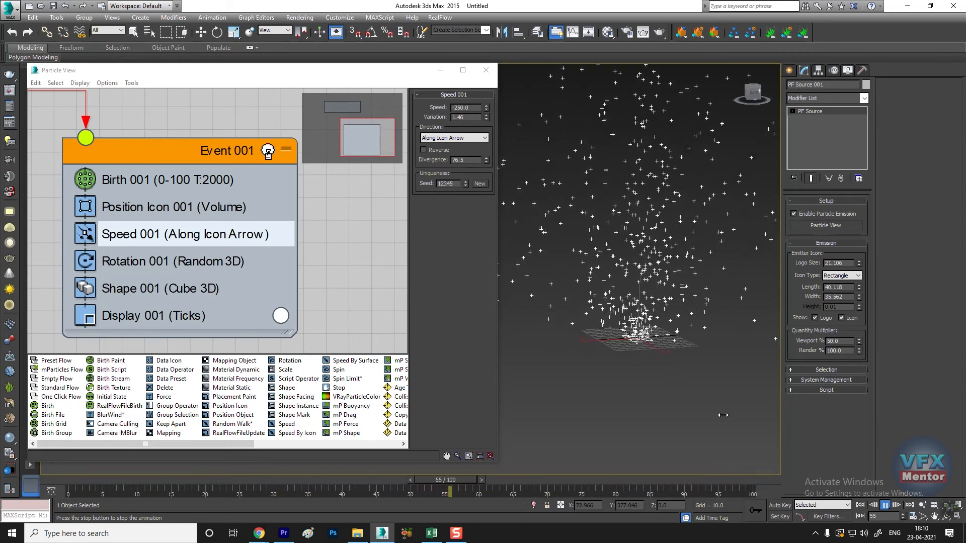
{"action": "left_click", "coordinate": [885, 505]}
{"action": "left_click_drag", "start_coordinate": [642, 484], "coordinate": [450, 470]}
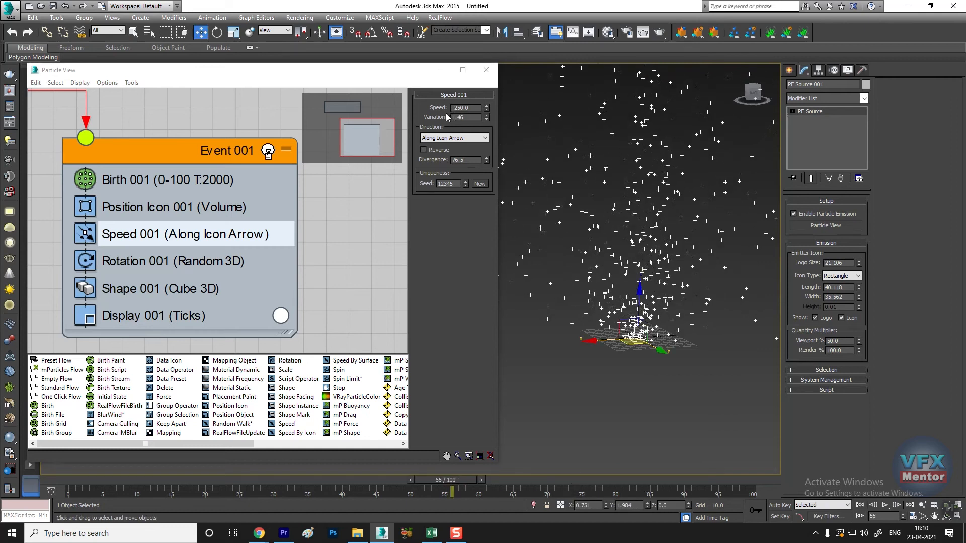
- Set the Speed 001 Speed to 250 and turn on Reverse for its direction
{"action": "left_click_drag", "start_coordinate": [471, 109], "coordinate": [433, 111]}
{"action": "type", "text": "250"}
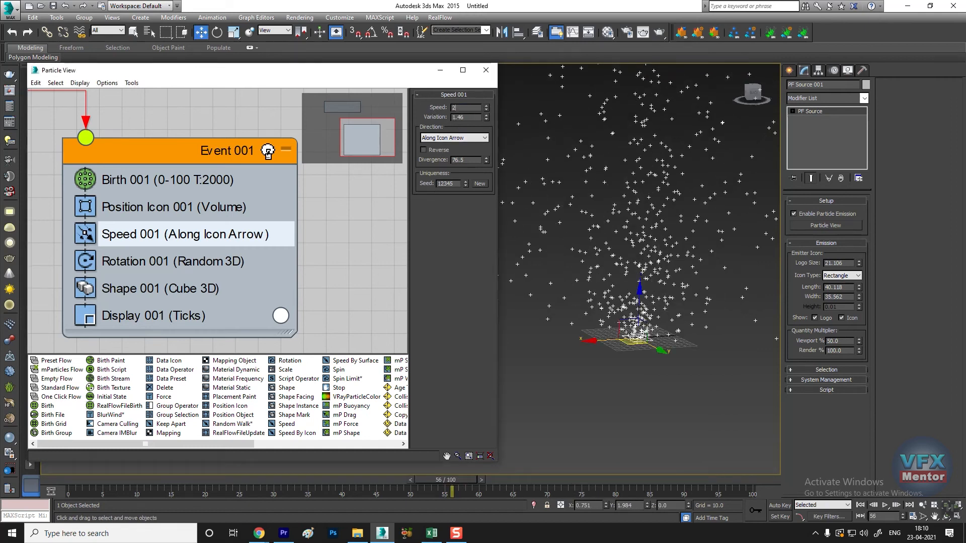
{"action": "key", "text": "Return"}
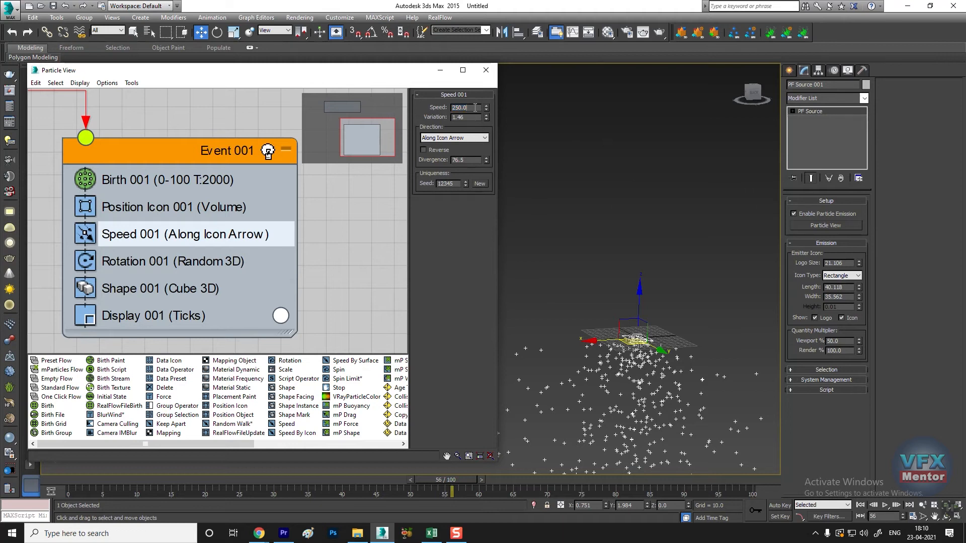
{"action": "left_click", "coordinate": [424, 150]}
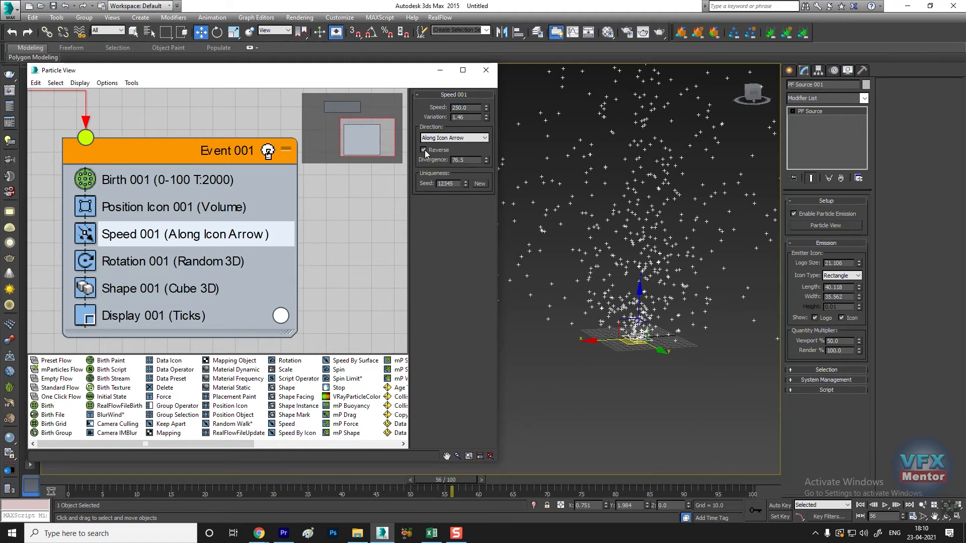
{"action": "scroll", "coordinate": [735, 272], "scroll_direction": "down", "scroll_amount": 5}
{"action": "middle_click_drag", "start_coordinate": [735, 272], "coordinate": [676, 315]}
{"action": "scroll", "coordinate": [636, 317], "scroll_direction": "up", "scroll_amount": 4}
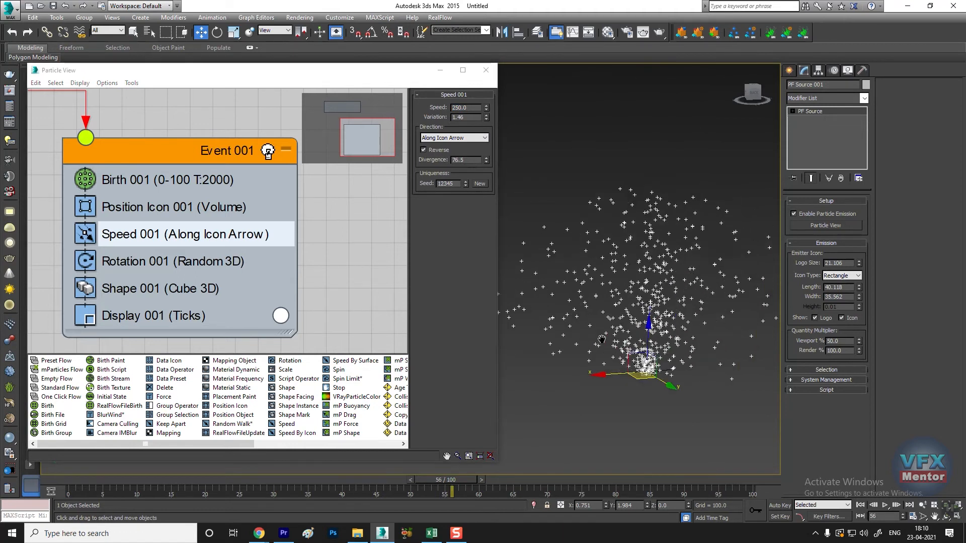
- Lower the Speed 001 Divergence to 43.5 and check the narrower spread from another angle
{"action": "left_click_drag", "start_coordinate": [486, 160], "coordinate": [485, 192]}
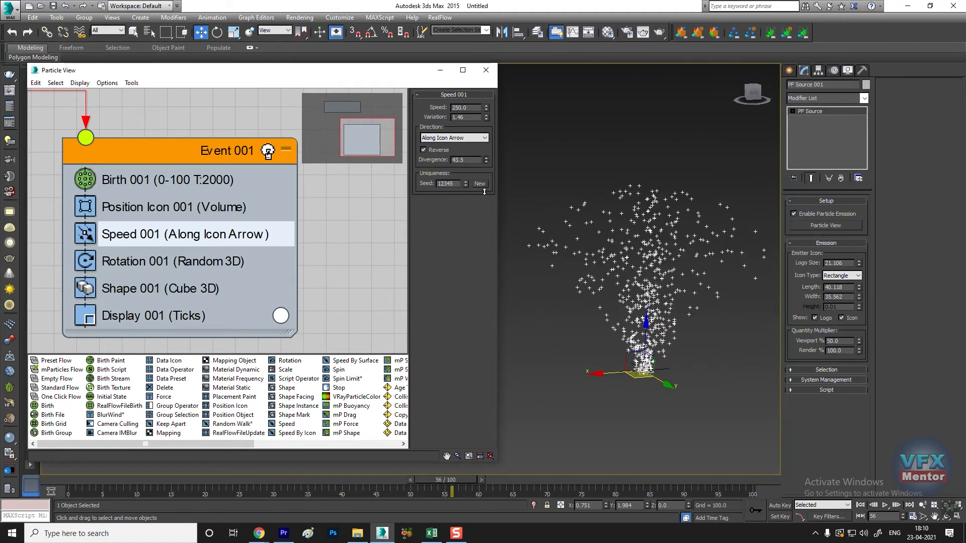
{"action": "scroll", "coordinate": [583, 245], "scroll_direction": "down", "scroll_amount": 4}
{"action": "scroll", "coordinate": [583, 245], "scroll_direction": "up", "scroll_amount": 3}
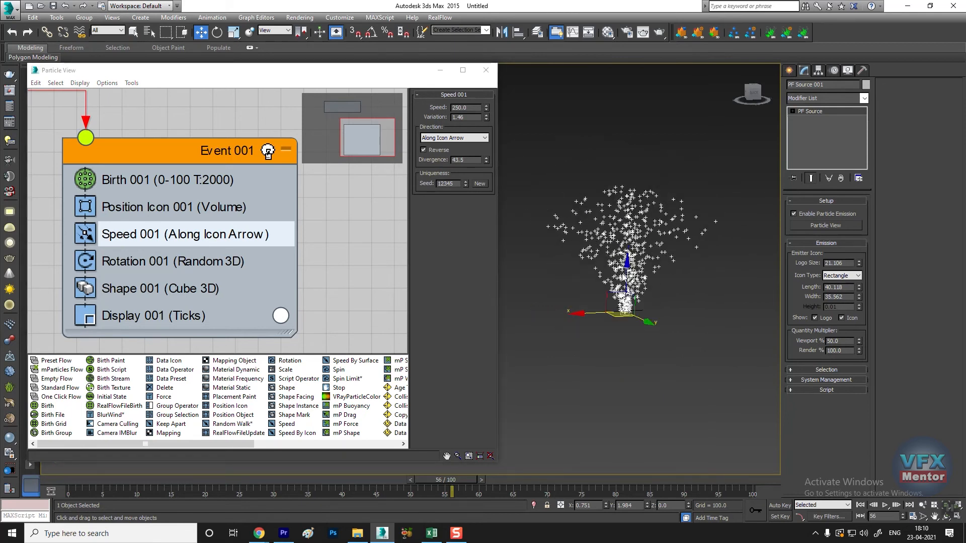
{"action": "middle_click_drag", "start_coordinate": [603, 316], "coordinate": [644, 308], "text": "alt"}
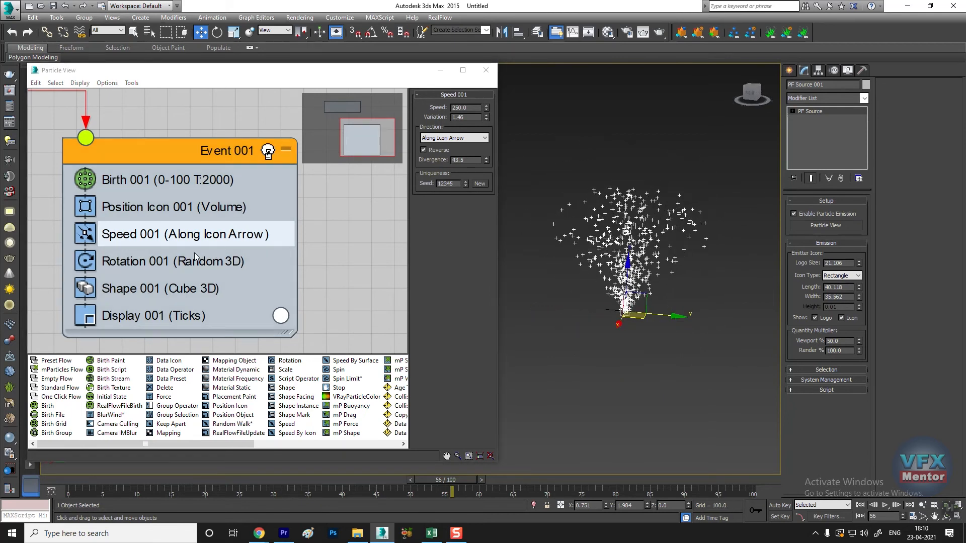
- Turn off the Rotation 001 operator and show the Shape 001 settings
{"action": "left_click", "coordinate": [160, 262]}
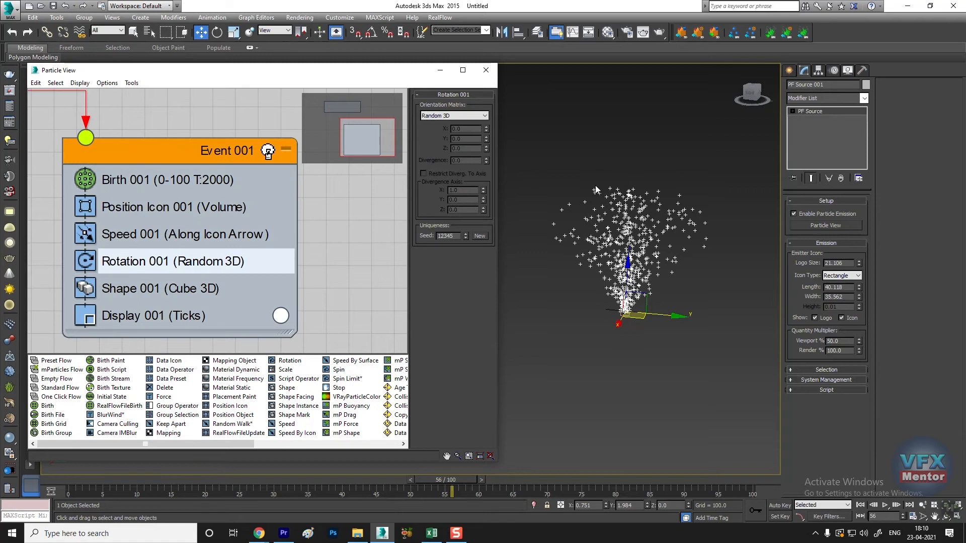
{"action": "left_click", "coordinate": [87, 260]}
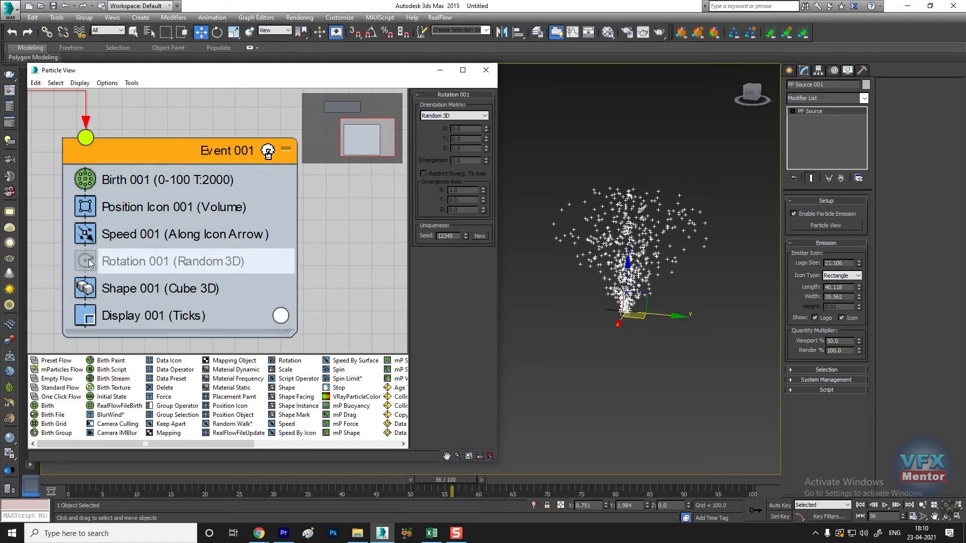
{"action": "left_click", "coordinate": [152, 290]}
{"action": "left_click_drag", "start_coordinate": [390, 71], "coordinate": [367, 68]}
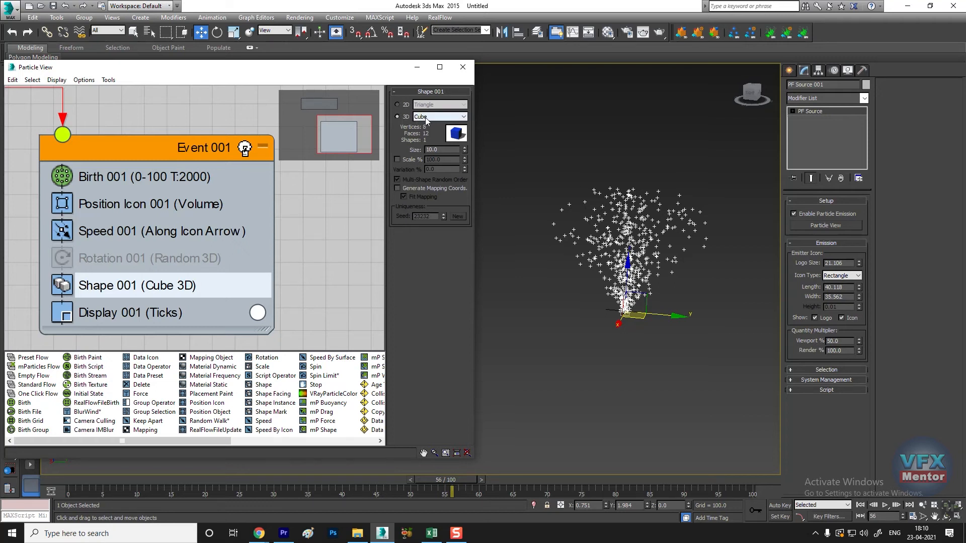
- Render frame 56 of the Perspective view with a closer framing of the emitter to check the cube particles
{"action": "left_click", "coordinate": [680, 32]}
{"action": "scroll", "coordinate": [694, 226], "scroll_direction": "up", "scroll_amount": 5}
{"action": "scroll", "coordinate": [696, 232], "scroll_direction": "down", "scroll_amount": 5}
{"action": "left_click", "coordinate": [807, 60]}
{"action": "scroll", "coordinate": [632, 267], "scroll_direction": "down", "scroll_amount": 5}
{"action": "middle_click_drag", "start_coordinate": [642, 354], "coordinate": [659, 369]}
{"action": "scroll", "coordinate": [631, 305], "scroll_direction": "up", "scroll_amount": 3}
{"action": "left_click", "coordinate": [659, 32]}
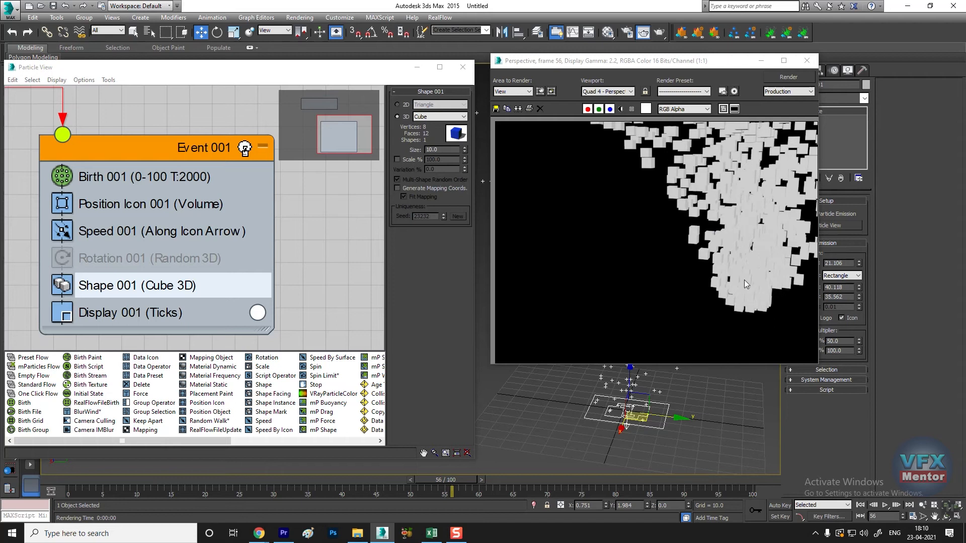
- Turn the Rotation 001 operator back on, rerender, and inspect the cubes' orientation
{"action": "left_click", "coordinate": [64, 260]}
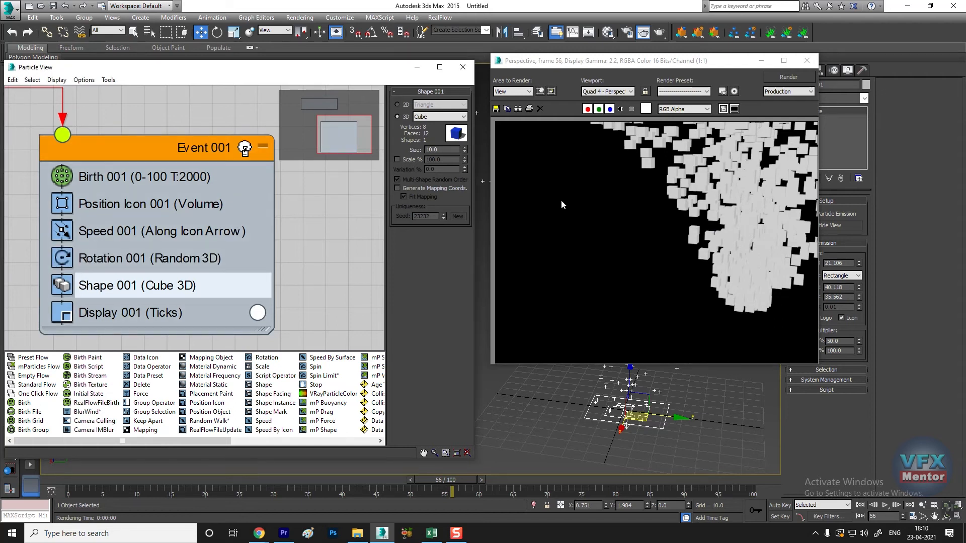
{"action": "left_click", "coordinate": [790, 78]}
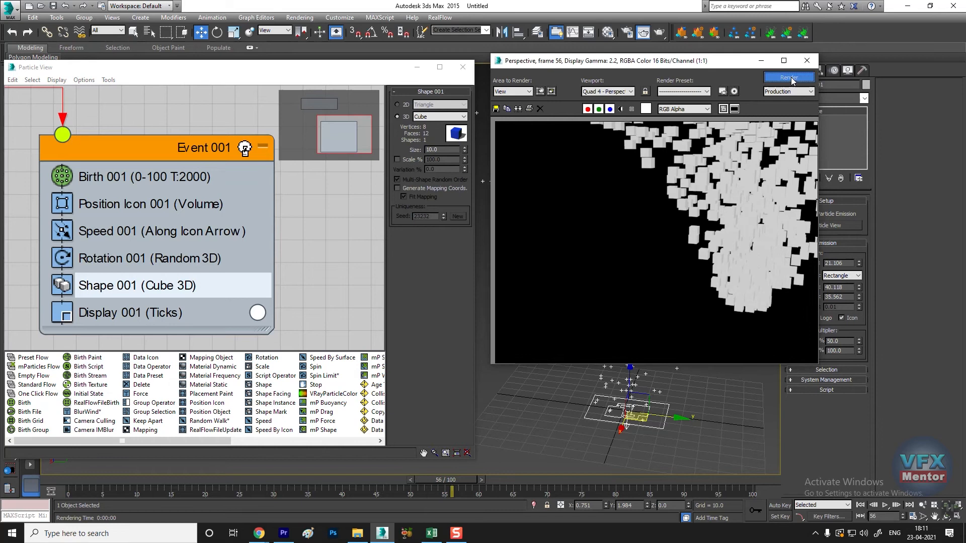
{"action": "scroll", "coordinate": [752, 258], "scroll_direction": "down", "scroll_amount": 2}
{"action": "scroll", "coordinate": [749, 258], "scroll_direction": "up", "scroll_amount": 2}
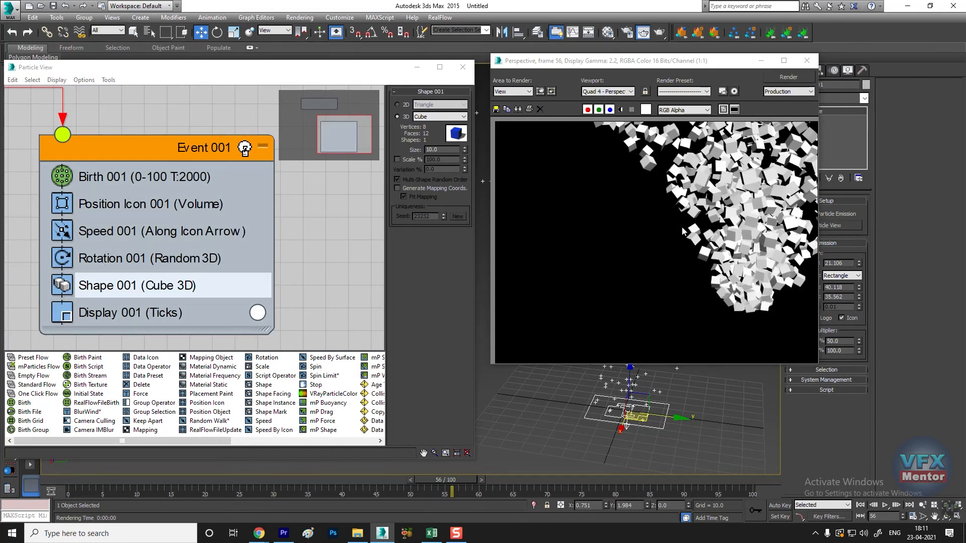
- Compare renders of the cubes with Rotation 001 turned off and with it turned on again
{"action": "left_click", "coordinate": [71, 260]}
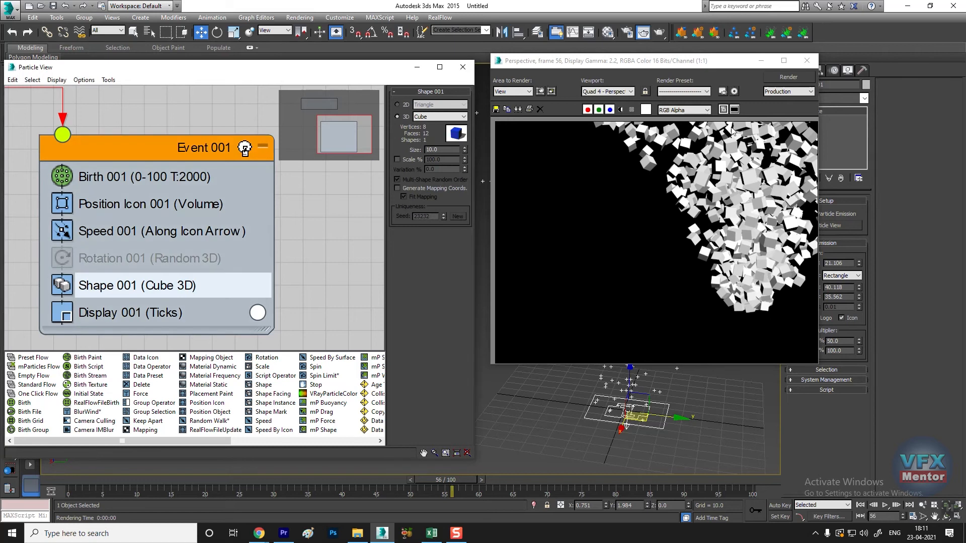
{"action": "left_click", "coordinate": [788, 77]}
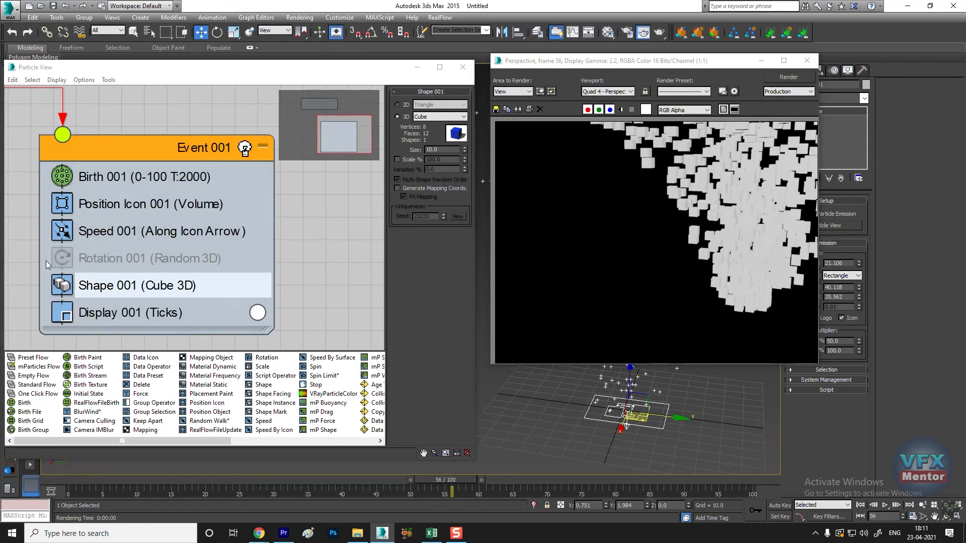
{"action": "left_click", "coordinate": [64, 262]}
{"action": "left_click", "coordinate": [788, 77]}
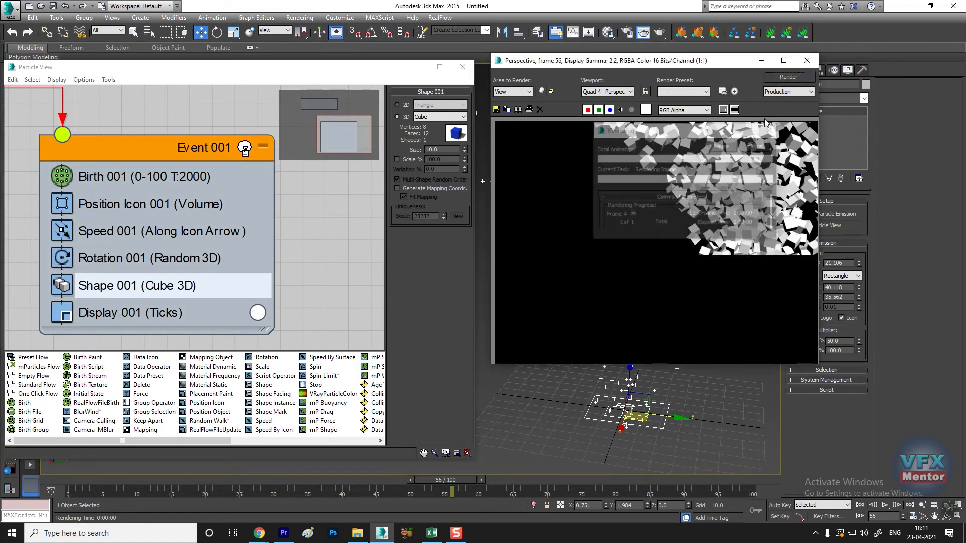
{"action": "scroll", "coordinate": [740, 235], "scroll_direction": "down", "scroll_amount": 2}
{"action": "scroll", "coordinate": [690, 239], "scroll_direction": "up", "scroll_amount": 2}
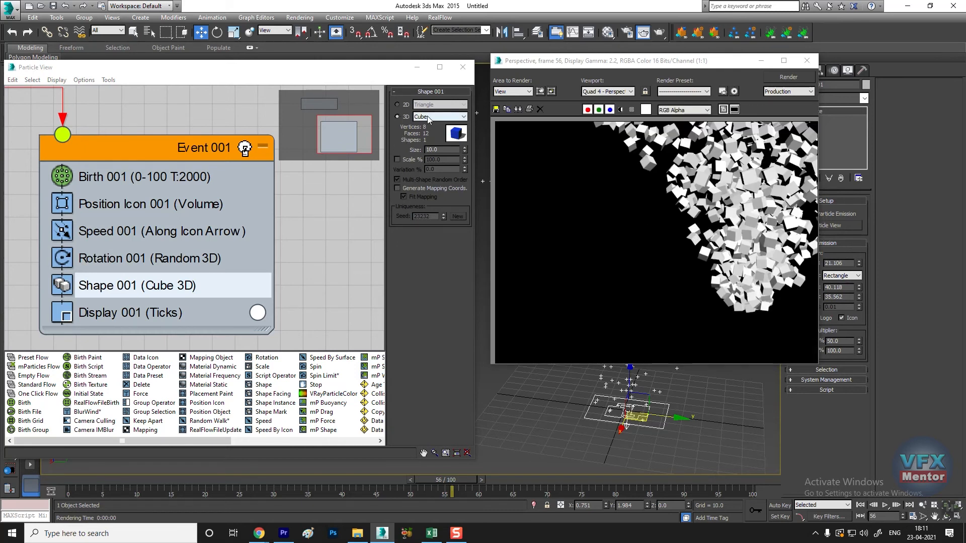
- Switch Shape 001 to the 2D Heart shape and render the frame
{"action": "left_click", "coordinate": [397, 105]}
{"action": "left_click", "coordinate": [440, 104]}
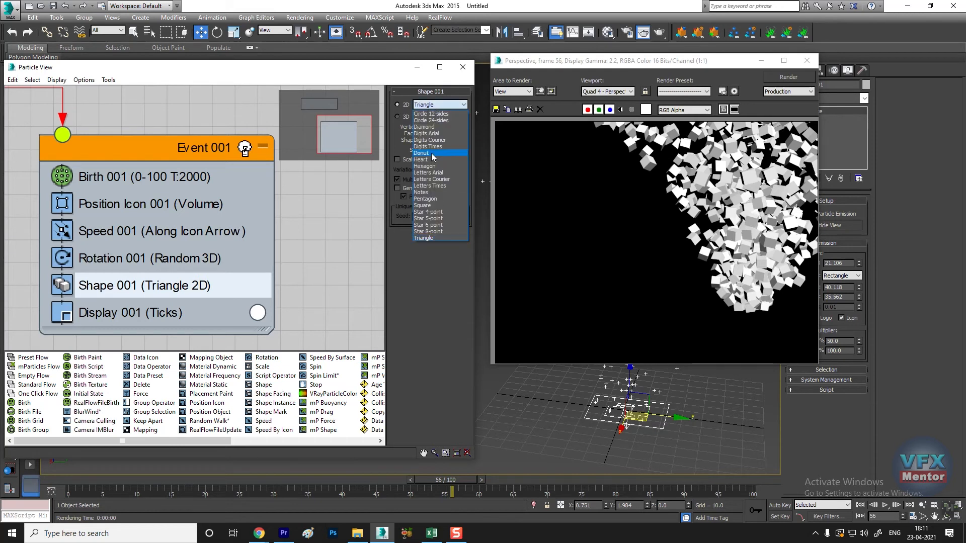
{"action": "left_click", "coordinate": [428, 160]}
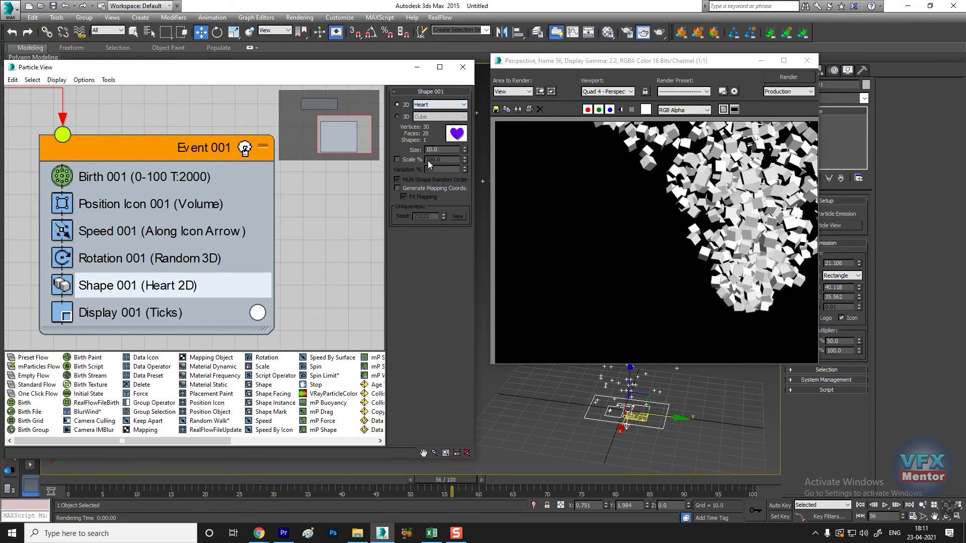
{"action": "left_click", "coordinate": [791, 76]}
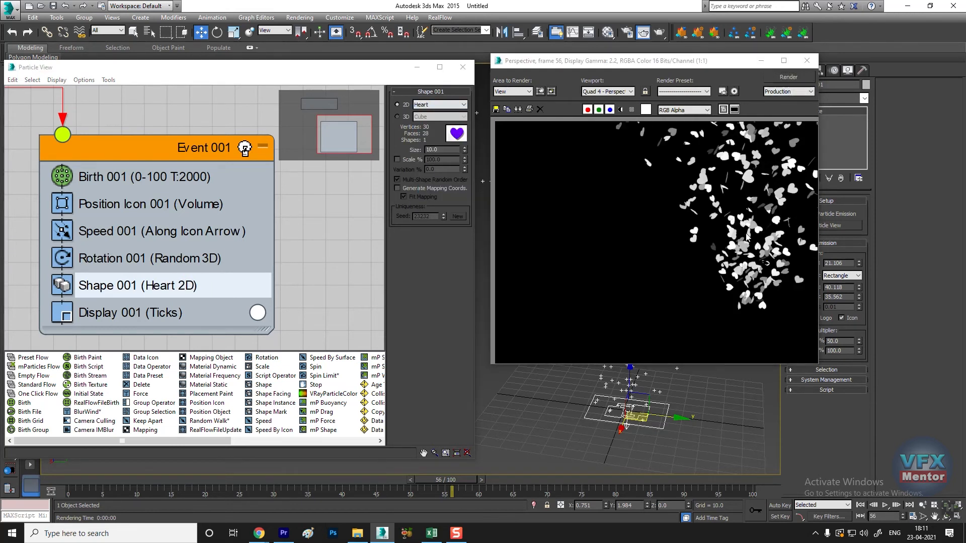
- Change the Shape 001 2D shape to Star 8-point and rerender the frame
{"action": "left_click", "coordinate": [440, 104]}
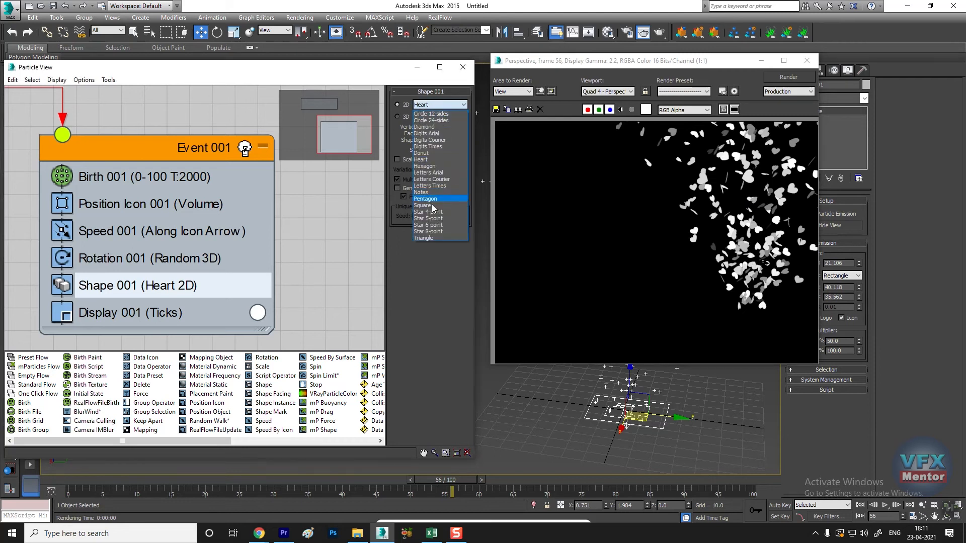
{"action": "left_click", "coordinate": [428, 231]}
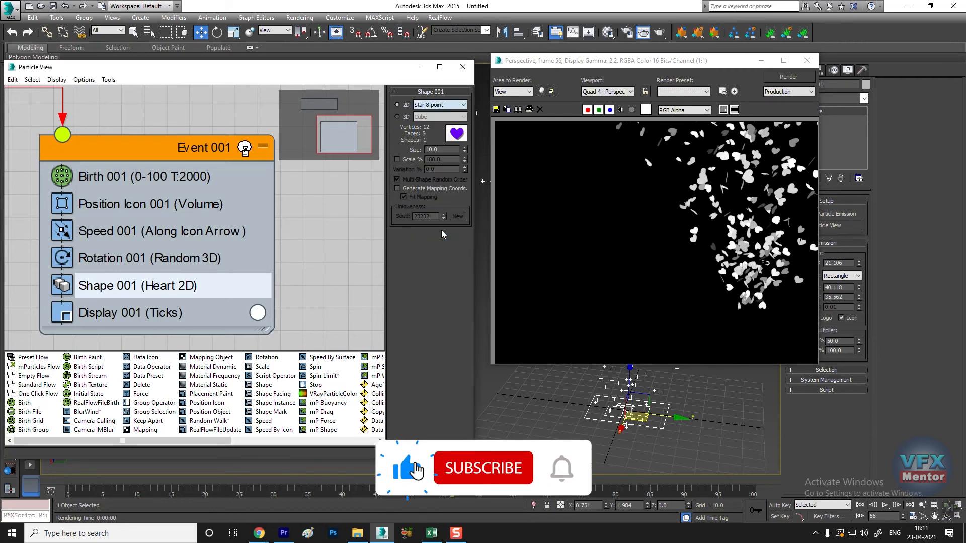
{"action": "left_click", "coordinate": [785, 78]}
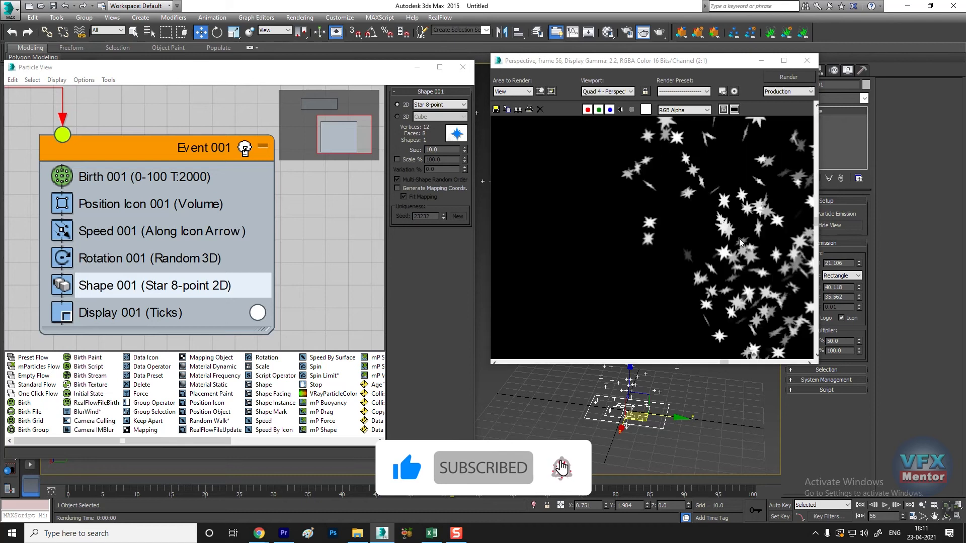
- Change the Shape 001 2D shape to Letters Arial and rerender the frame
{"action": "left_click", "coordinate": [440, 104]}
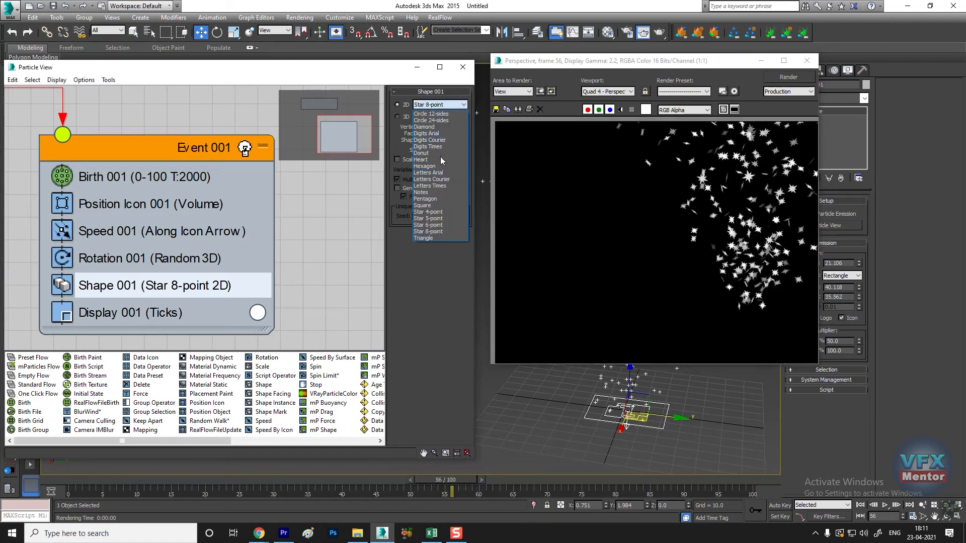
{"action": "left_click", "coordinate": [430, 172]}
{"action": "left_click", "coordinate": [789, 76]}
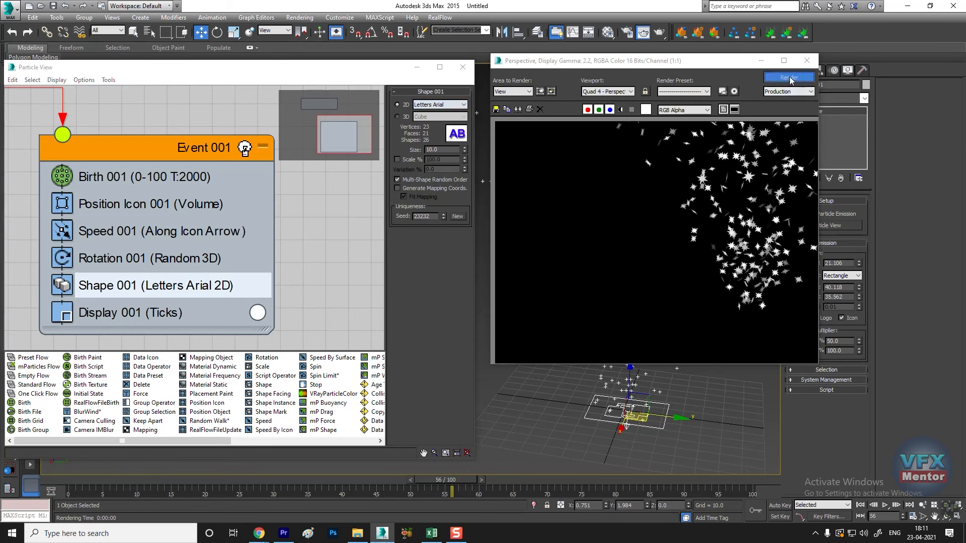
{"action": "scroll", "coordinate": [729, 231], "scroll_direction": "up", "scroll_amount": 1}
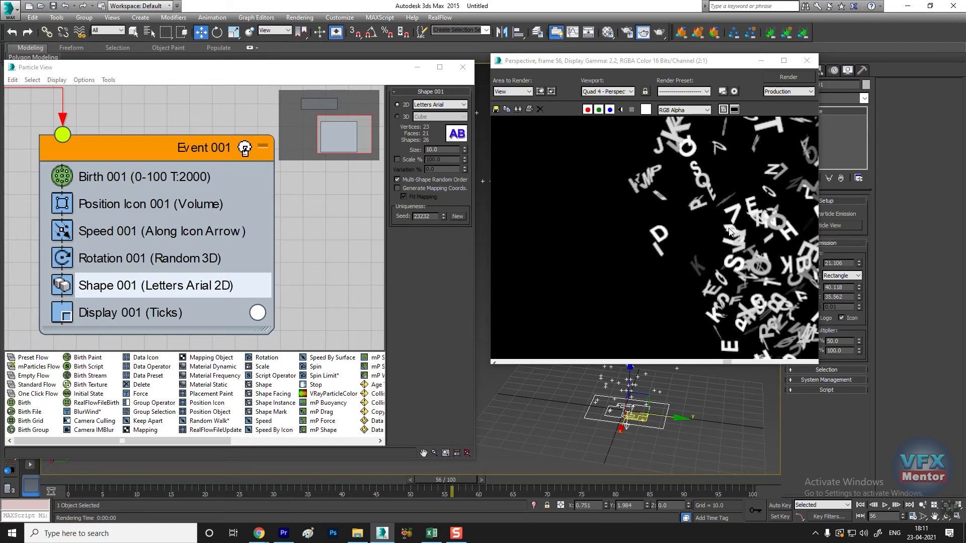
- Switch Shape 001 to a 3D shape, choose Diamond, and rerender the frame
{"action": "left_click", "coordinate": [404, 117]}
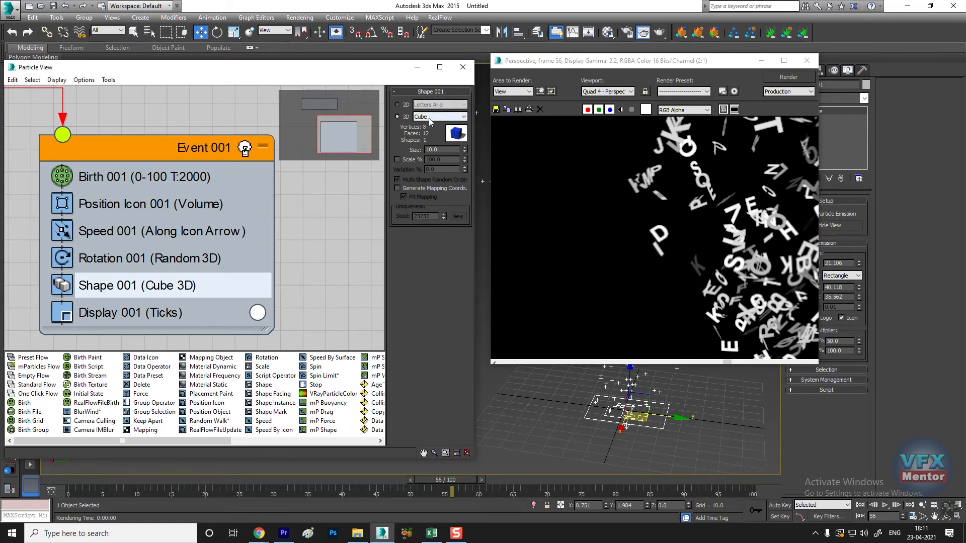
{"action": "left_click", "coordinate": [429, 118]}
{"action": "left_click", "coordinate": [433, 132]}
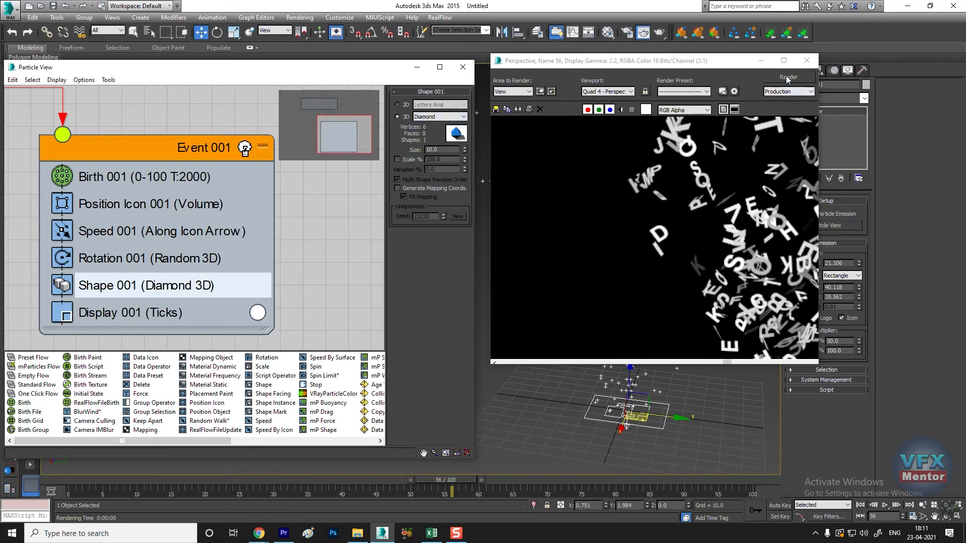
{"action": "left_click", "coordinate": [788, 77]}
- Change the Shape 001 3D shape to Letters Arial and rerender the frame
{"action": "left_click", "coordinate": [440, 116]}
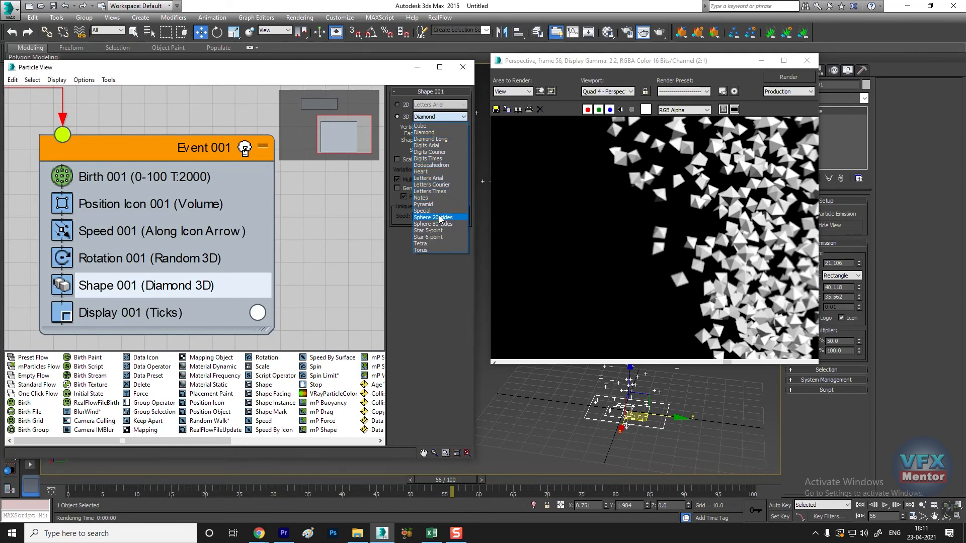
{"action": "left_click", "coordinate": [442, 178]}
{"action": "left_click", "coordinate": [787, 77]}
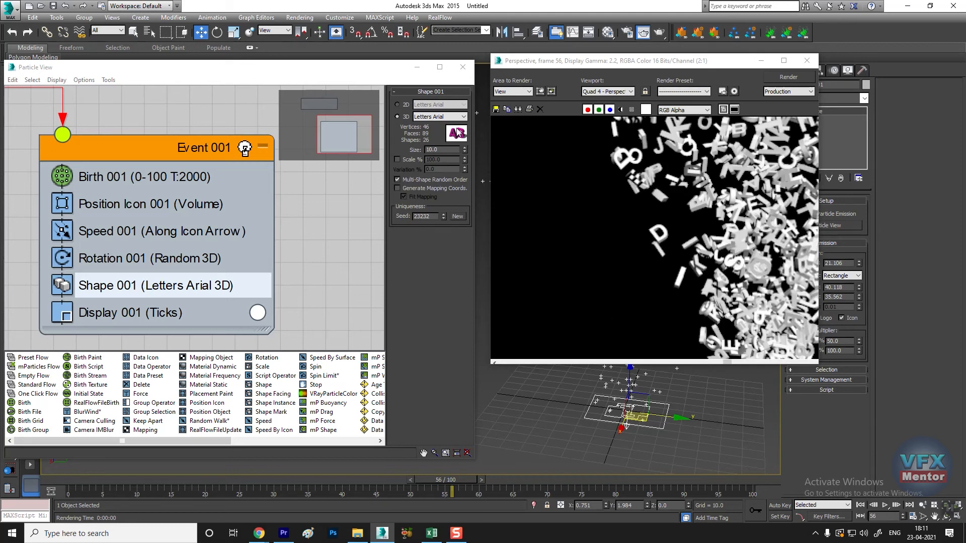
- Set the Shape 001 3D shape to Cube, rerender the frame, and close the rendered image
{"action": "left_click", "coordinate": [445, 116]}
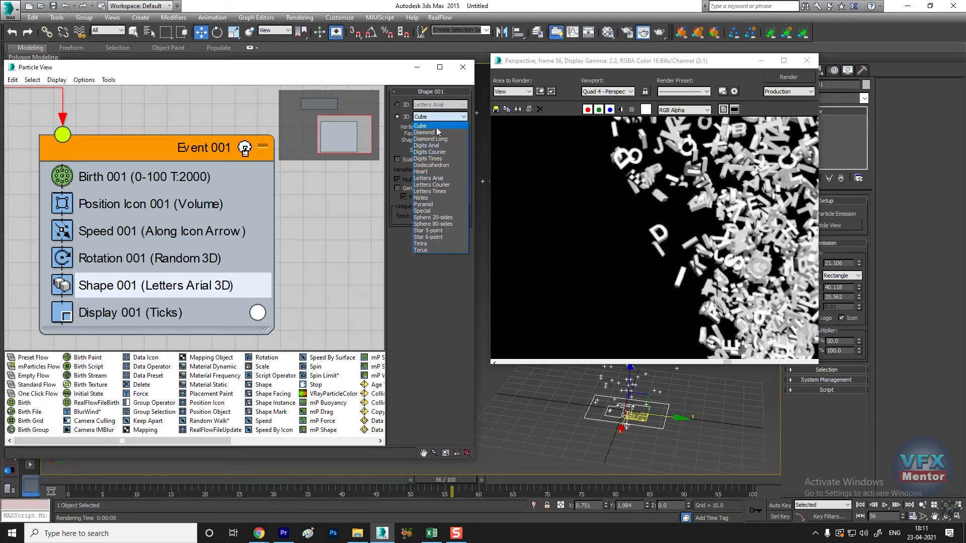
{"action": "left_click", "coordinate": [436, 127]}
{"action": "left_click", "coordinate": [788, 77]}
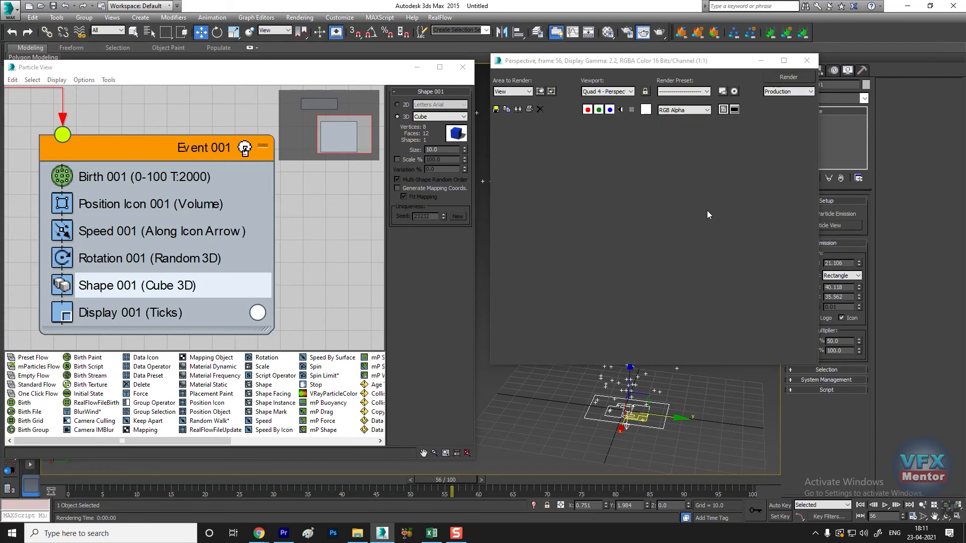
{"action": "left_click", "coordinate": [806, 60]}
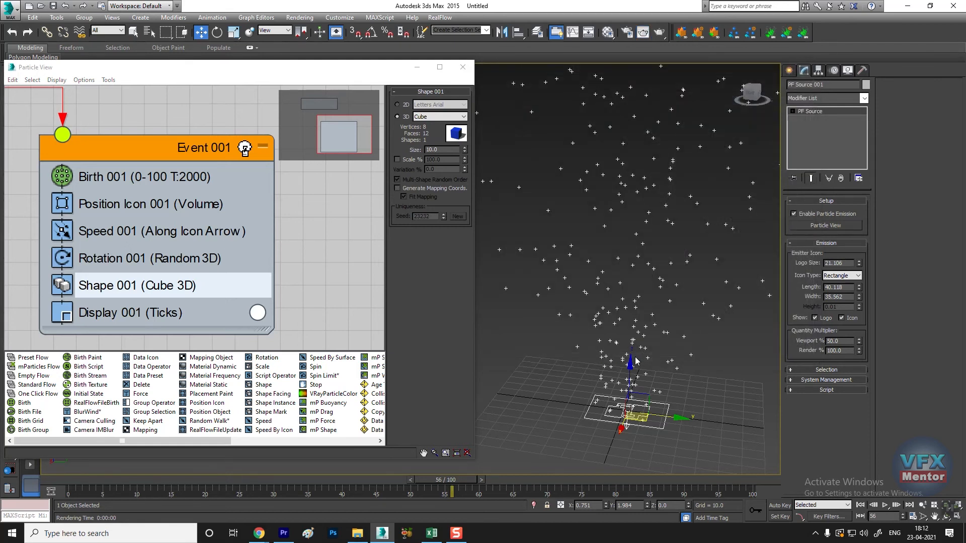
{"action": "middle_click_drag", "start_coordinate": [629, 322], "coordinate": [610, 301]}
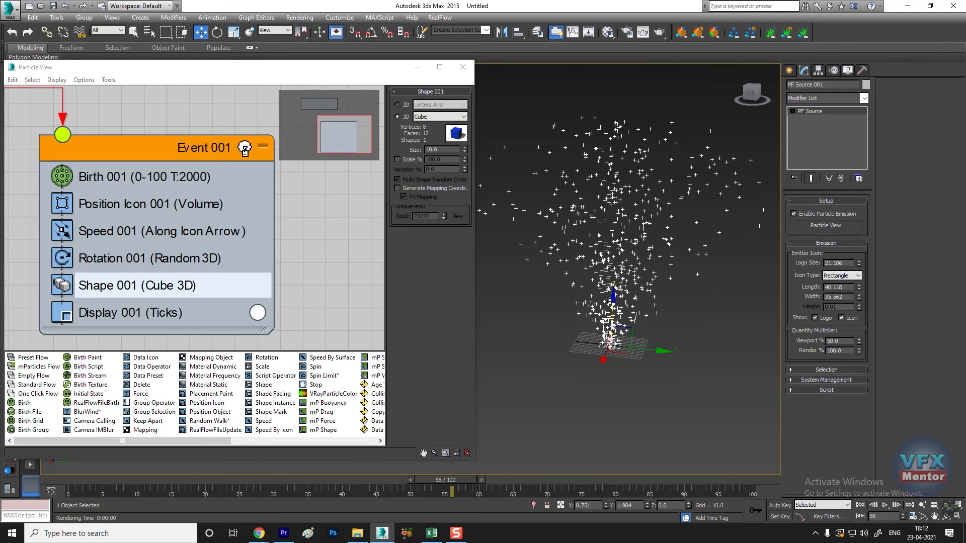
- Set the Birth 001 particle amount to 800 and inspect the particle stream in the Perspective viewport
{"action": "left_click", "coordinate": [115, 176]}
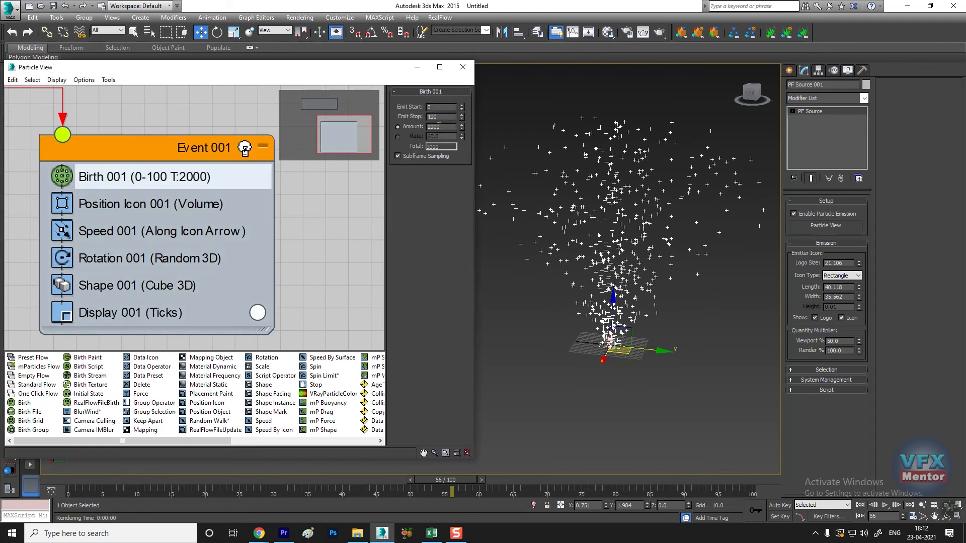
{"action": "type", "text": "800"}
{"action": "key", "text": "Return"}
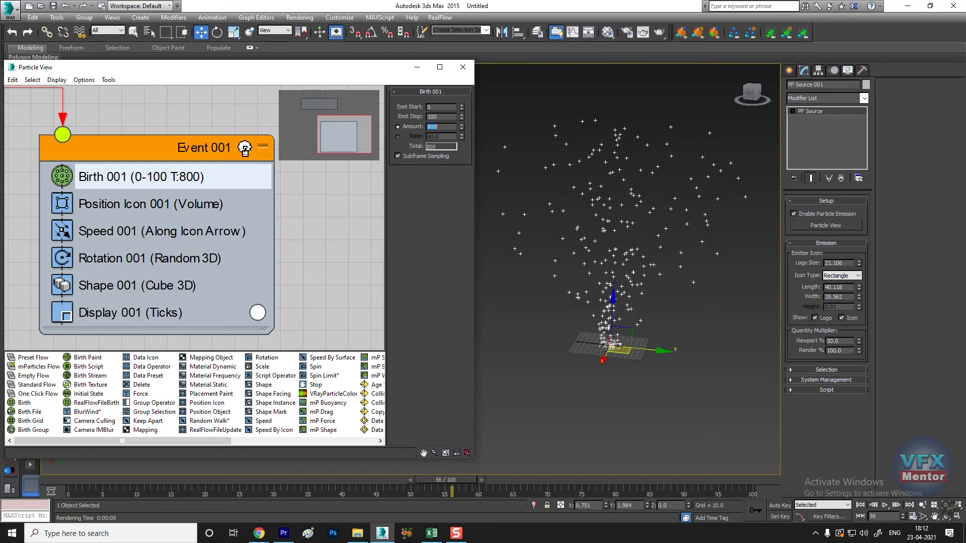
{"action": "scroll", "coordinate": [616, 337], "scroll_direction": "up", "scroll_amount": 3}
{"action": "middle_click_drag", "start_coordinate": [617, 332], "coordinate": [614, 406]}
{"action": "scroll", "coordinate": [616, 410], "scroll_direction": "down", "scroll_amount": 4}
{"action": "middle_click_drag", "start_coordinate": [551, 361], "coordinate": [628, 386]}
{"action": "scroll", "coordinate": [628, 376], "scroll_direction": "up", "scroll_amount": 4}
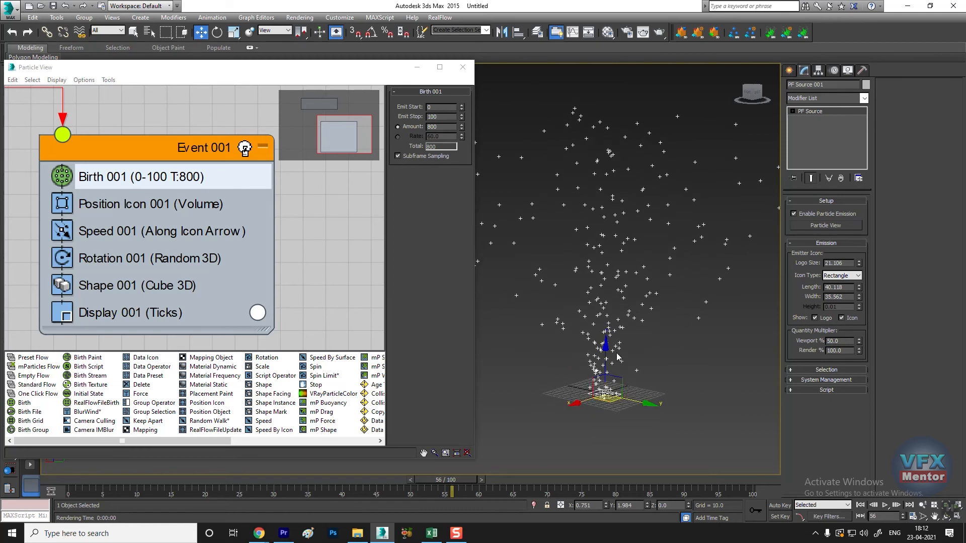
{"action": "middle_click_drag", "start_coordinate": [617, 356], "coordinate": [624, 362]}
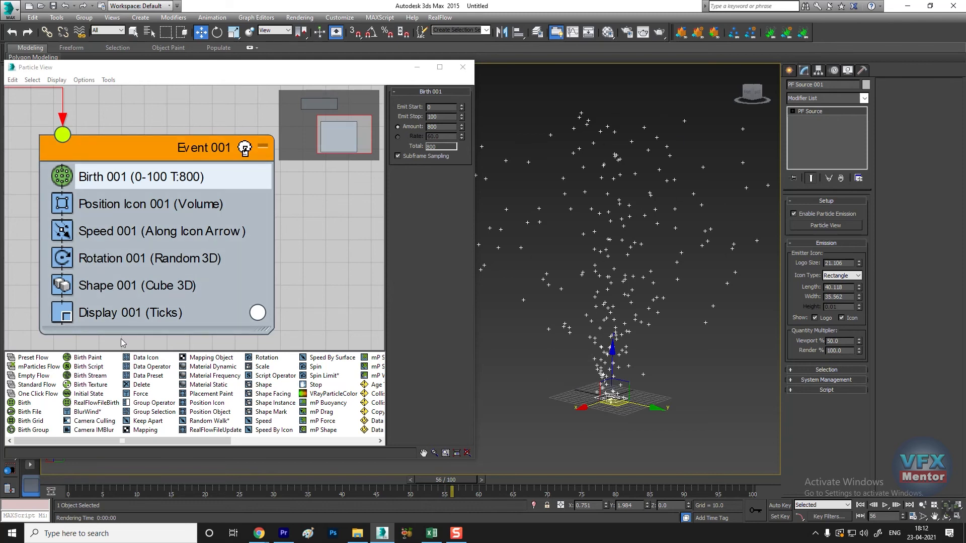
- Set the Display 001 type to Geometry and inspect the particles in the Perspective viewport
{"action": "left_click", "coordinate": [116, 314]}
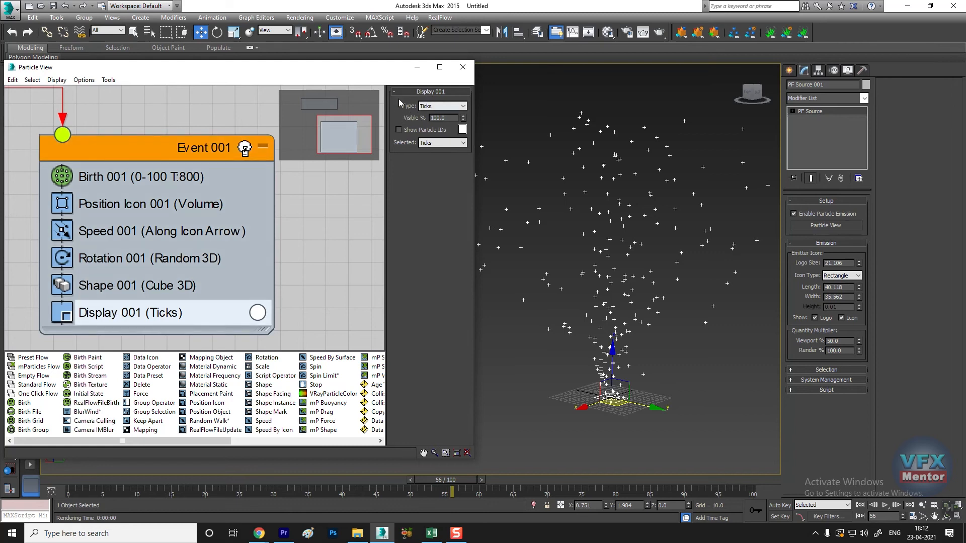
{"action": "left_click", "coordinate": [436, 106]}
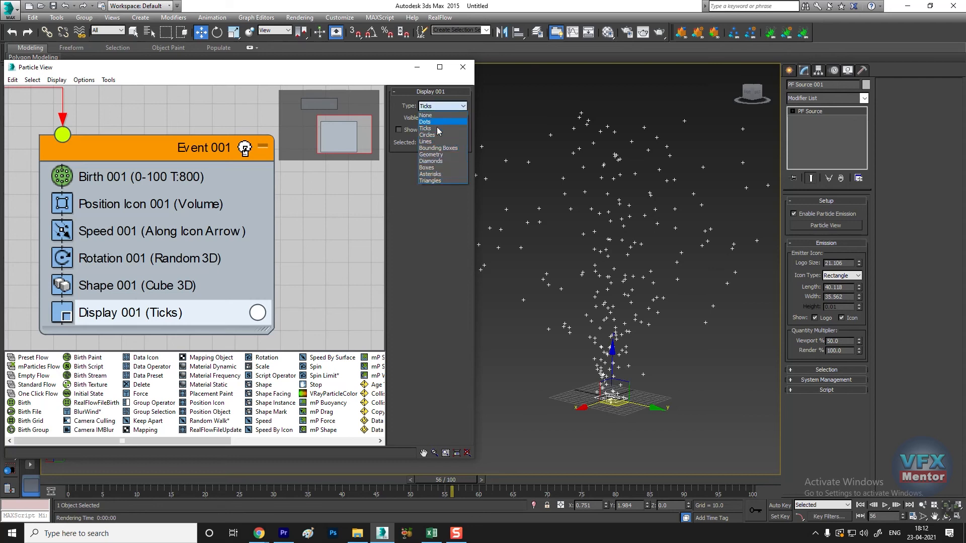
{"action": "left_click", "coordinate": [441, 154]}
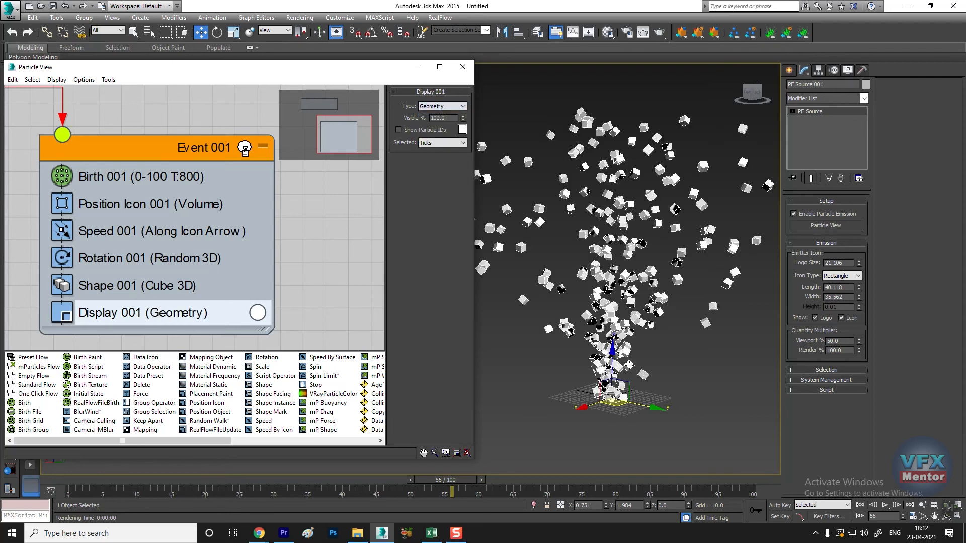
{"action": "scroll", "coordinate": [629, 366], "scroll_direction": "up", "scroll_amount": 2}
{"action": "scroll", "coordinate": [610, 366], "scroll_direction": "down", "scroll_amount": 2}
{"action": "scroll", "coordinate": [607, 367], "scroll_direction": "up", "scroll_amount": 2}
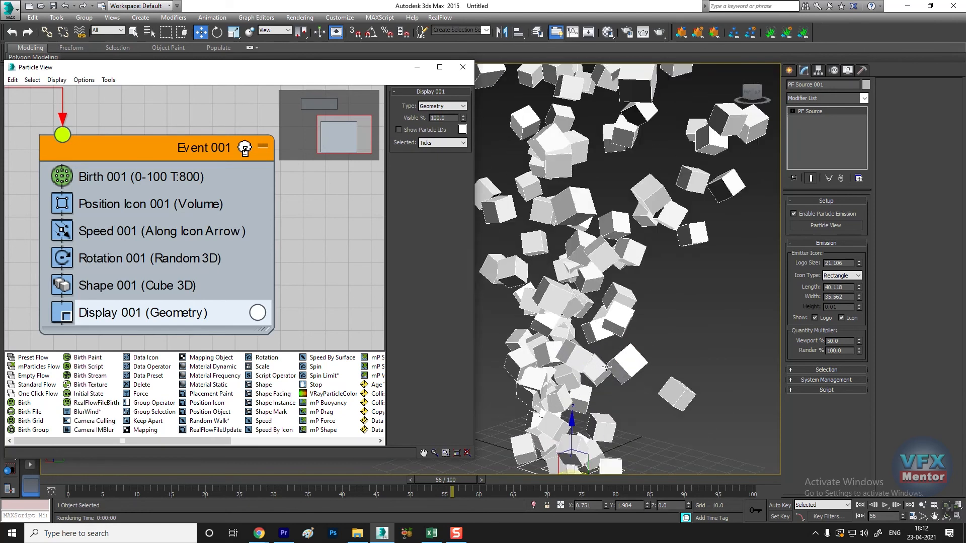
{"action": "scroll", "coordinate": [607, 367], "scroll_direction": "down", "scroll_amount": 5}
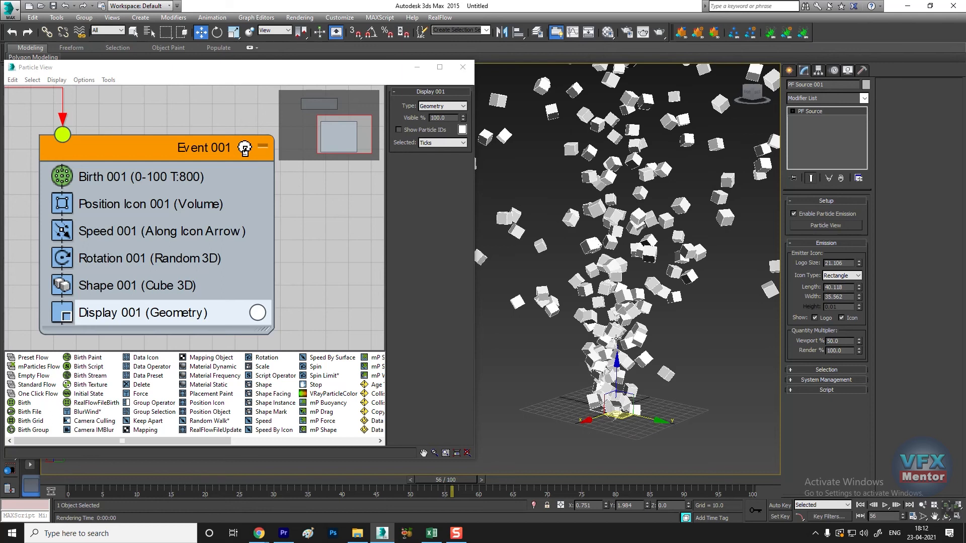
{"action": "scroll", "coordinate": [616, 339], "scroll_direction": "up", "scroll_amount": 2}
{"action": "scroll", "coordinate": [616, 339], "scroll_direction": "down", "scroll_amount": 5}
{"action": "middle_click_drag", "start_coordinate": [616, 339], "coordinate": [613, 360]}
{"action": "scroll", "coordinate": [169, 218], "scroll_direction": "down", "scroll_amount": 2}
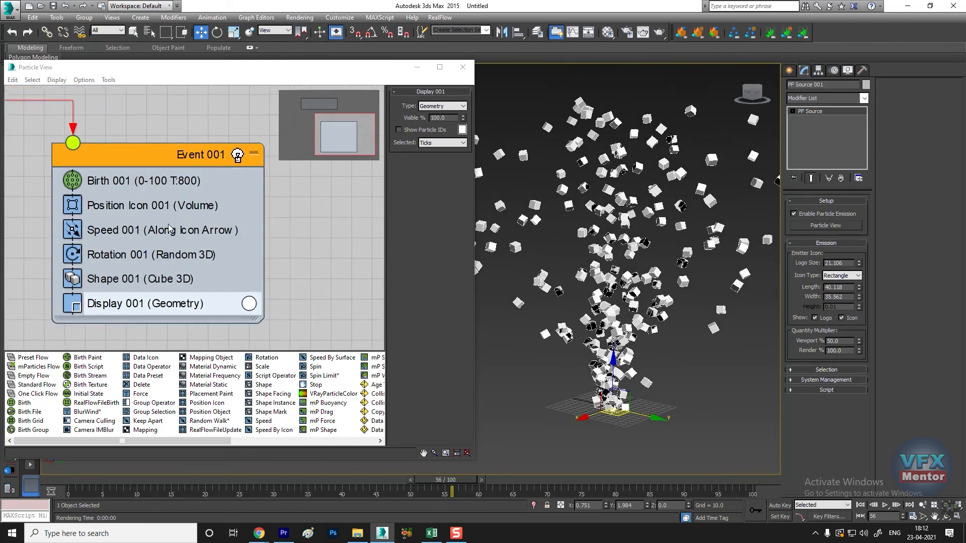
- Set the Render 001 type of PF Source 001 to Bounding Boxes, render the frame, and close the rendered image
{"action": "scroll", "coordinate": [169, 229], "scroll_direction": "down", "scroll_amount": 5}
{"action": "middle_click_drag", "start_coordinate": [167, 114], "coordinate": [202, 202]}
{"action": "scroll", "coordinate": [111, 198], "scroll_direction": "up", "scroll_amount": 3}
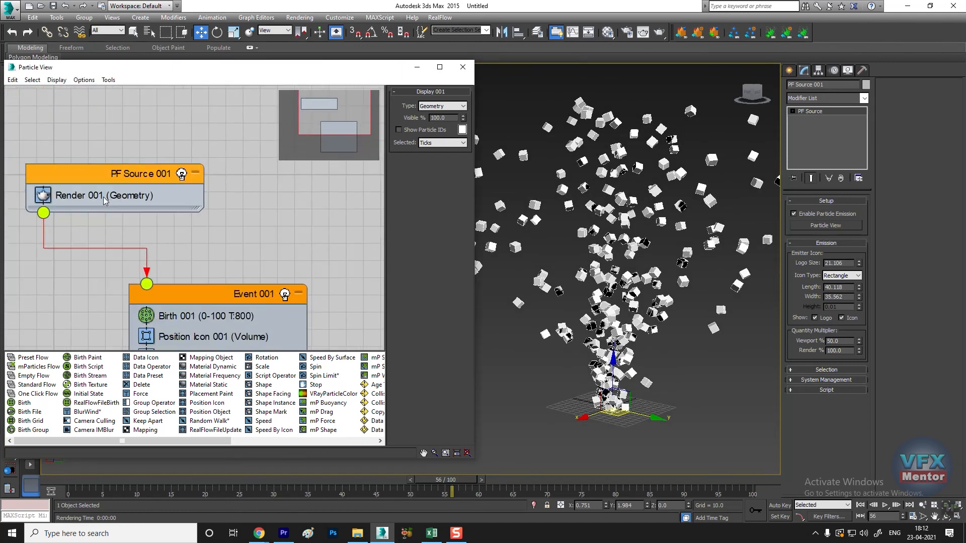
{"action": "left_click", "coordinate": [105, 201]}
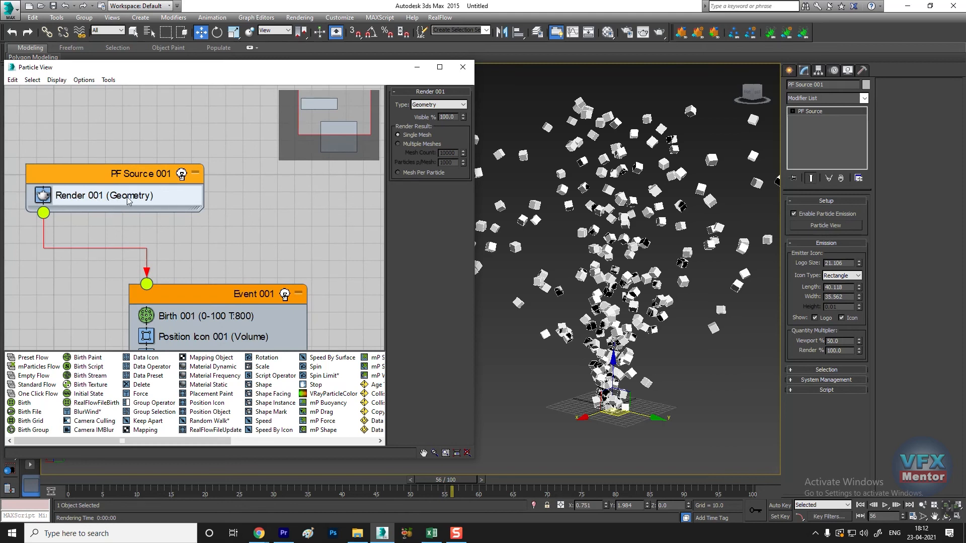
{"action": "left_click", "coordinate": [437, 105]}
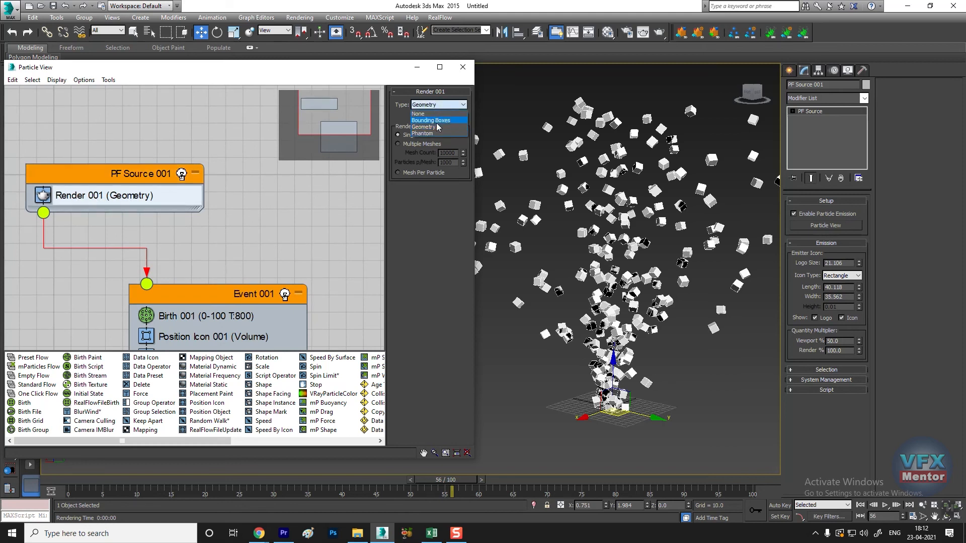
{"action": "left_click", "coordinate": [441, 120]}
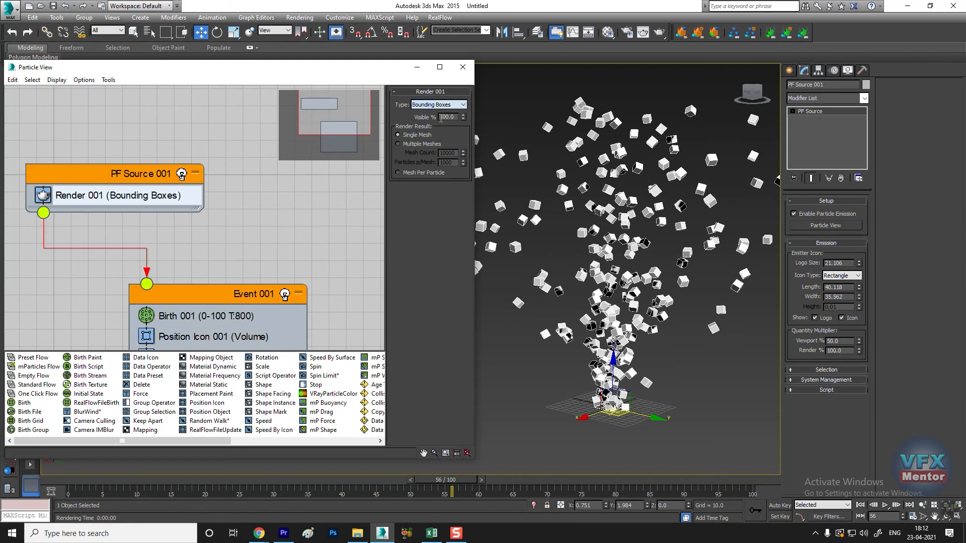
{"action": "left_click", "coordinate": [642, 32]}
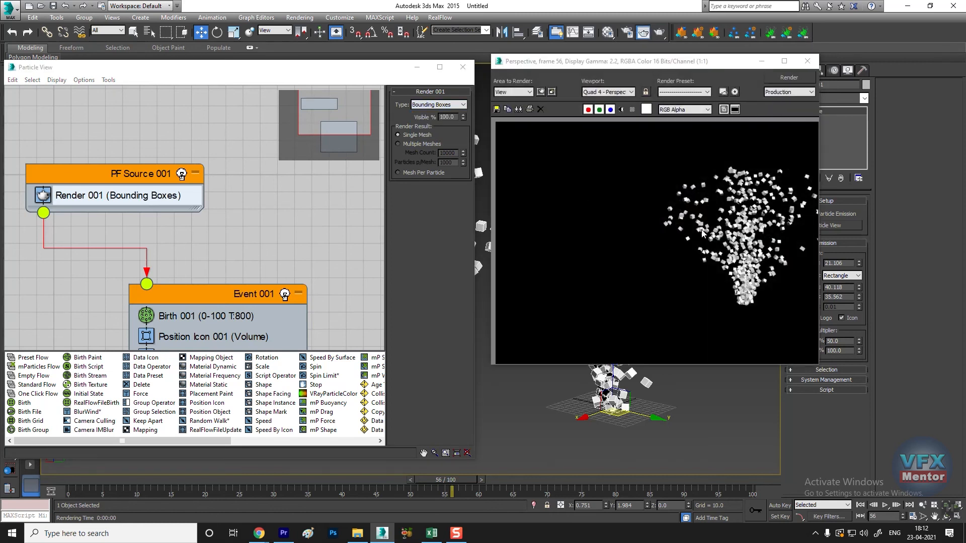
{"action": "scroll", "coordinate": [681, 233], "scroll_direction": "down", "scroll_amount": 2}
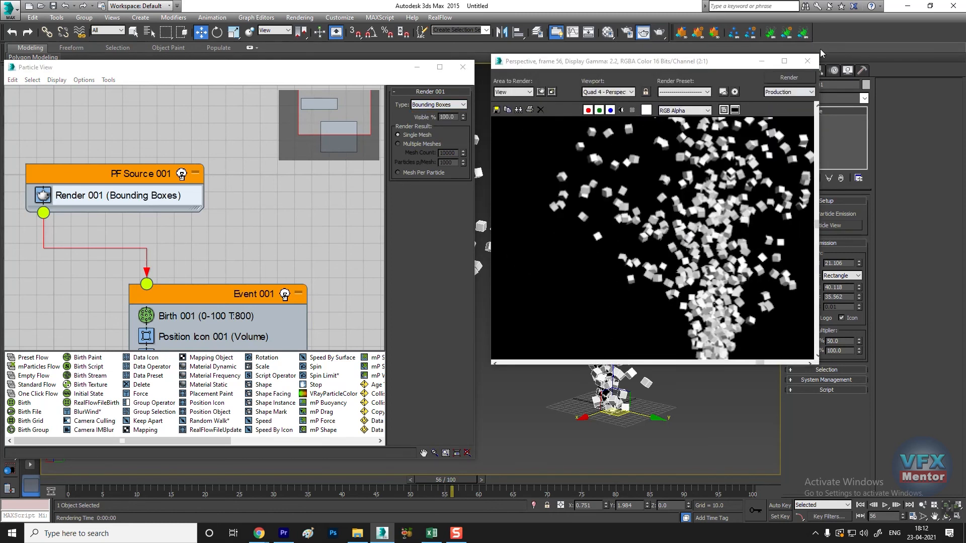
{"action": "left_click", "coordinate": [807, 61]}
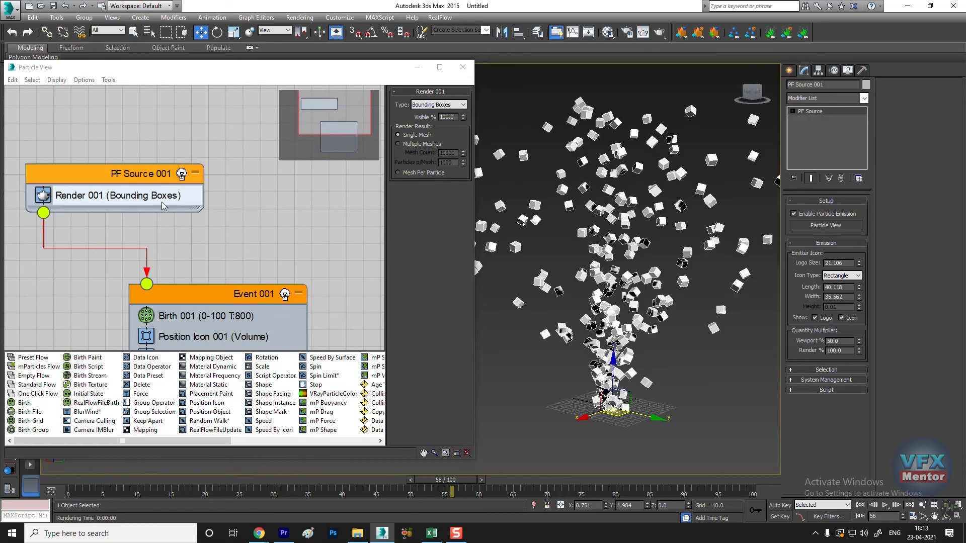
- Set the Render 001 type of PF Source 001 back to Geometry
{"action": "left_click", "coordinate": [437, 104]}
{"action": "left_click", "coordinate": [434, 127]}
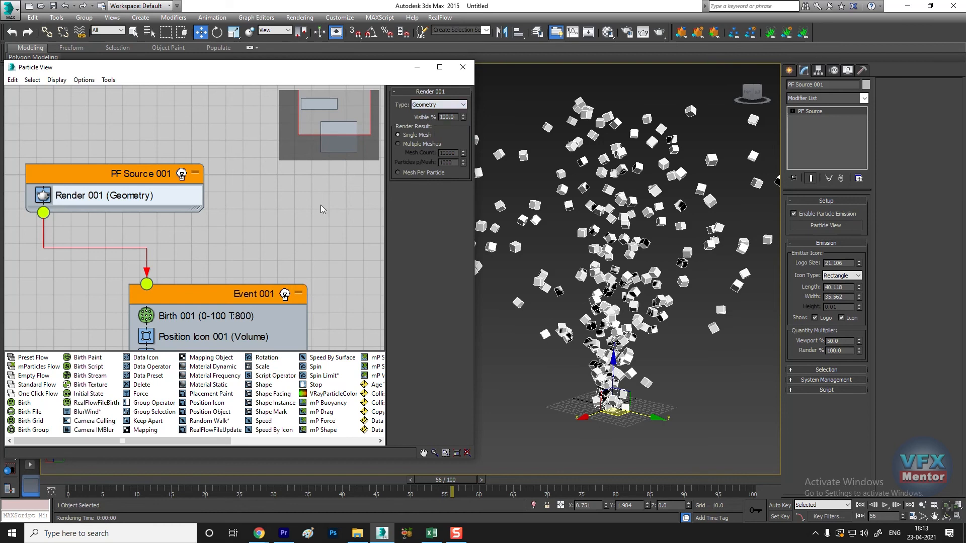
{"action": "scroll", "coordinate": [240, 293], "scroll_direction": "down", "scroll_amount": 3}
{"action": "mouse_move", "coordinate": [238, 290]}
{"action": "middle_mouse_down"}
{"action": "mouse_move", "coordinate": [230, 255]}
{"action": "mouse_move", "coordinate": [224, 289]}
{"action": "middle_mouse_up"}
{"action": "scroll", "coordinate": [591, 270], "scroll_direction": "up", "scroll_amount": 5}
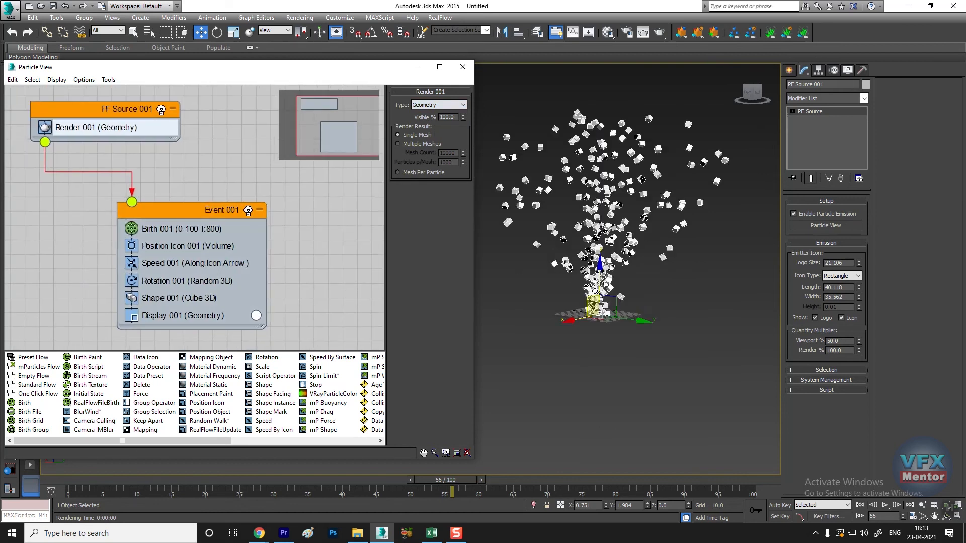
- Move the Particle View window clear of the viewport label and set the Perspective viewport's visual style to Shaded
{"action": "middle_click_drag", "start_coordinate": [618, 273], "coordinate": [621, 308]}
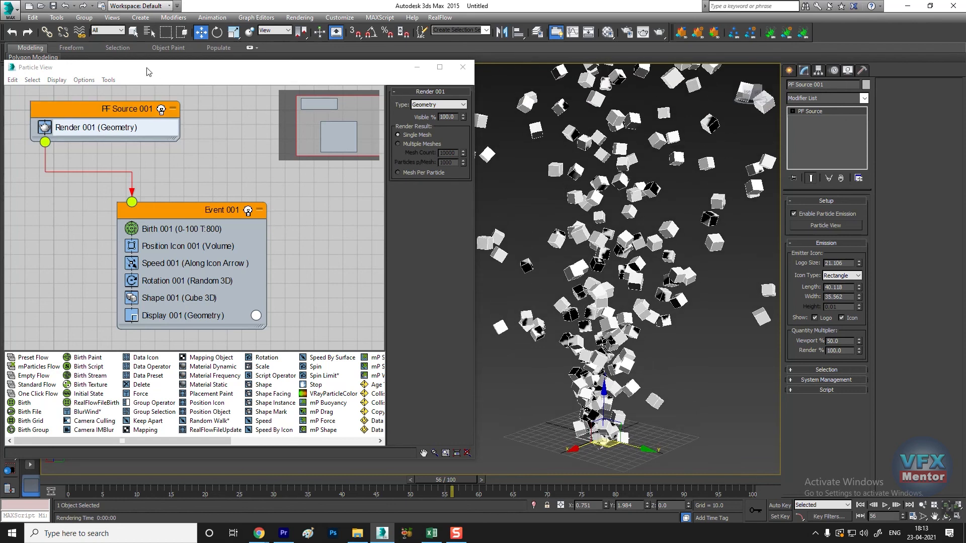
{"action": "left_click_drag", "start_coordinate": [145, 66], "coordinate": [152, 96]}
{"action": "left_click", "coordinate": [106, 70]}
{"action": "left_click", "coordinate": [143, 92]}
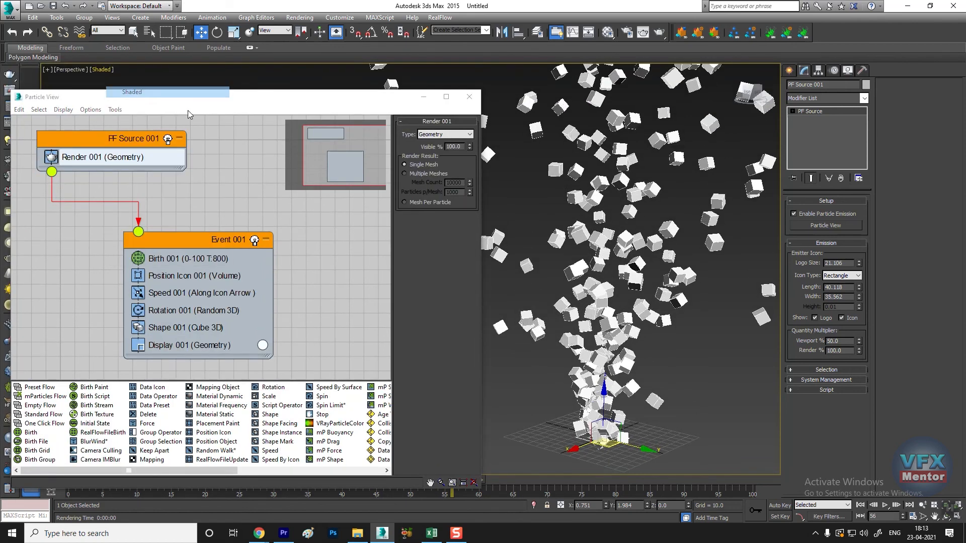
{"action": "left_click_drag", "start_coordinate": [286, 93], "coordinate": [305, 72]}
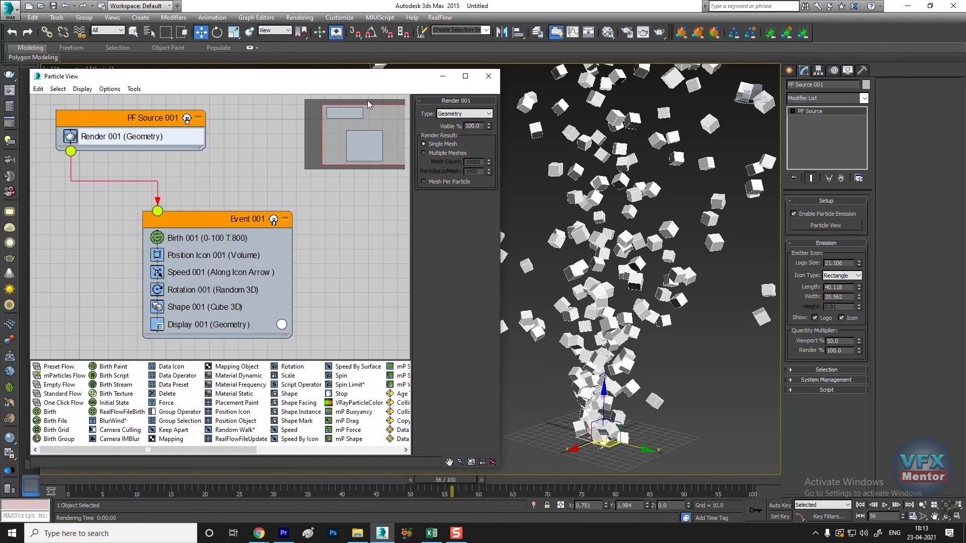
{"action": "scroll", "coordinate": [638, 290], "scroll_direction": "down", "scroll_amount": 3}
{"action": "scroll", "coordinate": [639, 288], "scroll_direction": "up", "scroll_amount": 3}
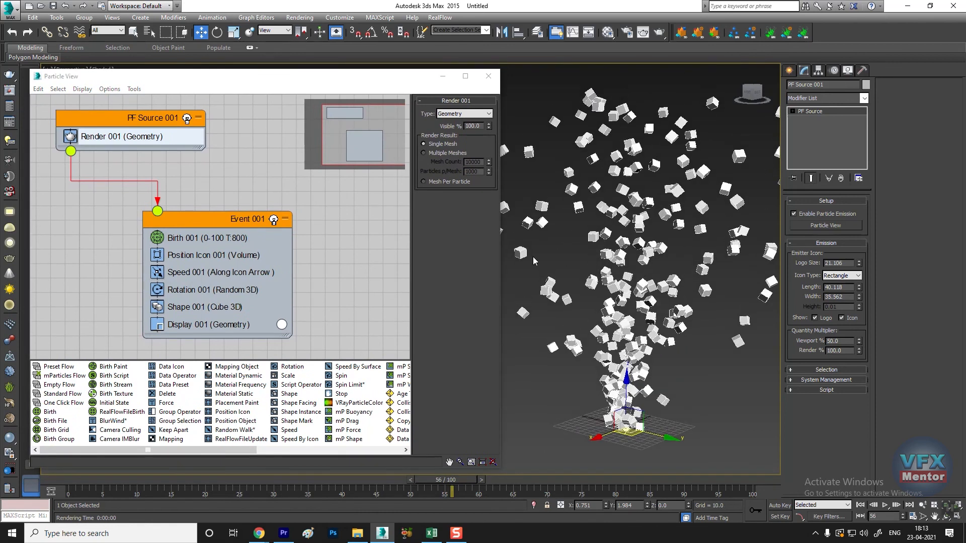
{"action": "scroll", "coordinate": [306, 247], "scroll_direction": "down", "scroll_amount": 3}
{"action": "scroll", "coordinate": [289, 244], "scroll_direction": "up", "scroll_amount": 2}
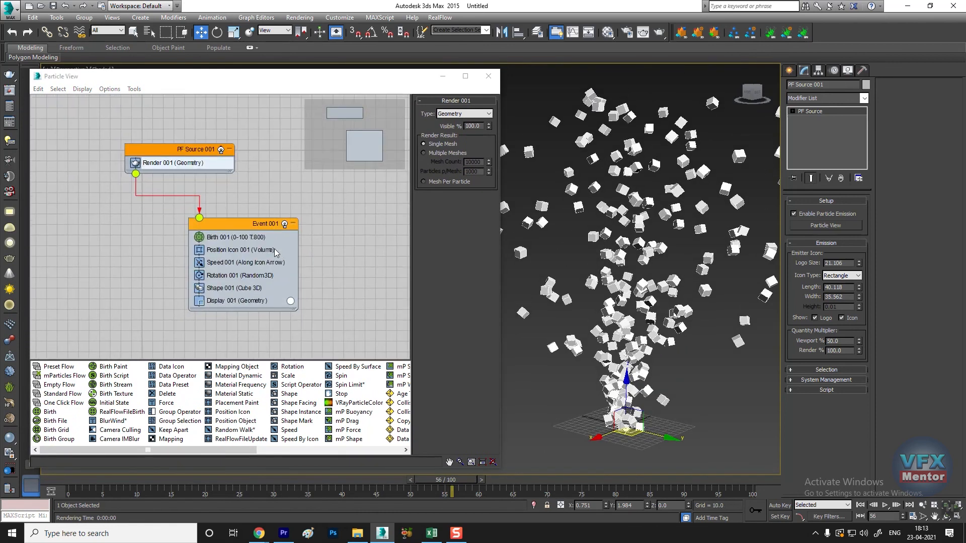
{"action": "middle_click_drag", "start_coordinate": [274, 249], "coordinate": [241, 202]}
{"action": "scroll", "coordinate": [241, 201], "scroll_direction": "up", "scroll_amount": 1}
{"action": "scroll", "coordinate": [261, 226], "scroll_direction": "down", "scroll_amount": 2}
{"action": "scroll", "coordinate": [270, 189], "scroll_direction": "up", "scroll_amount": 2}
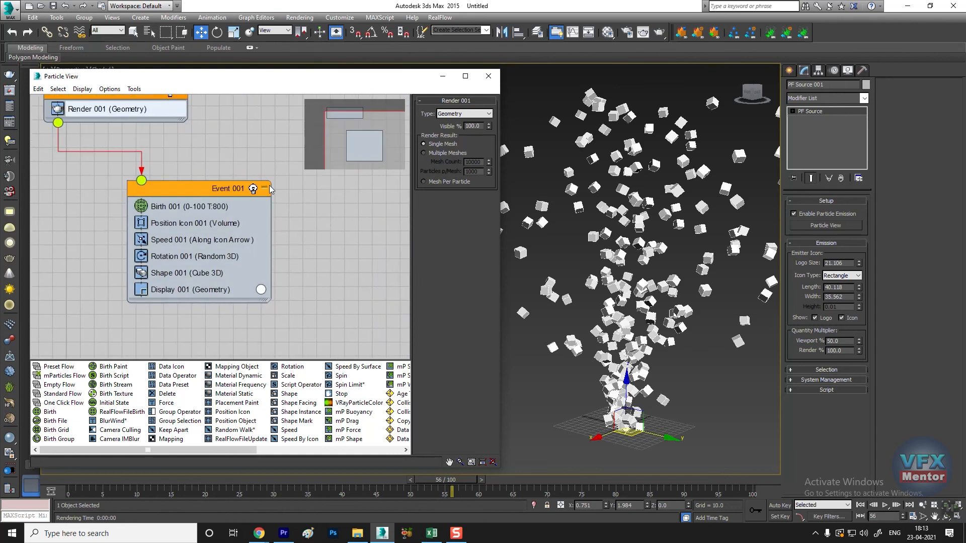
{"action": "scroll", "coordinate": [203, 304], "scroll_direction": "down", "scroll_amount": 1}
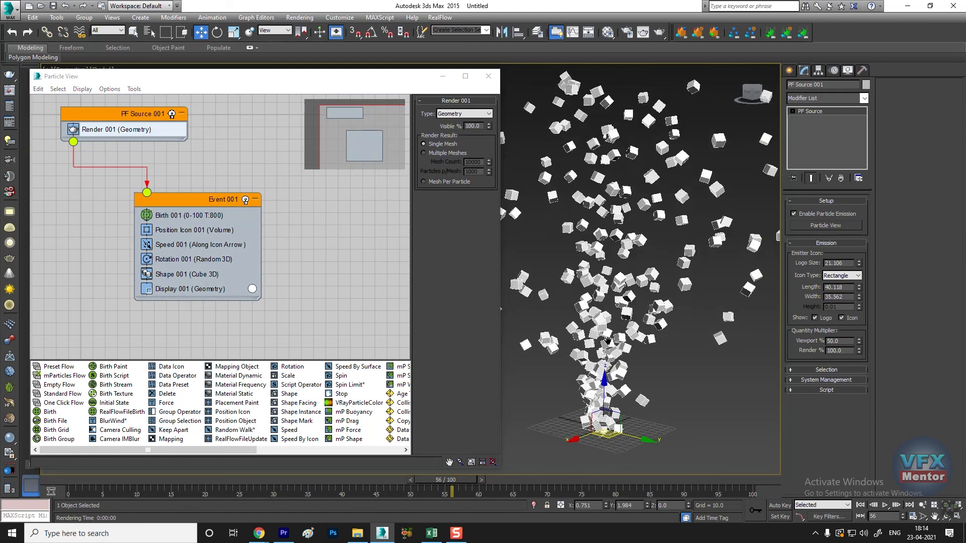
{"action": "scroll", "coordinate": [613, 361], "scroll_direction": "up", "scroll_amount": 1}
{"action": "scroll", "coordinate": [613, 360], "scroll_direction": "down", "scroll_amount": 2}
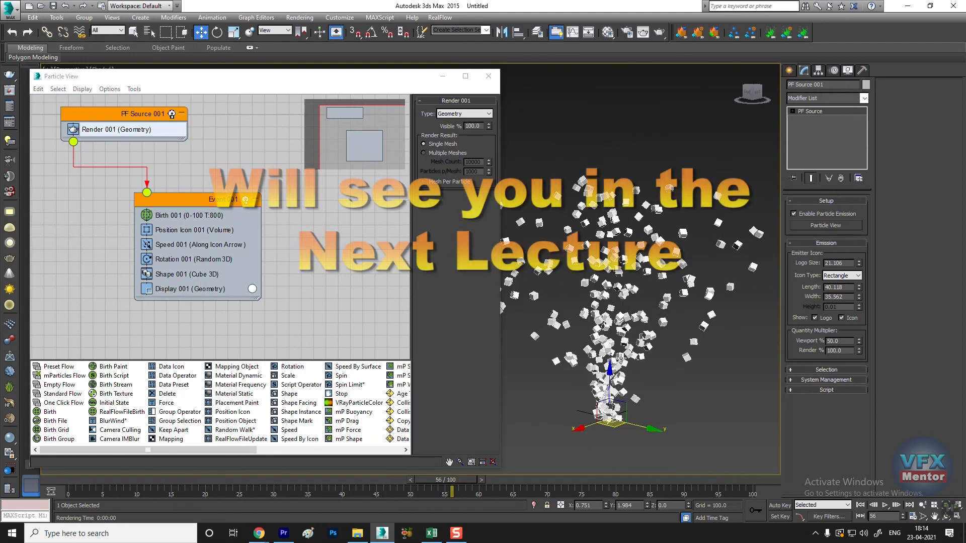
{"action": "middle_click_drag", "start_coordinate": [613, 361], "coordinate": [628, 339]}
{"action": "scroll", "coordinate": [627, 340], "scroll_direction": "up", "scroll_amount": 1}
{"action": "scroll", "coordinate": [628, 340], "scroll_direction": "down", "scroll_amount": 1}
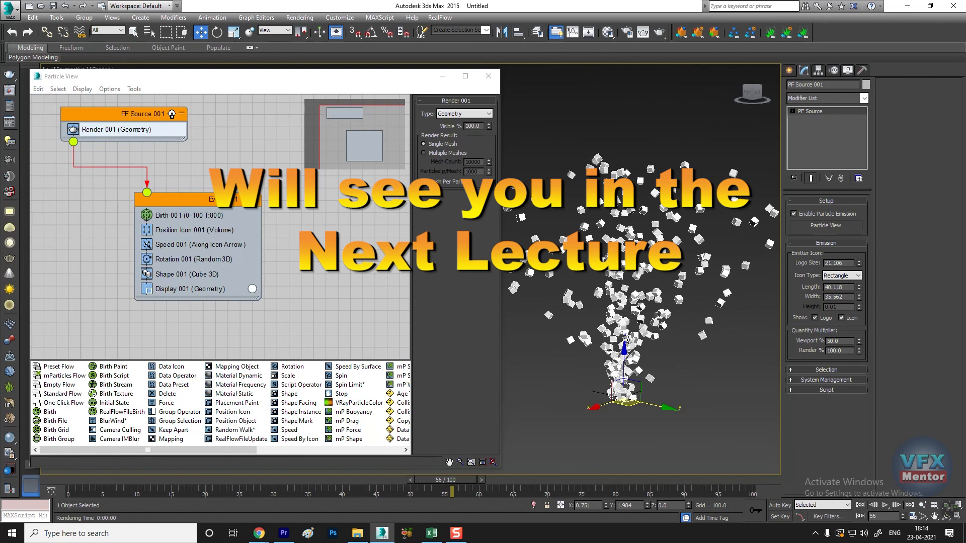
{"action": "scroll", "coordinate": [626, 340], "scroll_direction": "up", "scroll_amount": 2}
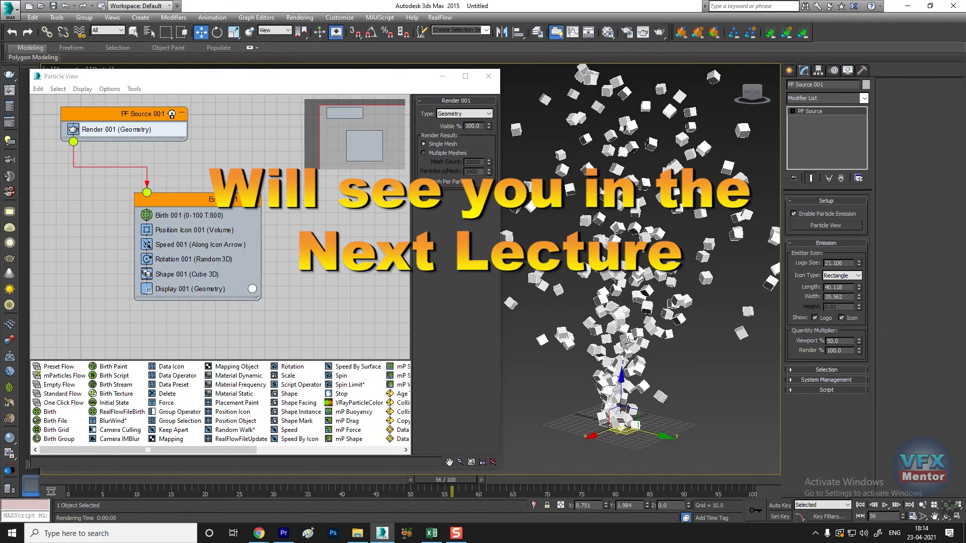